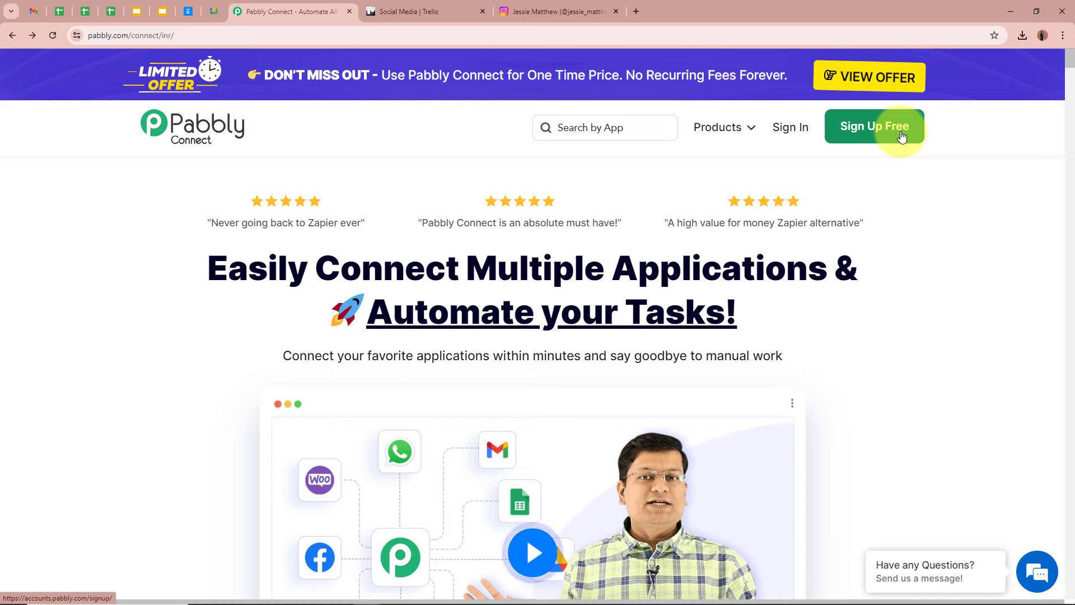
Sign in to the Pabbly account and open the Pabbly Connect application.
{"action": "left_click", "coordinate": [799, 127]}
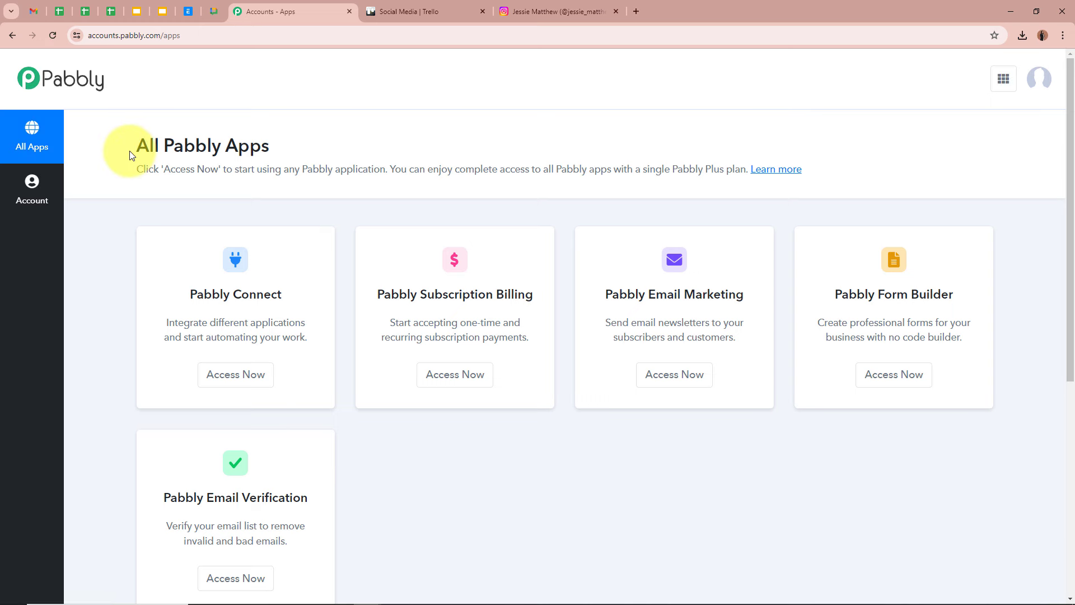
{"action": "left_click_drag", "start_coordinate": [132, 149], "coordinate": [396, 149]}
{"action": "left_click", "coordinate": [396, 149]}
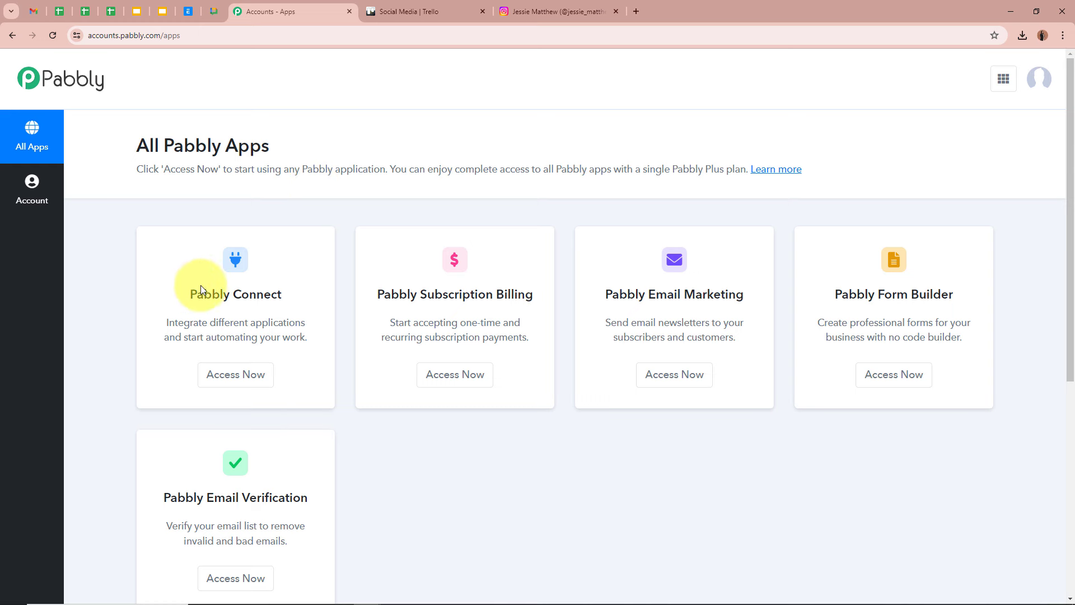
{"action": "left_click_drag", "start_coordinate": [189, 293], "coordinate": [311, 296]}
{"action": "left_click", "coordinate": [311, 295]}
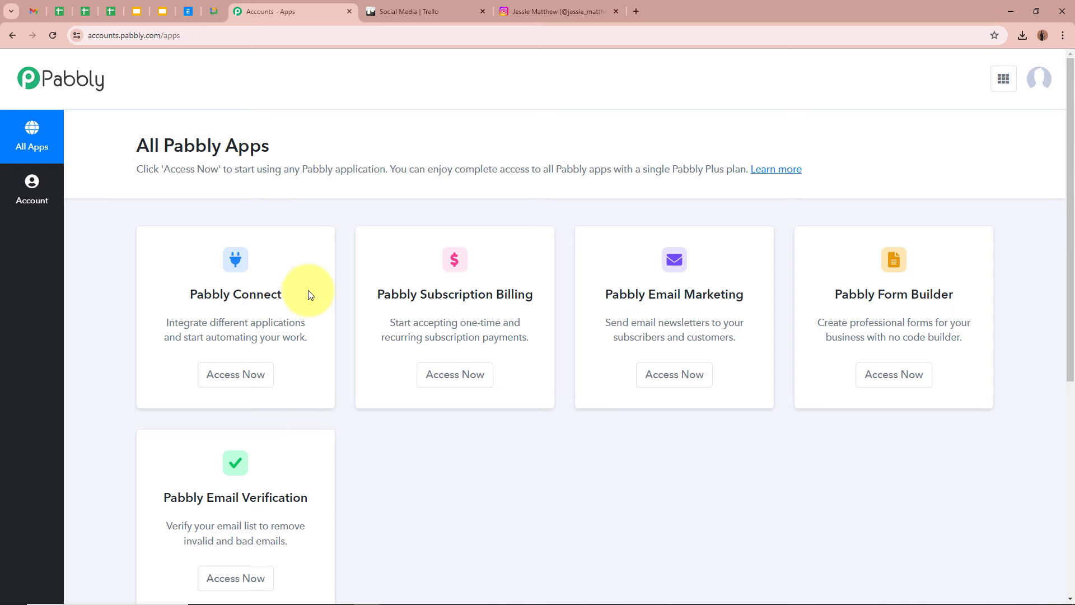
{"action": "left_click", "coordinate": [236, 382]}
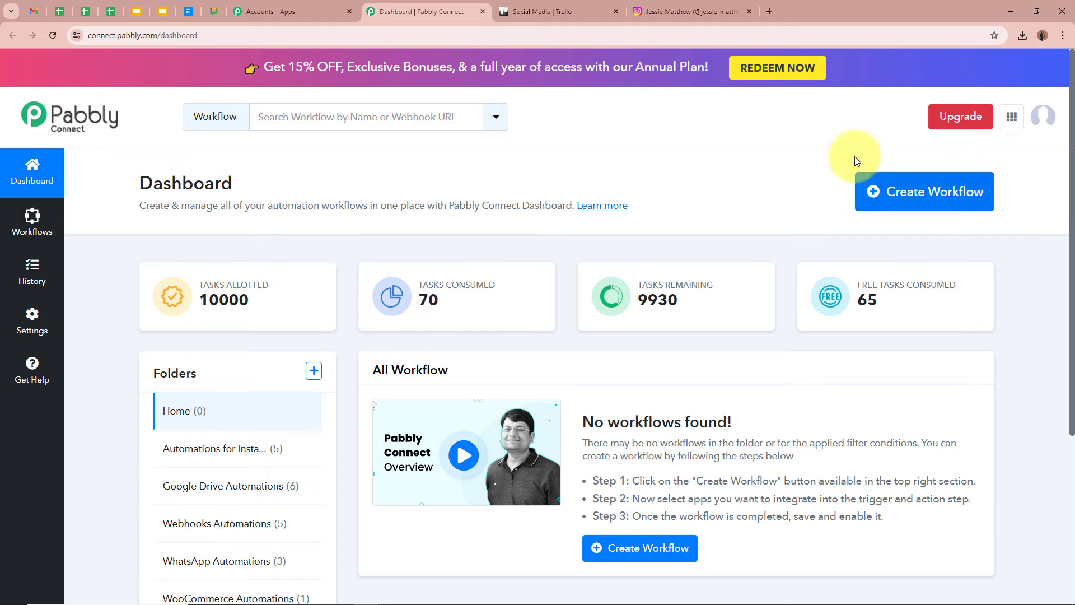
Start a new workflow and name it "Automatically Create & Schedule Instagram Posts from Trello".
{"action": "left_click", "coordinate": [942, 192]}
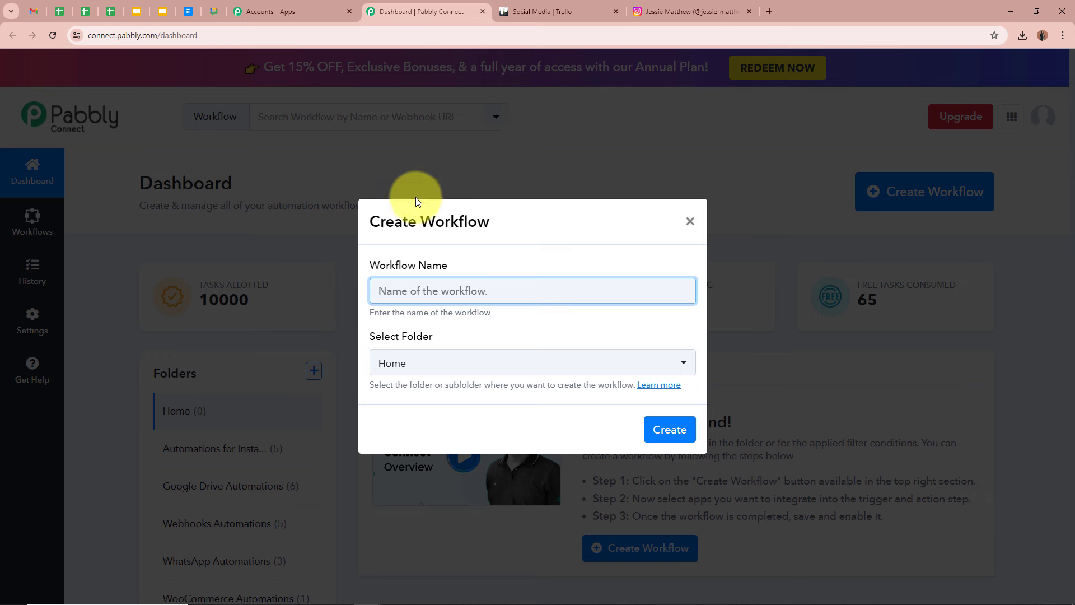
{"action": "left_click_drag", "start_coordinate": [371, 264], "coordinate": [485, 267]}
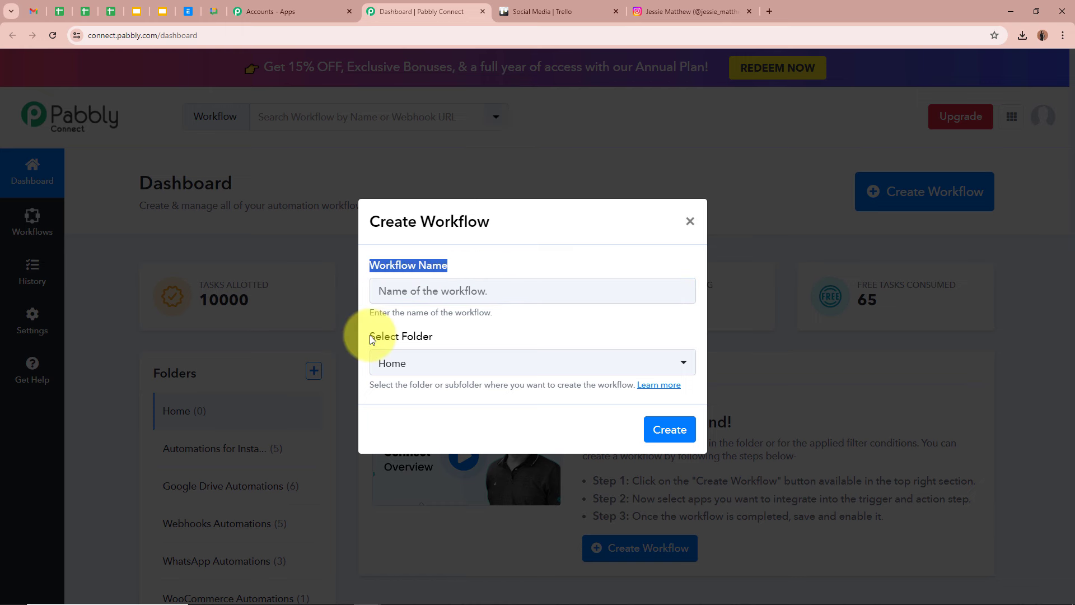
{"action": "left_click_drag", "start_coordinate": [371, 336], "coordinate": [449, 336]}
{"action": "left_click", "coordinate": [447, 296]}
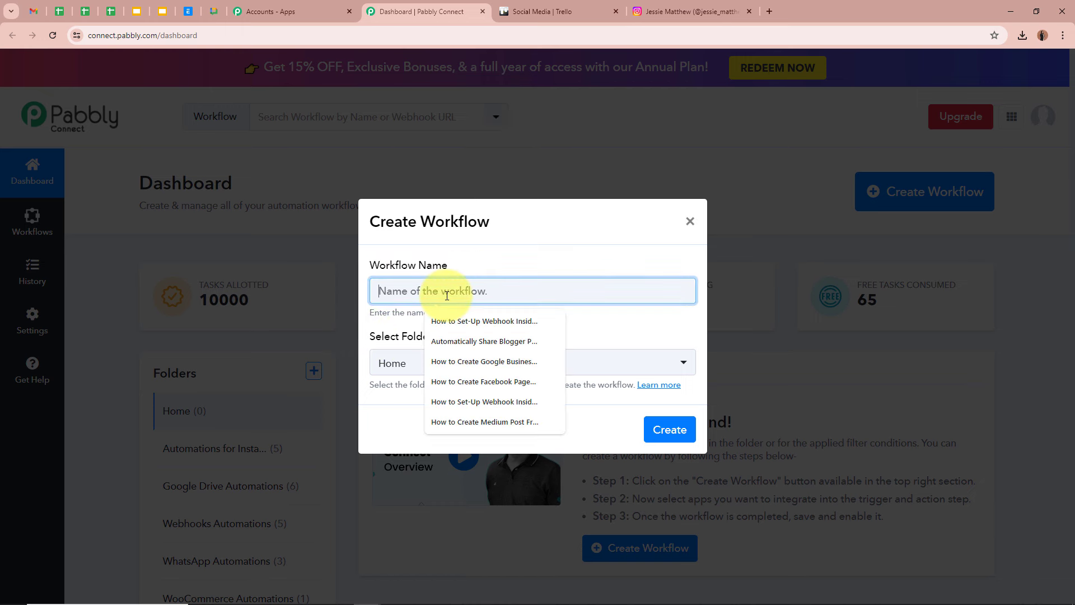
{"action": "type", "text": "Automatically Create & Schedule Instagram Posts from Trello"}
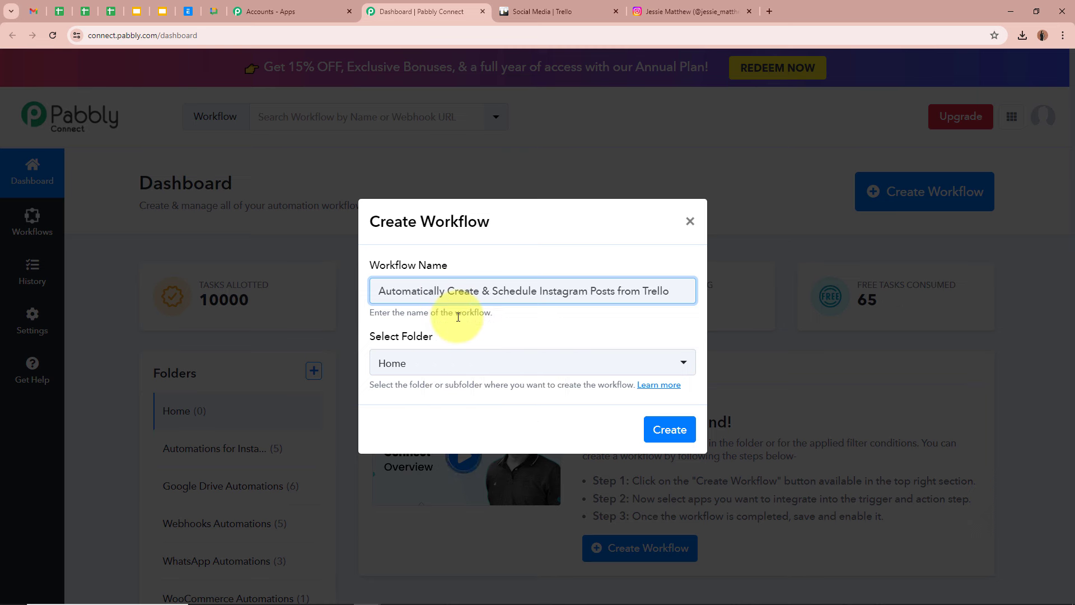
{"action": "left_click", "coordinate": [456, 312]}
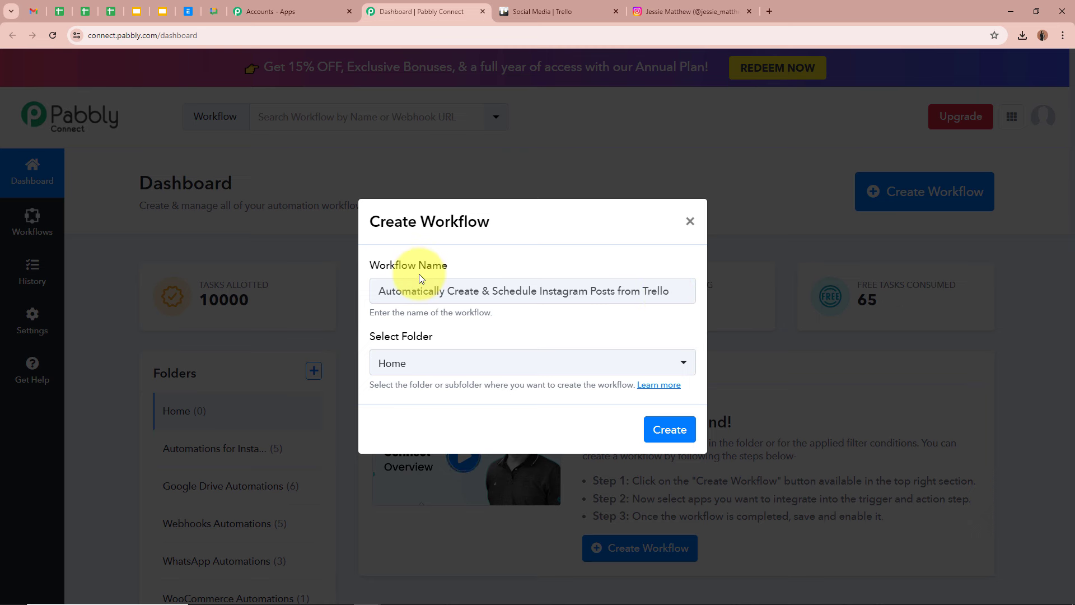
Assign the workflow to the "Automations for Instagram Posts" folder and create it.
{"action": "left_click_drag", "start_coordinate": [372, 336], "coordinate": [448, 336]}
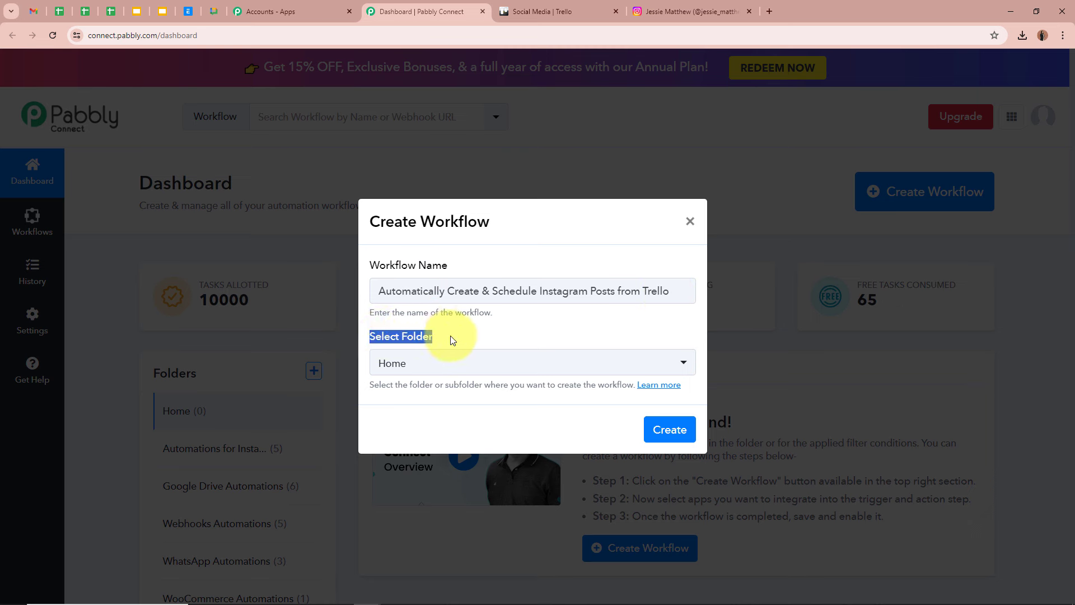
{"action": "left_click", "coordinate": [449, 337]}
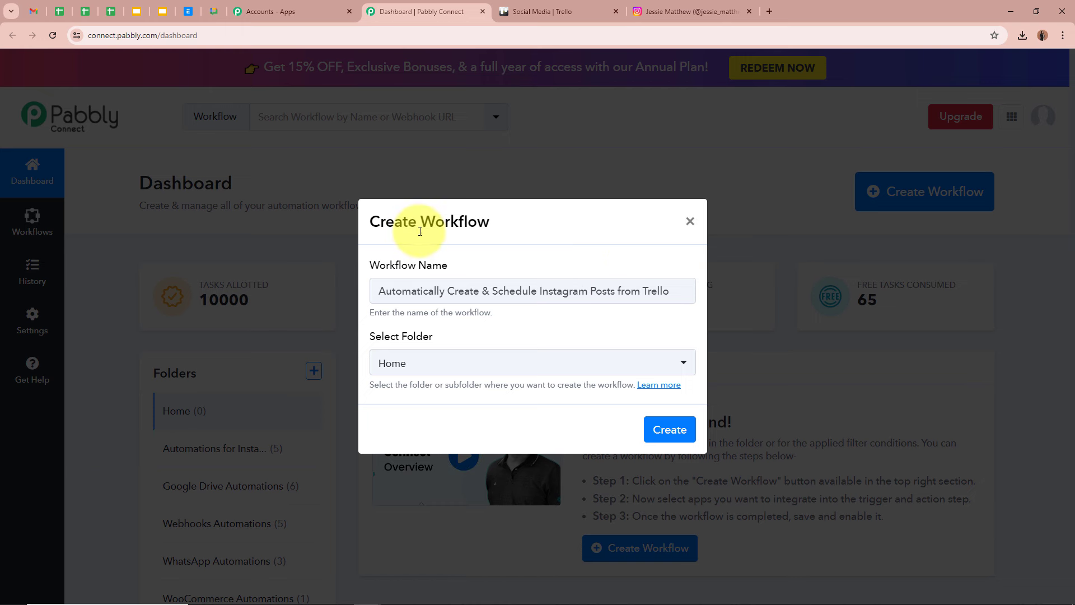
{"action": "left_click", "coordinate": [443, 366]}
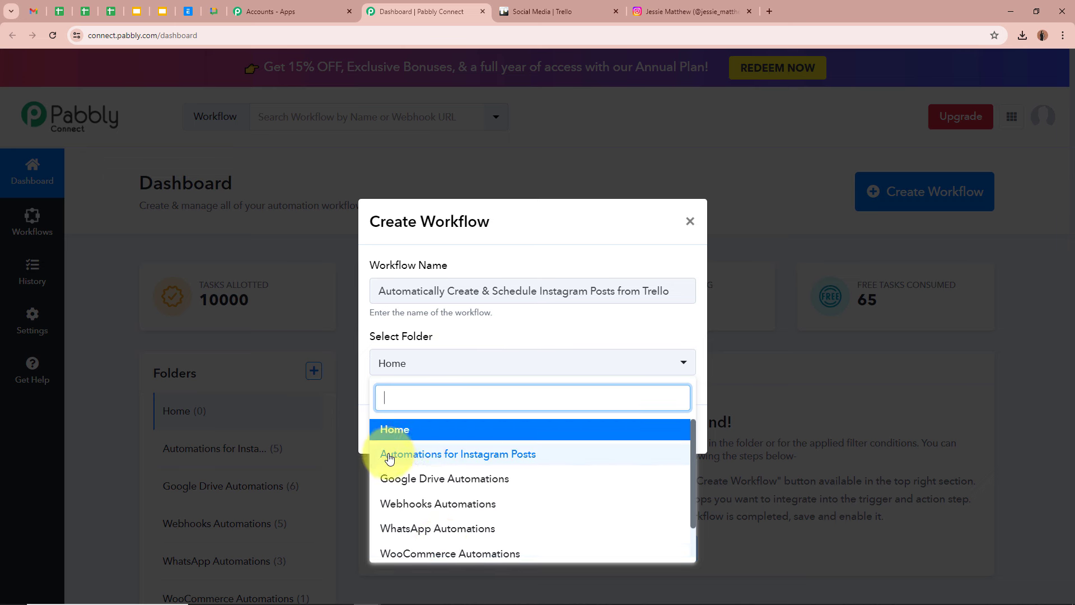
{"action": "left_click", "coordinate": [499, 456]}
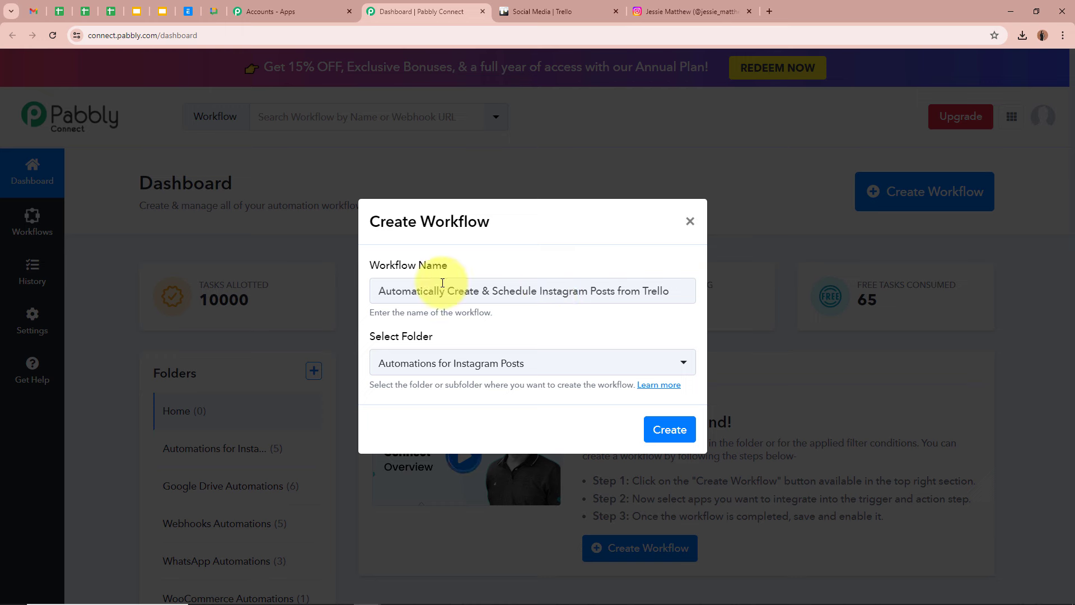
{"action": "left_click_drag", "start_coordinate": [392, 290], "coordinate": [658, 290]}
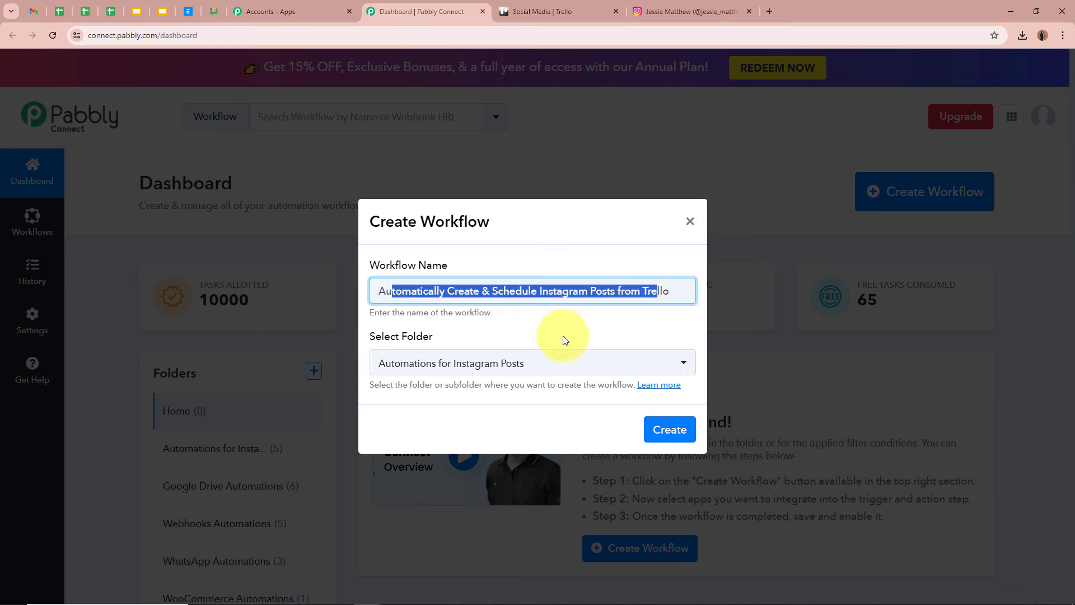
{"action": "left_click", "coordinate": [511, 328]}
{"action": "left_click", "coordinate": [672, 429]}
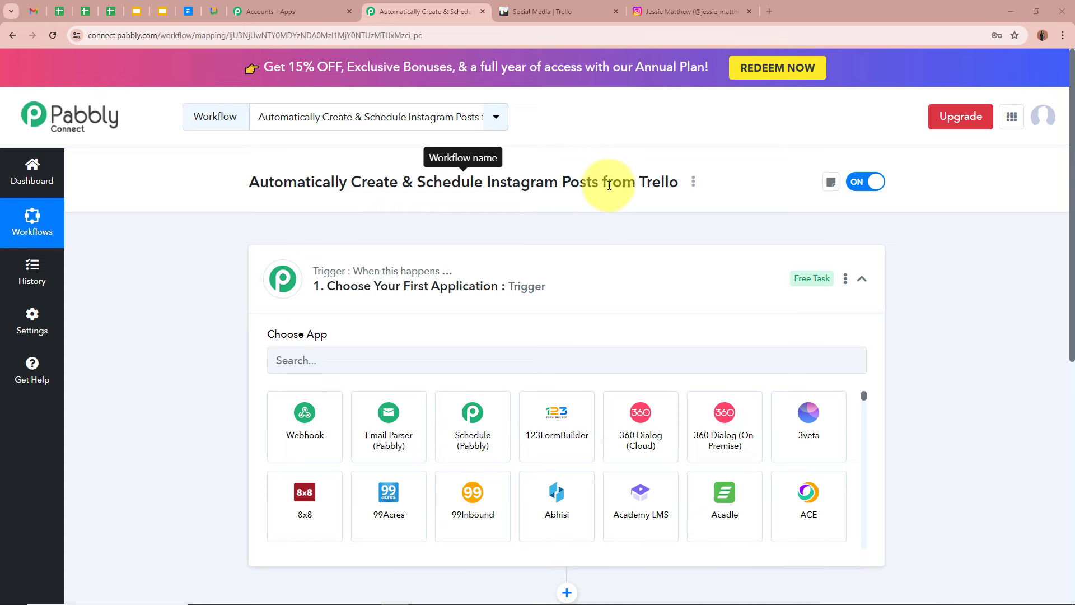
Search the trigger step's app list for "Tre" and choose Trello as the trigger application.
{"action": "left_click", "coordinate": [648, 279]}
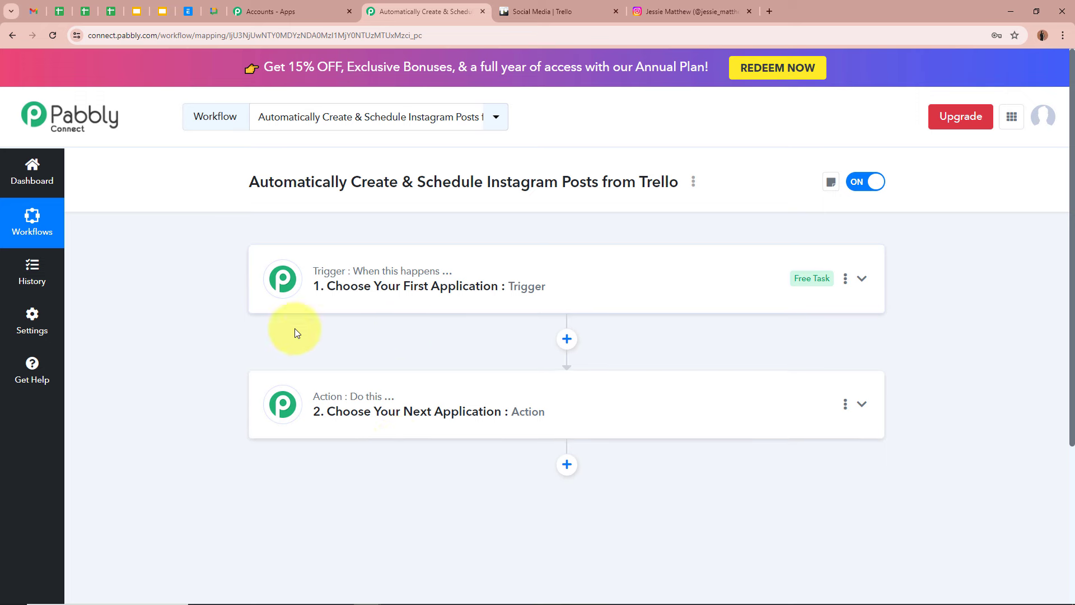
{"action": "left_click", "coordinate": [735, 283]}
{"action": "left_click", "coordinate": [398, 350]}
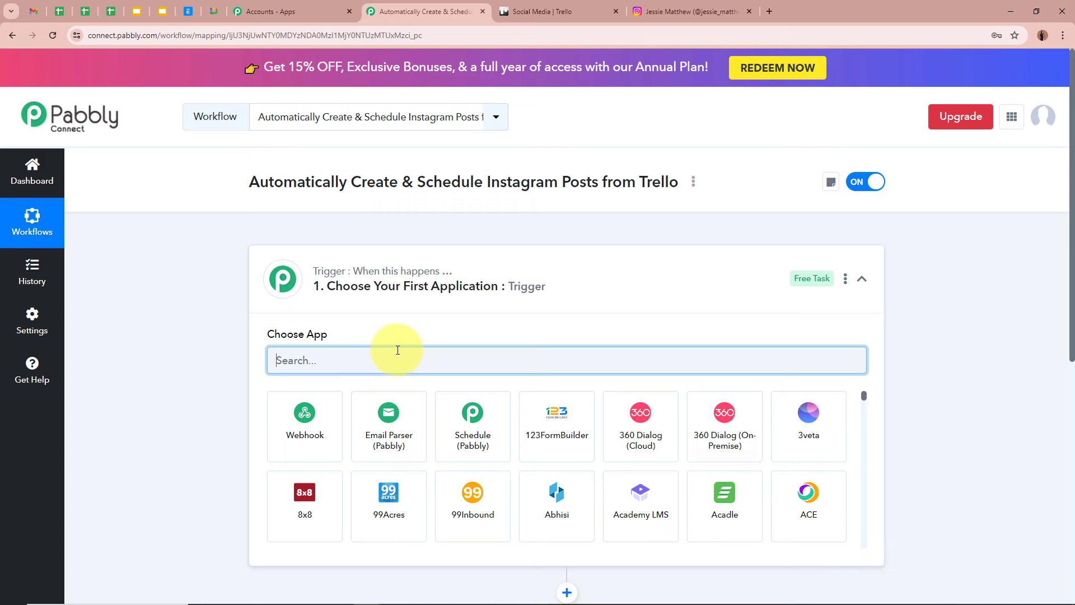
{"action": "type", "text": "Tre"}
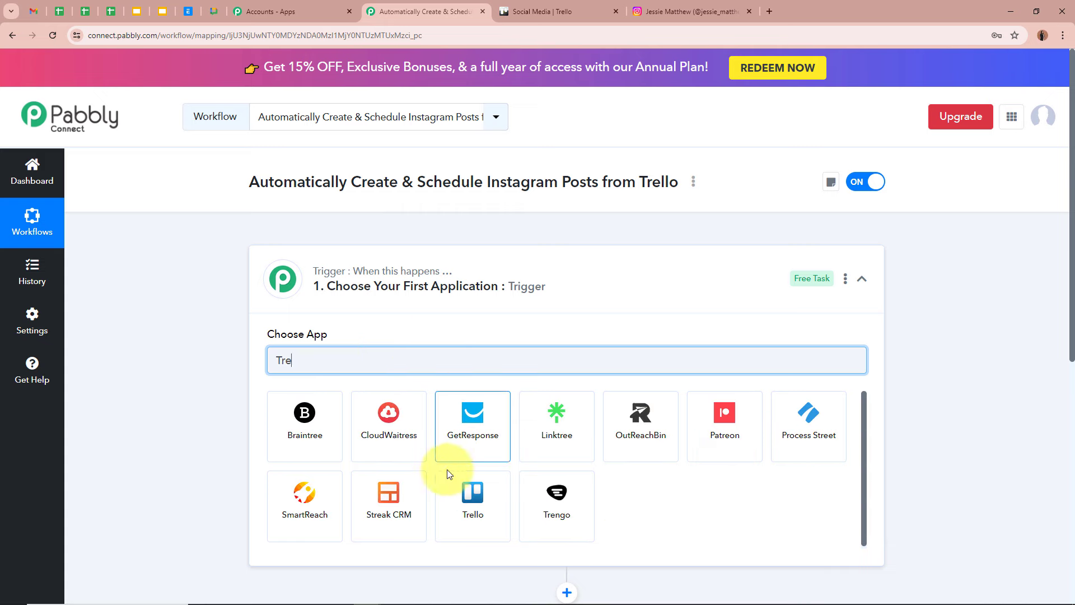
{"action": "left_click", "coordinate": [456, 507]}
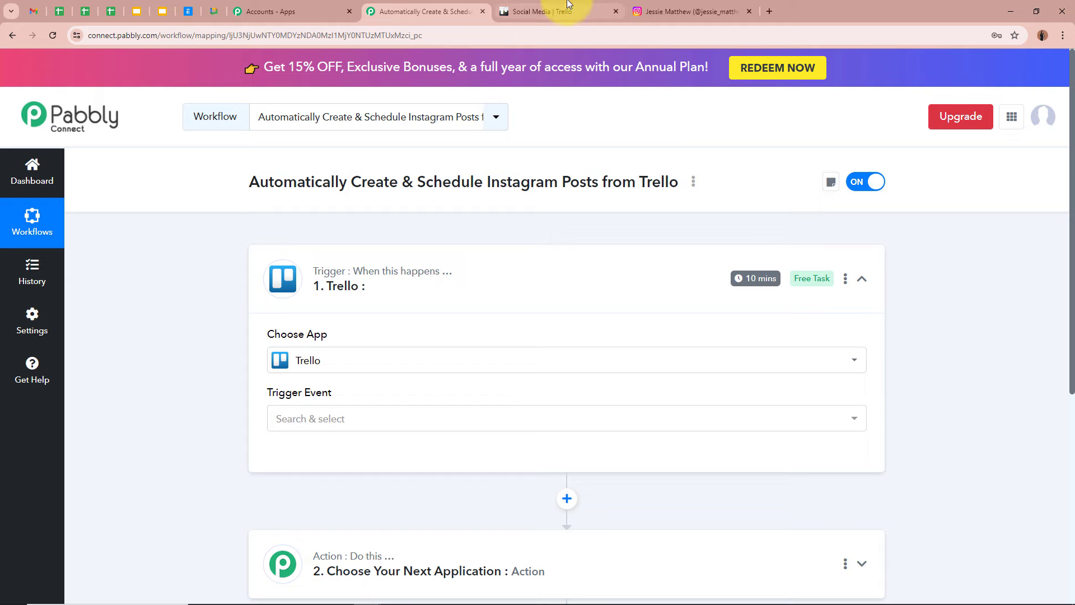
Set the Trello trigger event to New Card, viewing the Social Media board in Trello for reference.
{"action": "left_click", "coordinate": [533, 11]}
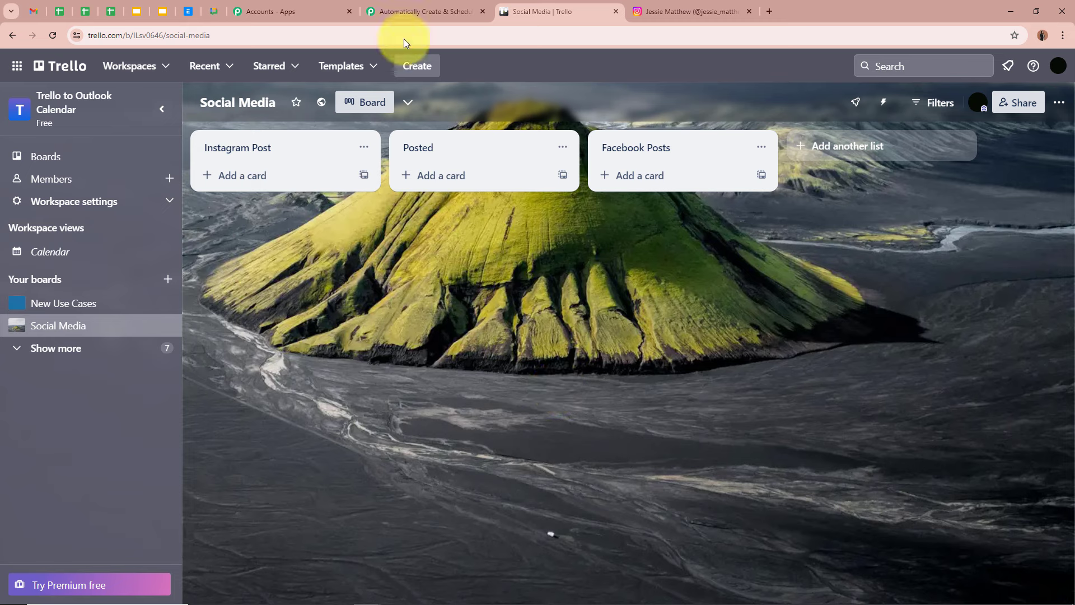
{"action": "left_click", "coordinate": [417, 11]}
{"action": "scroll", "coordinate": [183, 355], "scroll_direction": "down", "scroll_amount": 3}
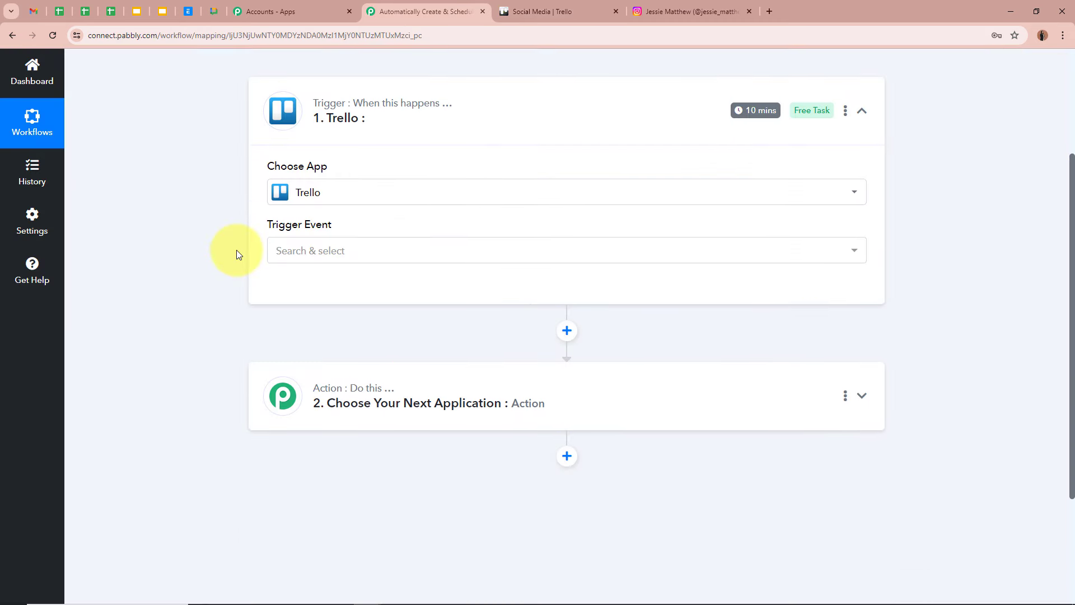
{"action": "left_click", "coordinate": [353, 253]}
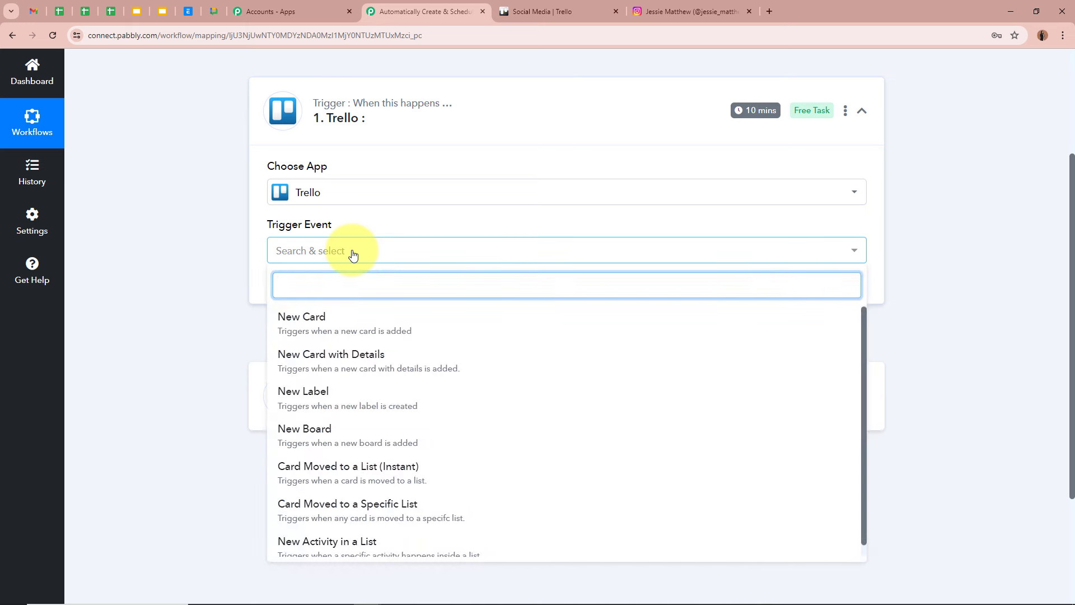
{"action": "left_click", "coordinate": [344, 318]}
{"action": "left_click", "coordinate": [534, 7]}
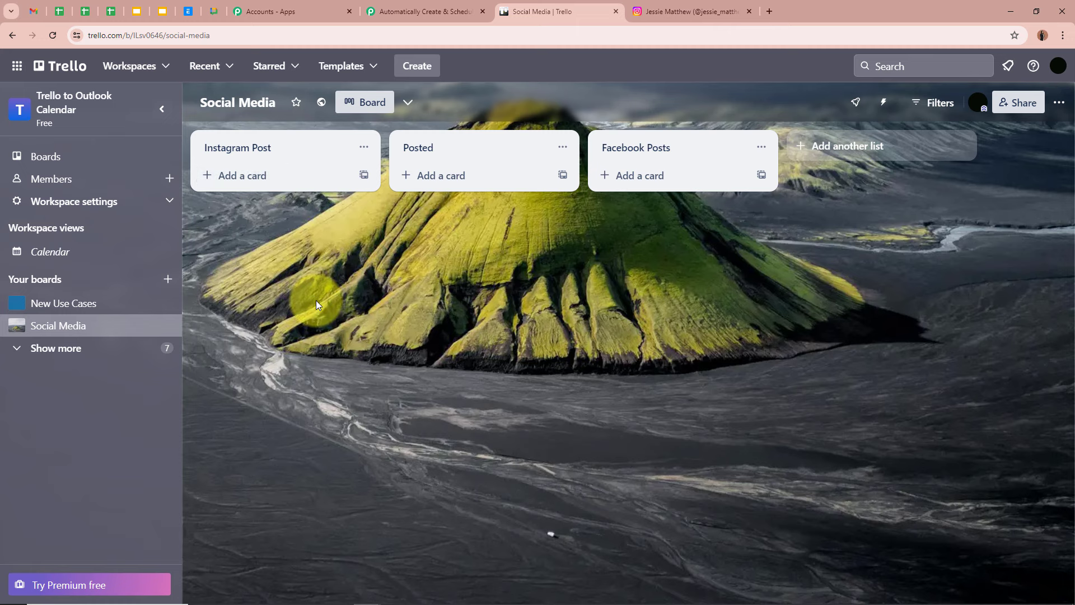
{"action": "left_click", "coordinate": [423, 11]}
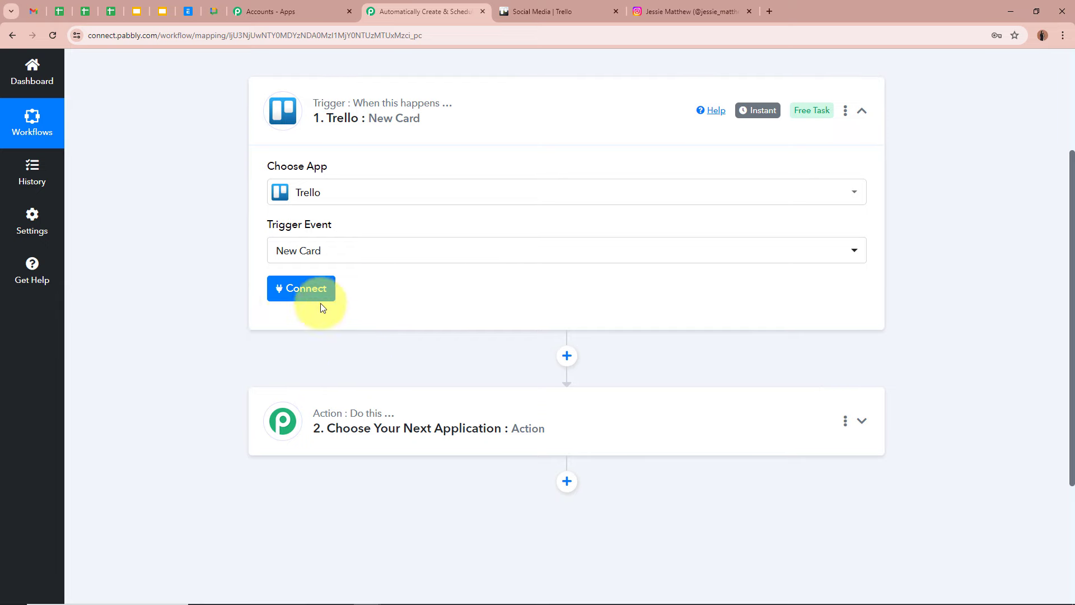
Open the new Trello connection form for the trigger and review its Username, API Key and Token fields.
{"action": "left_click", "coordinate": [301, 291]}
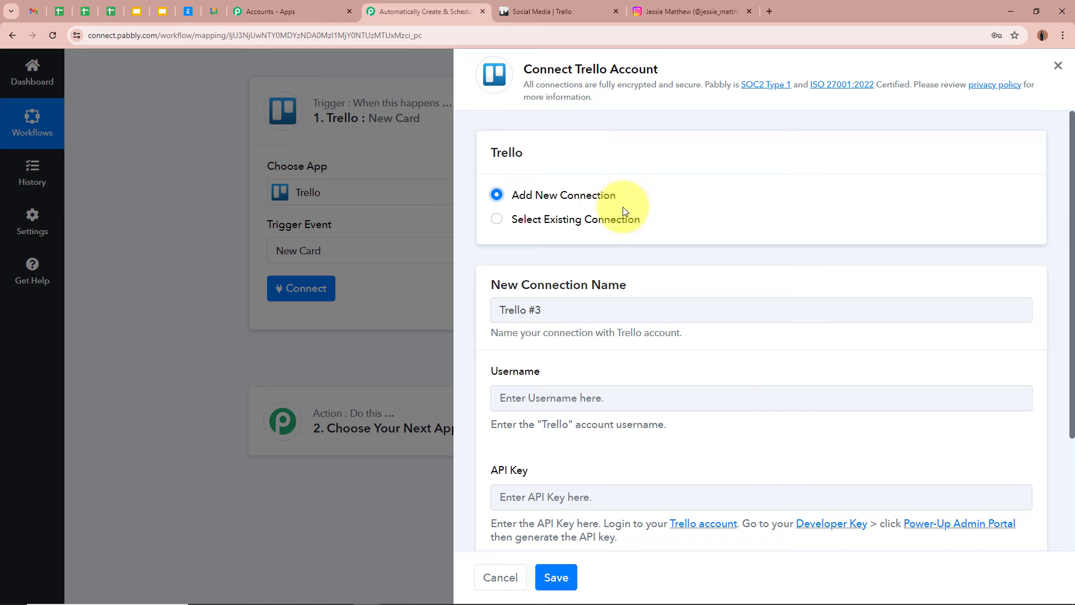
{"action": "scroll", "coordinate": [653, 220], "scroll_direction": "down", "scroll_amount": 3}
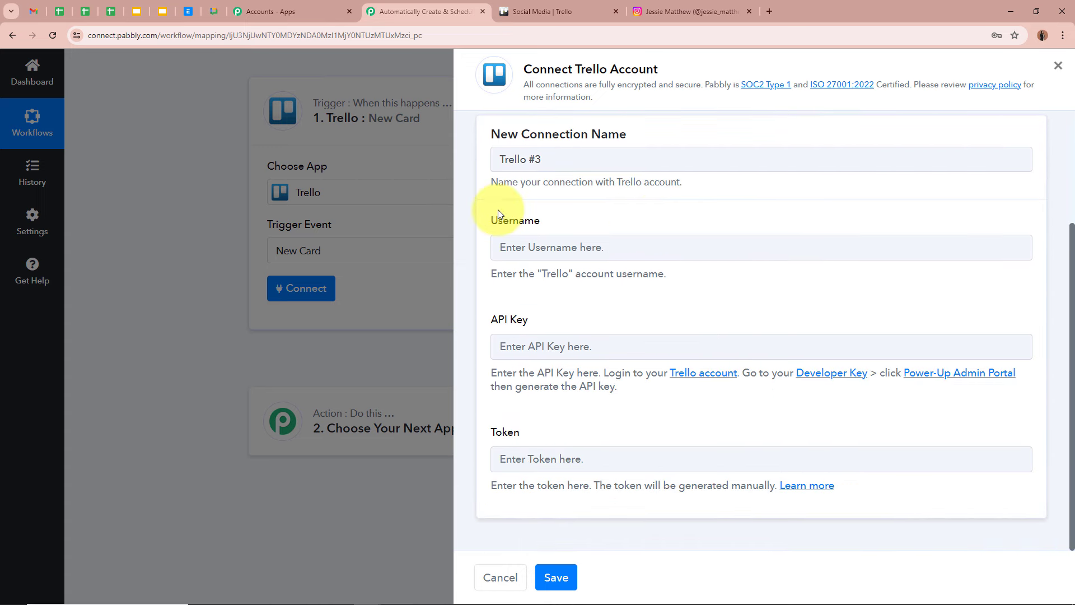
{"action": "left_click_drag", "start_coordinate": [492, 221], "coordinate": [580, 226]}
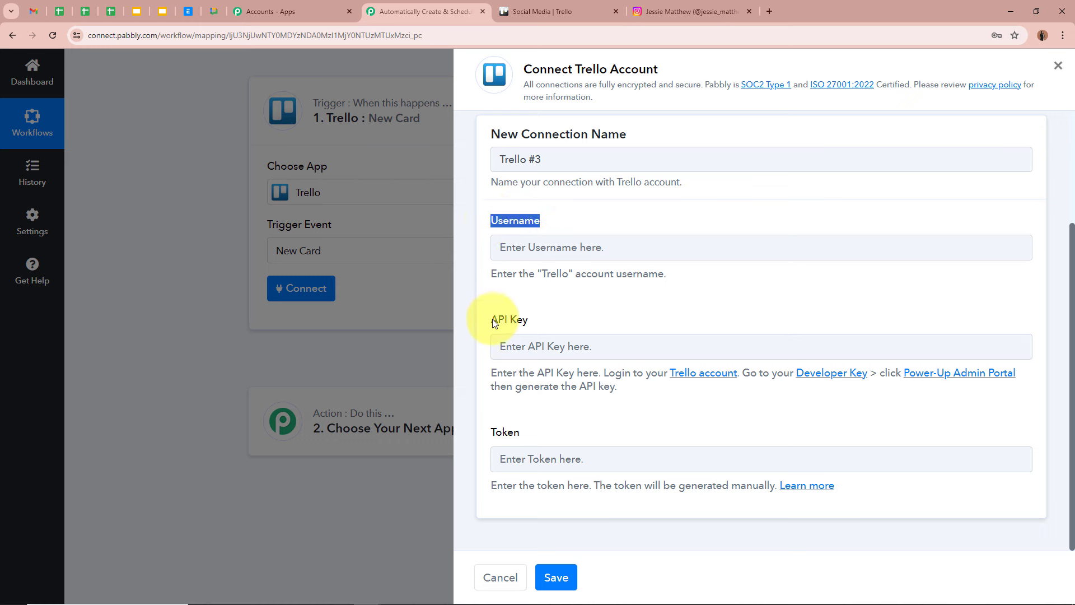
{"action": "left_click_drag", "start_coordinate": [492, 321], "coordinate": [529, 321]}
{"action": "left_click_drag", "start_coordinate": [493, 432], "coordinate": [550, 432]}
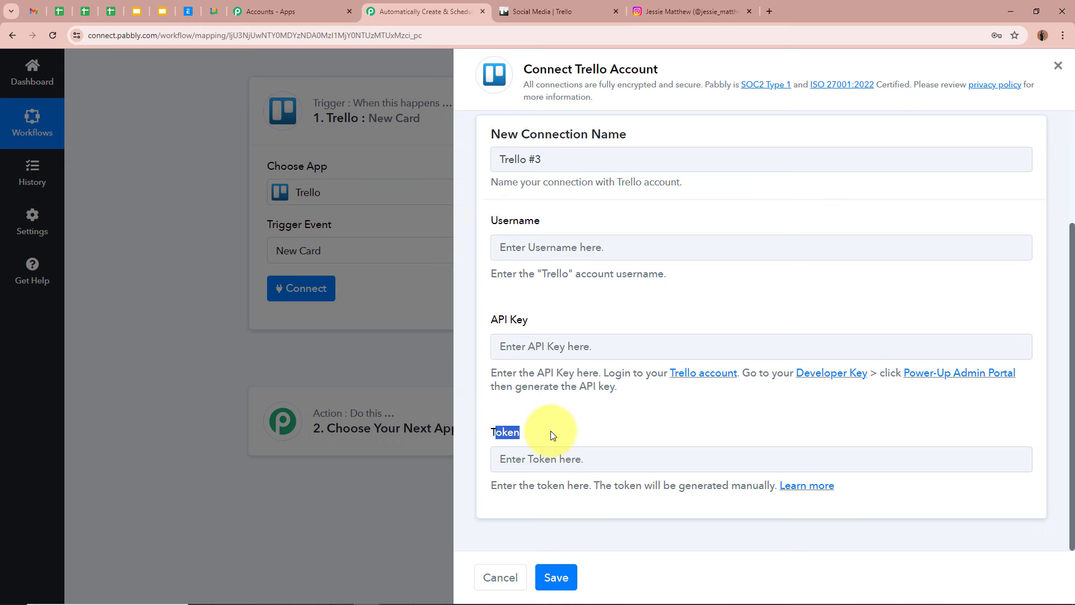
{"action": "left_click", "coordinate": [550, 432]}
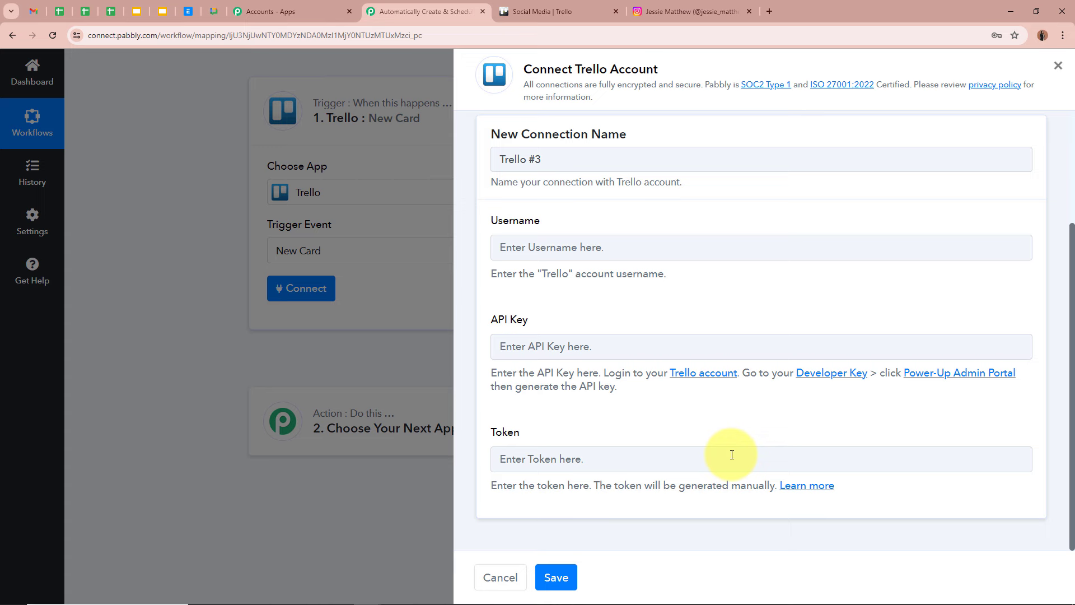
Copy the personal key from Trello's Developer API Keys page and paste it into the connection's API Key field.
{"action": "left_click", "coordinate": [847, 379]}
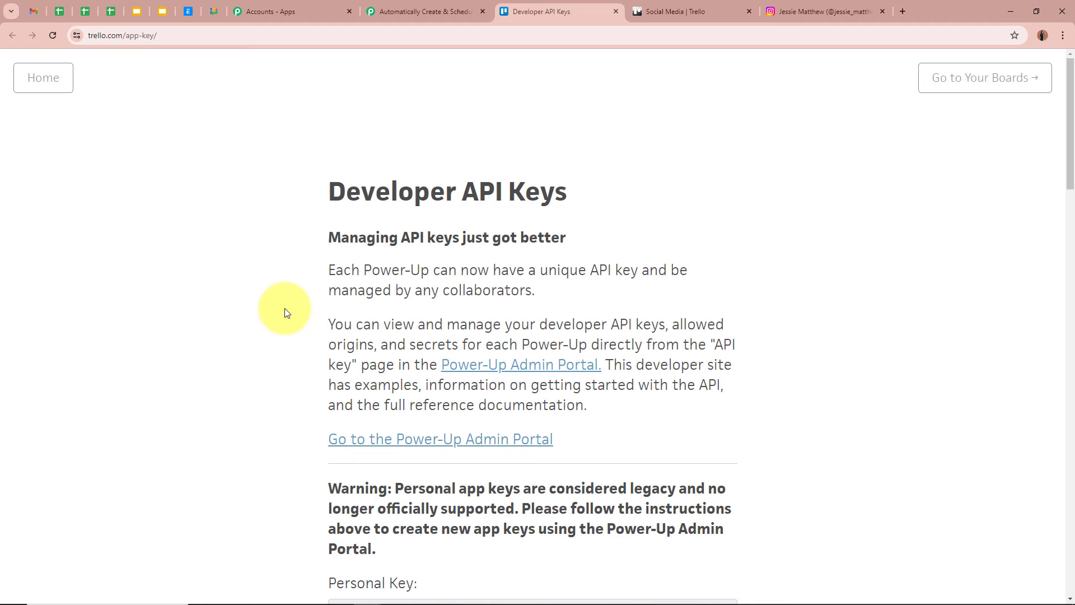
{"action": "scroll", "coordinate": [285, 312], "scroll_direction": "down", "scroll_amount": 6}
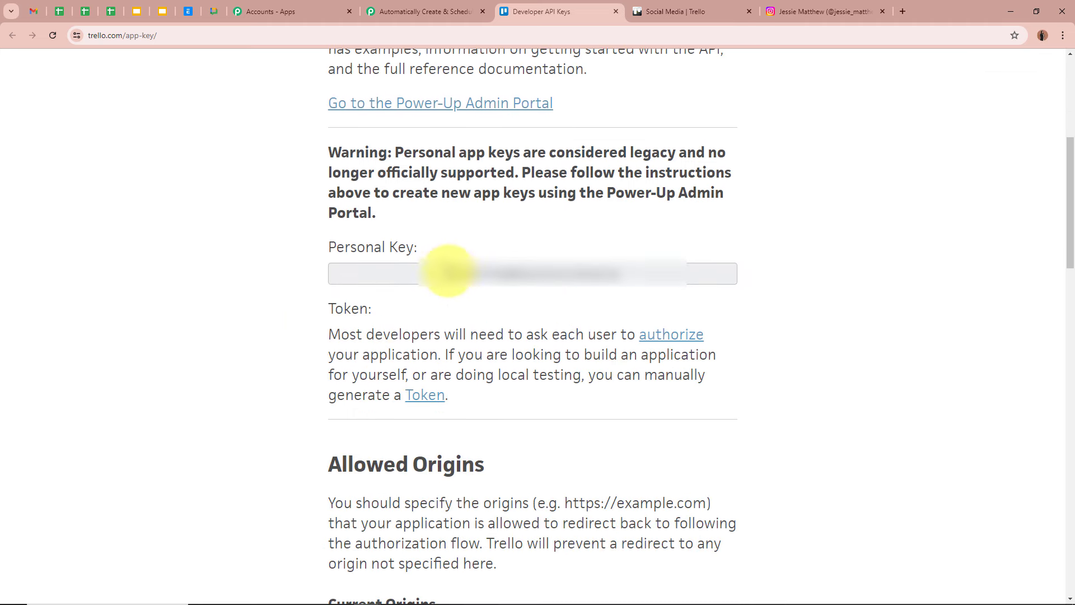
{"action": "double_click", "coordinate": [568, 274]}
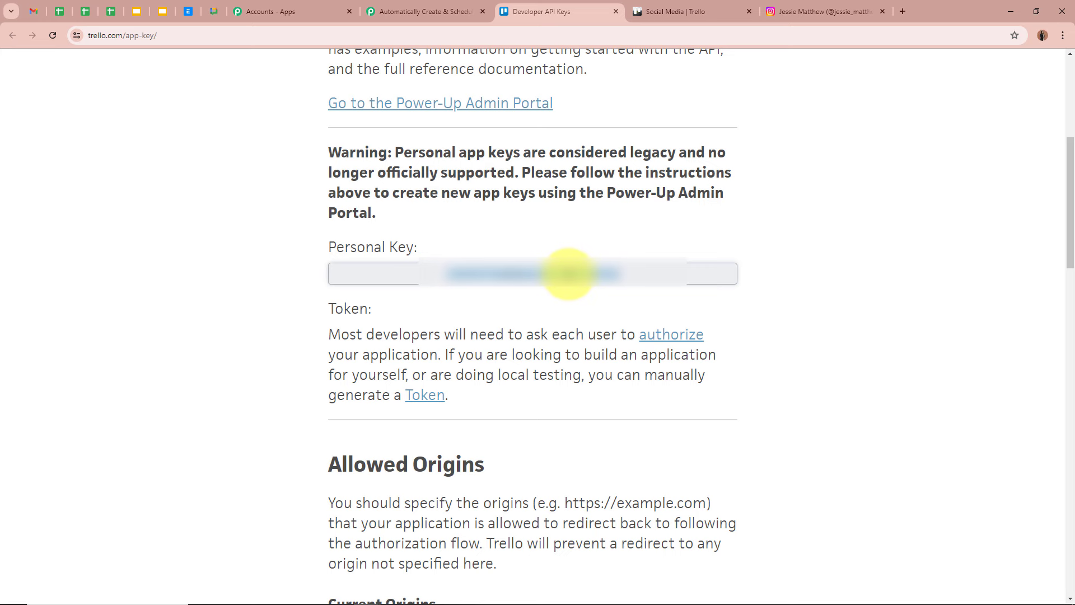
{"action": "key", "text": "ctrl+c"}
{"action": "left_click", "coordinate": [425, 11]}
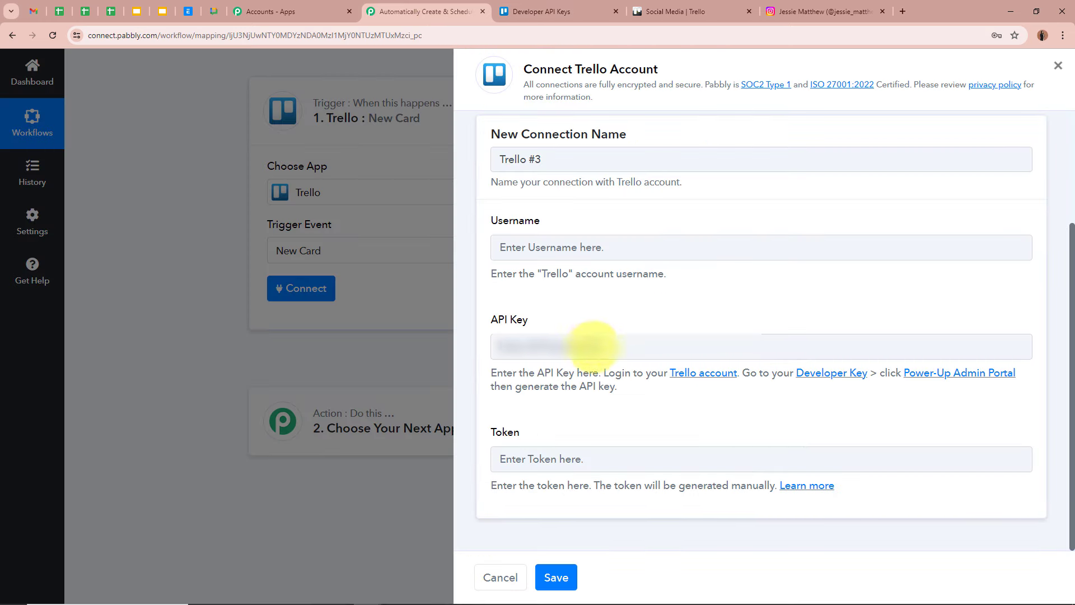
{"action": "left_click", "coordinate": [594, 346]}
{"action": "key", "text": "ctrl+v"}
{"action": "key", "text": "ctrl+v"}
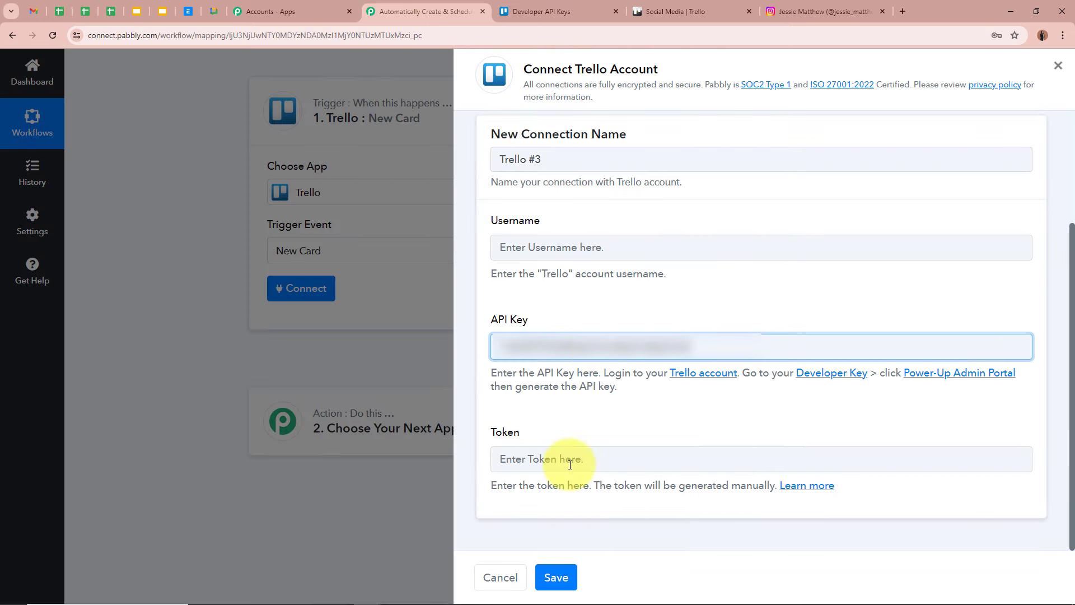
Open the manual Token generation link on Trello's Developer API Keys page to reach the Server Token authorization request.
{"action": "left_click", "coordinate": [511, 457]}
{"action": "left_click", "coordinate": [524, 7]}
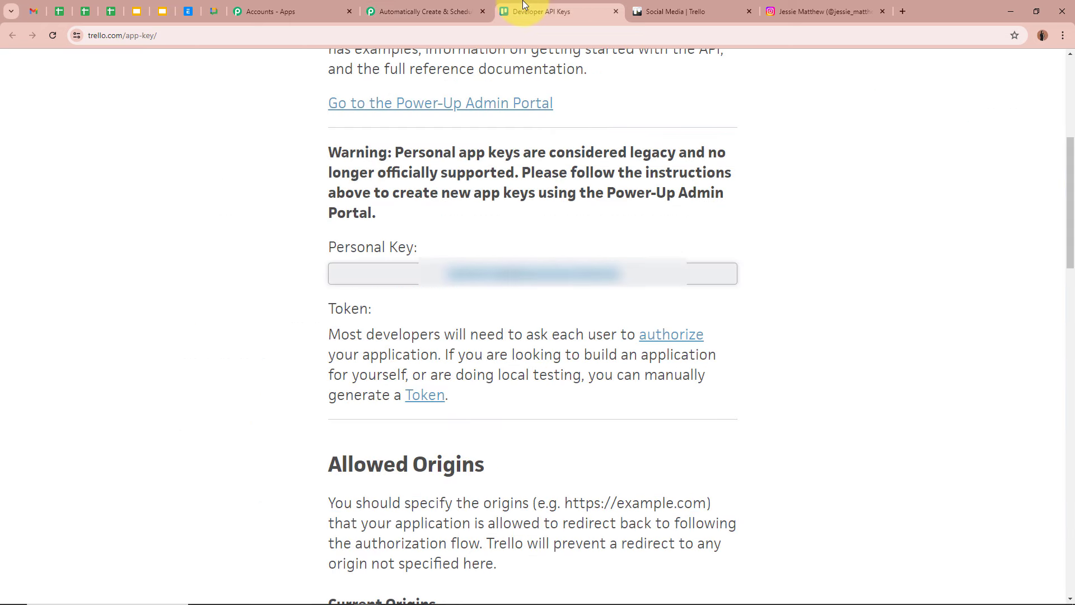
{"action": "scroll", "coordinate": [585, 302], "scroll_direction": "up", "scroll_amount": 1}
{"action": "triple_click", "coordinate": [345, 368]}
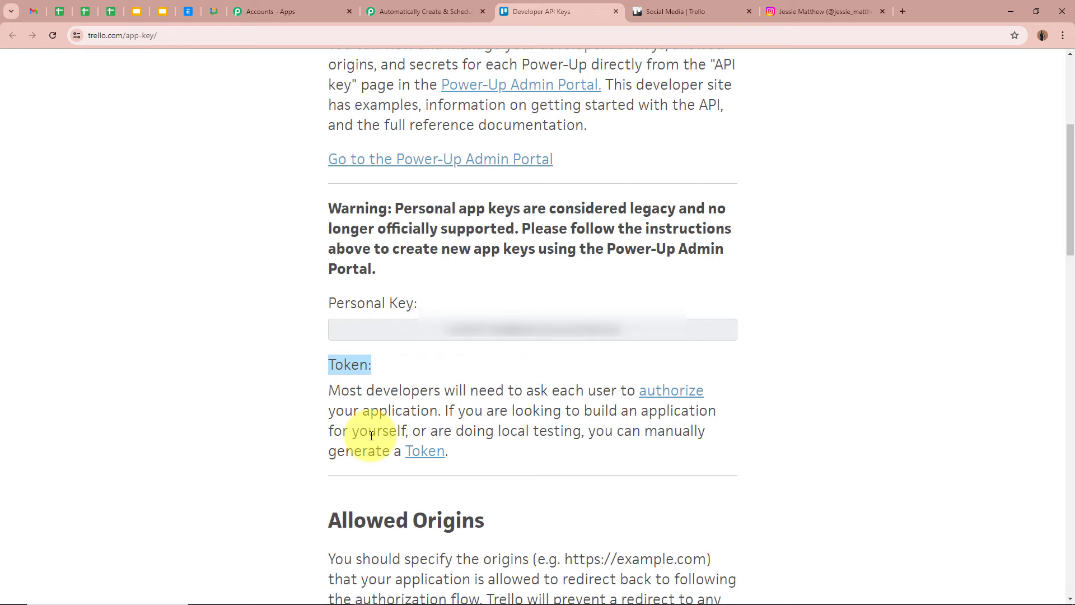
{"action": "left_click", "coordinate": [423, 451]}
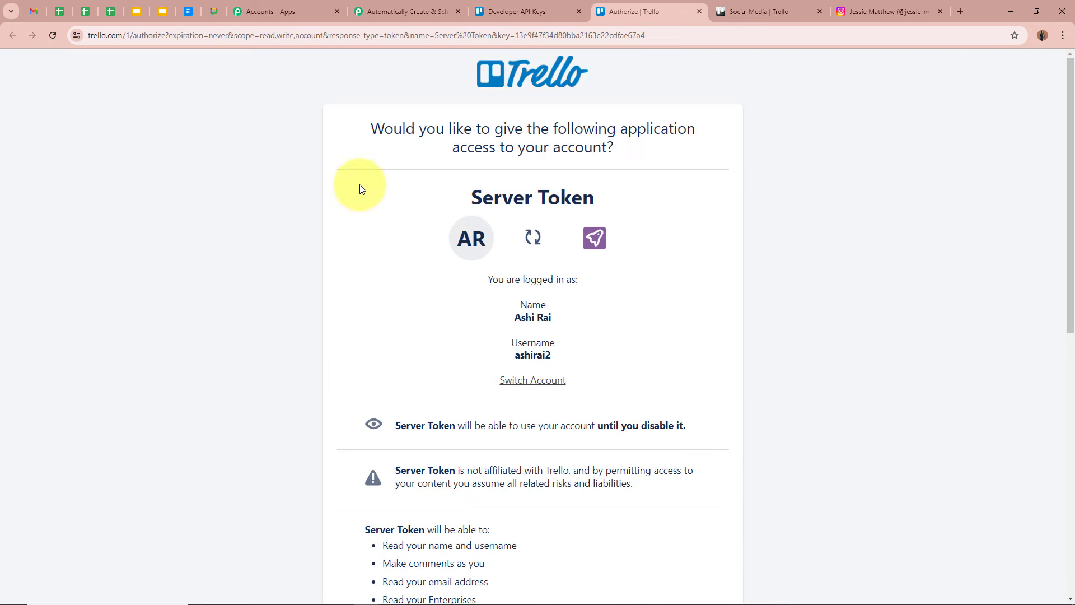
Copy the Trello account username from the authorization page and paste it into the Pabbly connection's Username field.
{"action": "double_click", "coordinate": [526, 355]}
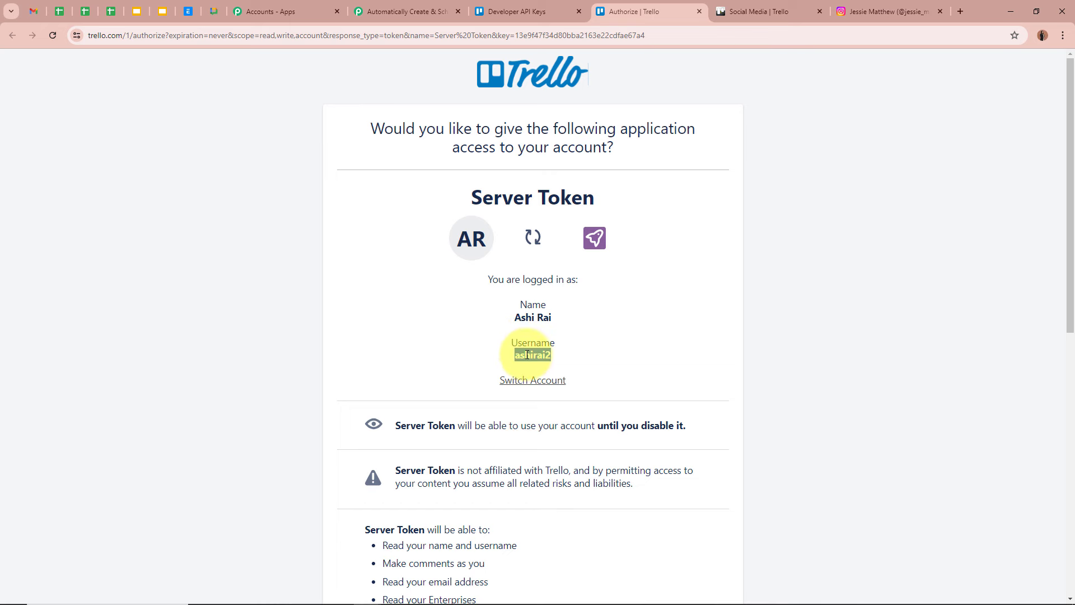
{"action": "left_click", "coordinate": [417, 13]}
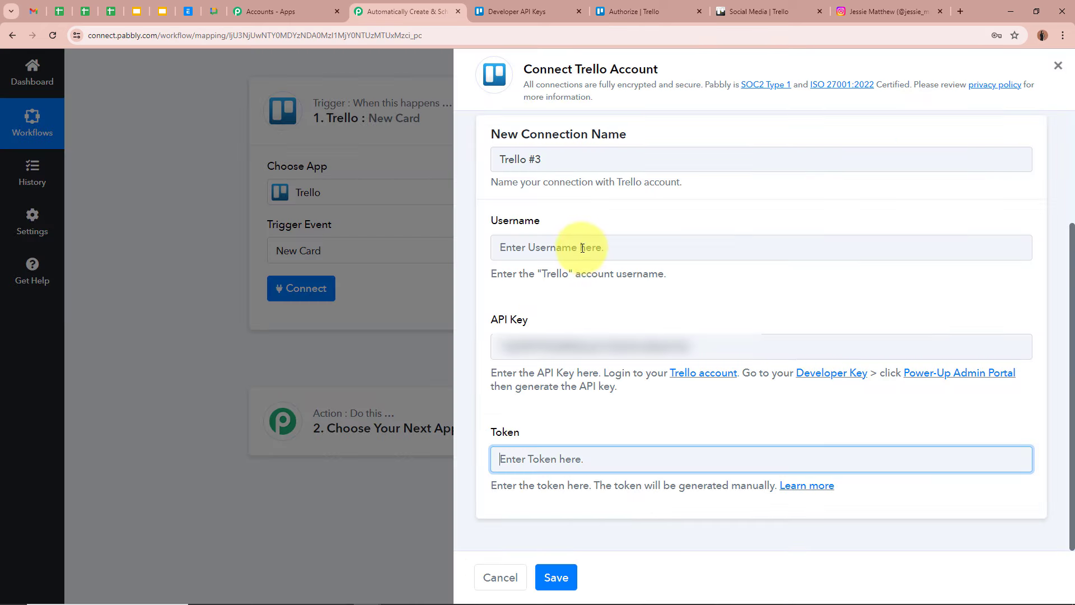
{"action": "left_click", "coordinate": [588, 252]}
{"action": "key", "text": "ctrl+v"}
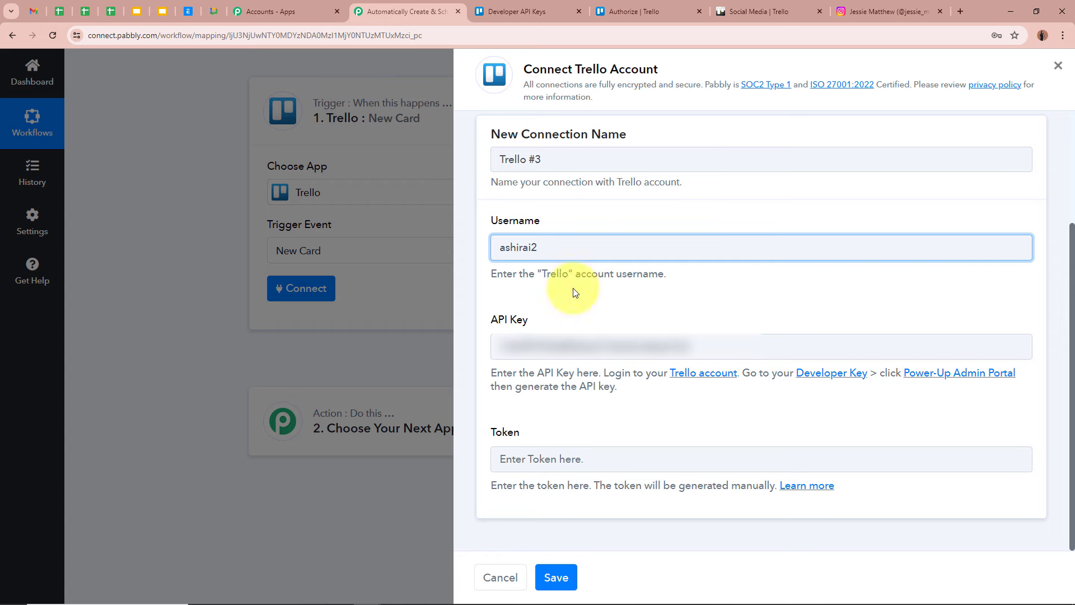
Allow Server Token access to the Trello account and paste the generated token into the Pabbly connection's Token field.
{"action": "left_click", "coordinate": [553, 453]}
{"action": "left_click", "coordinate": [621, 11]}
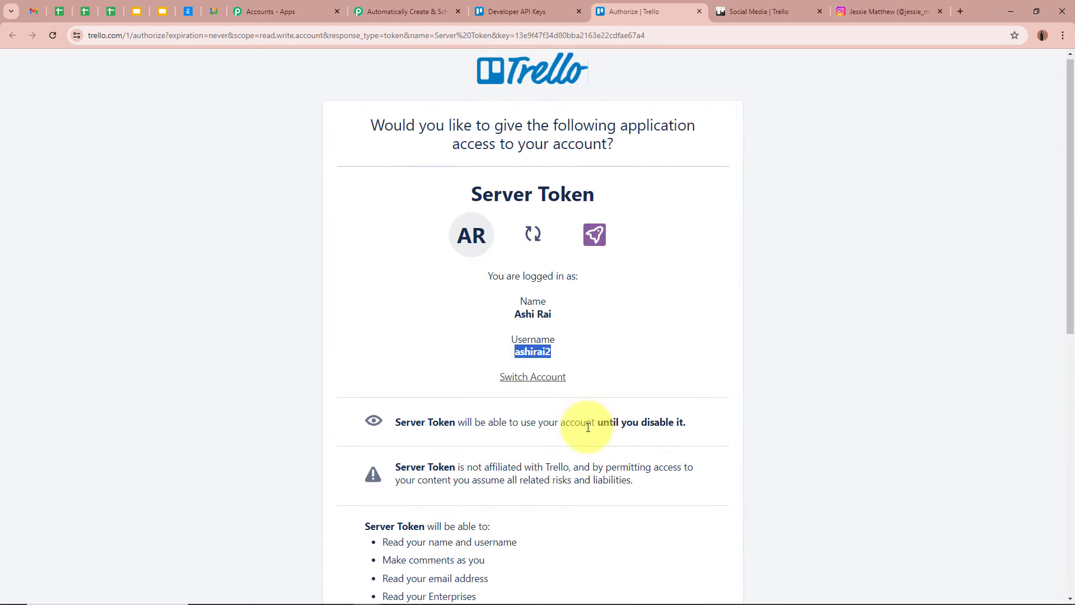
{"action": "scroll", "coordinate": [589, 427], "scroll_direction": "down", "scroll_amount": 5}
{"action": "scroll", "coordinate": [588, 427], "scroll_direction": "down", "scroll_amount": 3}
{"action": "left_click", "coordinate": [692, 469]}
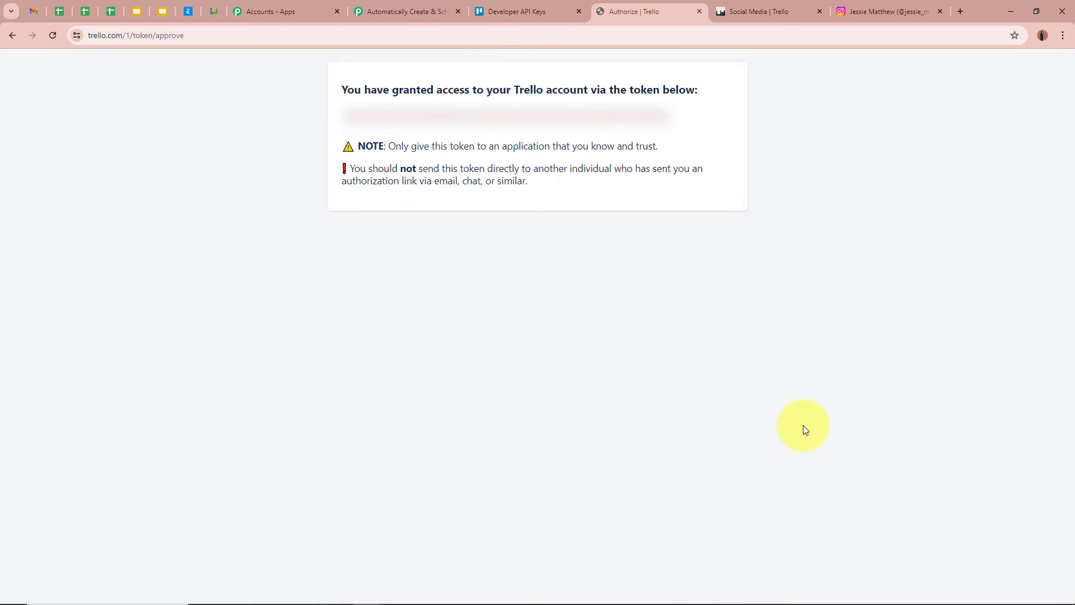
{"action": "double_click", "coordinate": [508, 107]}
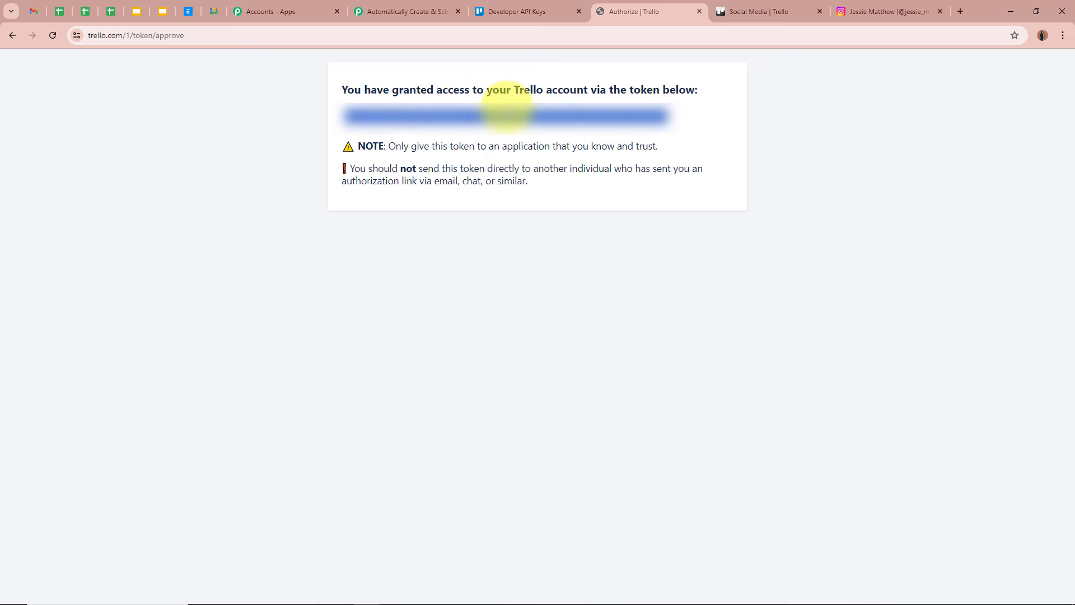
{"action": "key", "text": "ctrl+c"}
{"action": "left_click", "coordinate": [403, 12]}
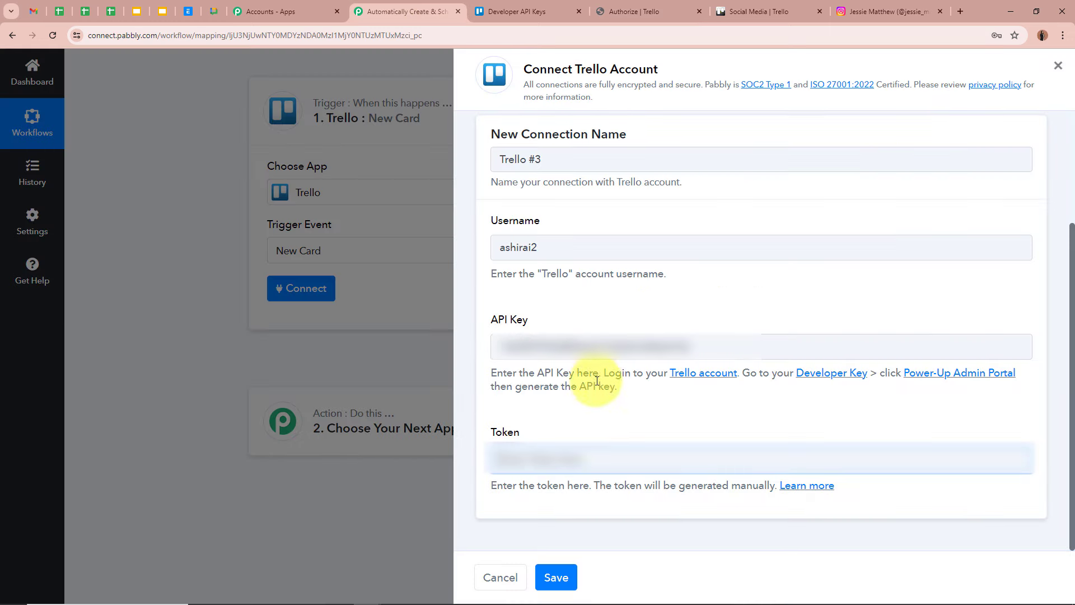
{"action": "key", "text": "ctrl+v"}
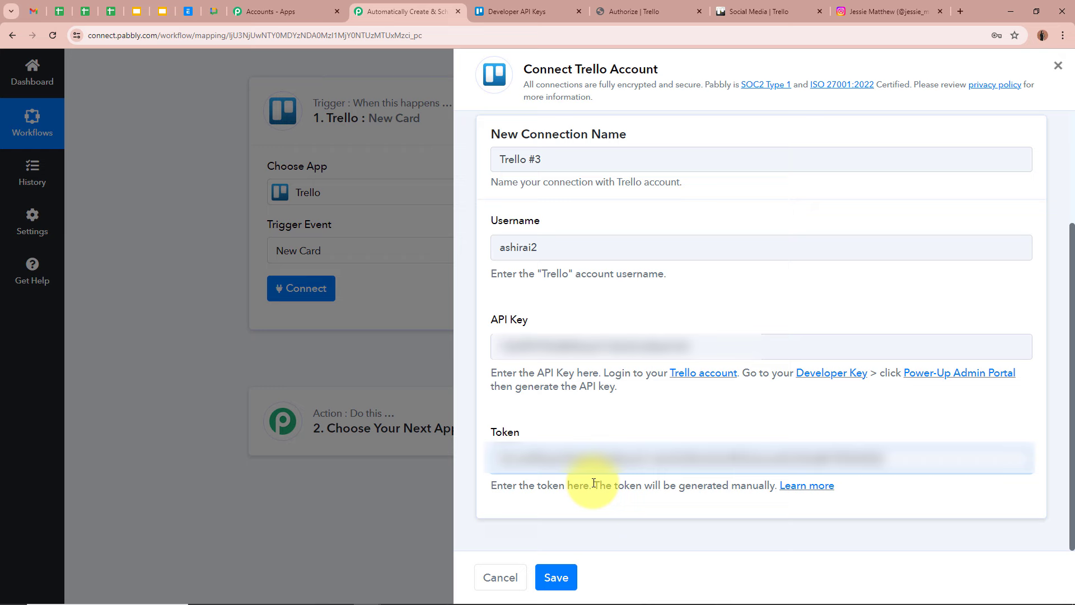
Save the Trello connection and close the Developer API Keys and token authorization pages.
{"action": "left_click", "coordinate": [568, 580]}
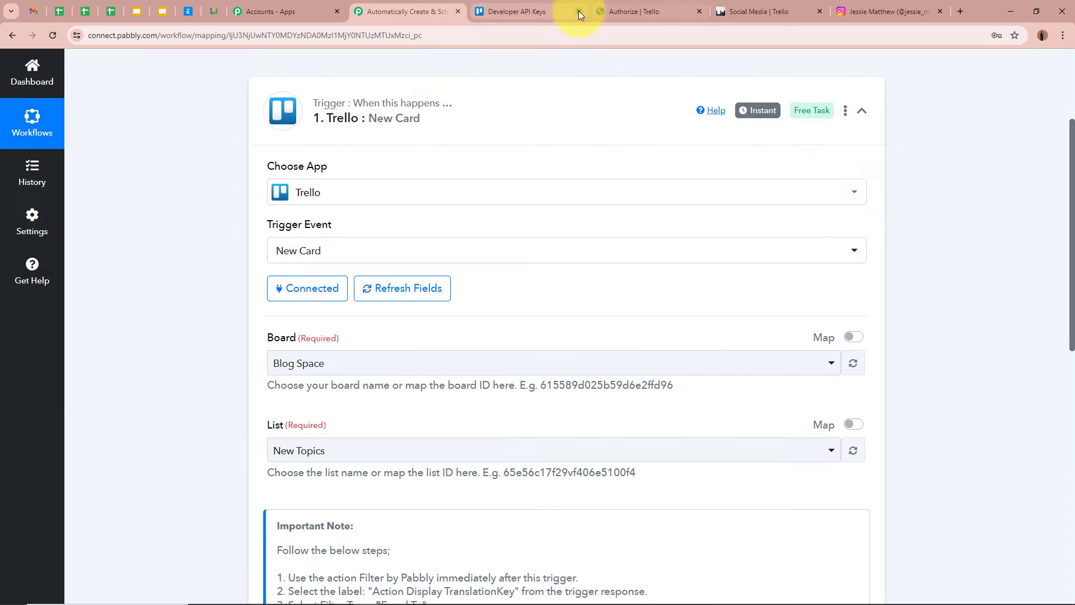
{"action": "left_click", "coordinate": [579, 12]}
{"action": "left_click", "coordinate": [579, 11]}
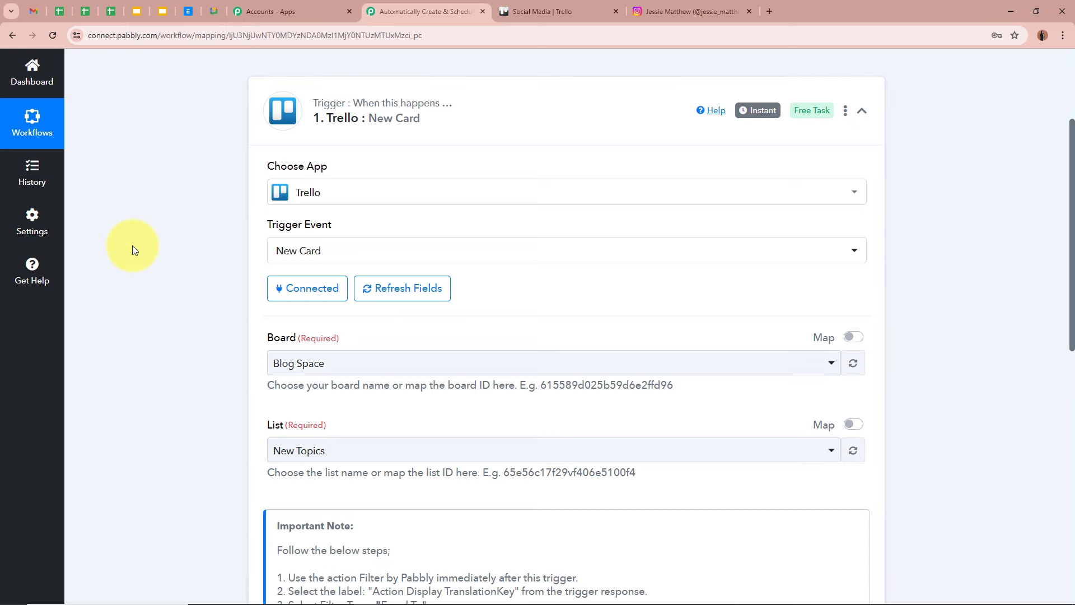
Review the trigger's required Board and List fields and check the lists on the Social Media board in Trello.
{"action": "scroll", "coordinate": [132, 246], "scroll_direction": "down", "scroll_amount": 1}
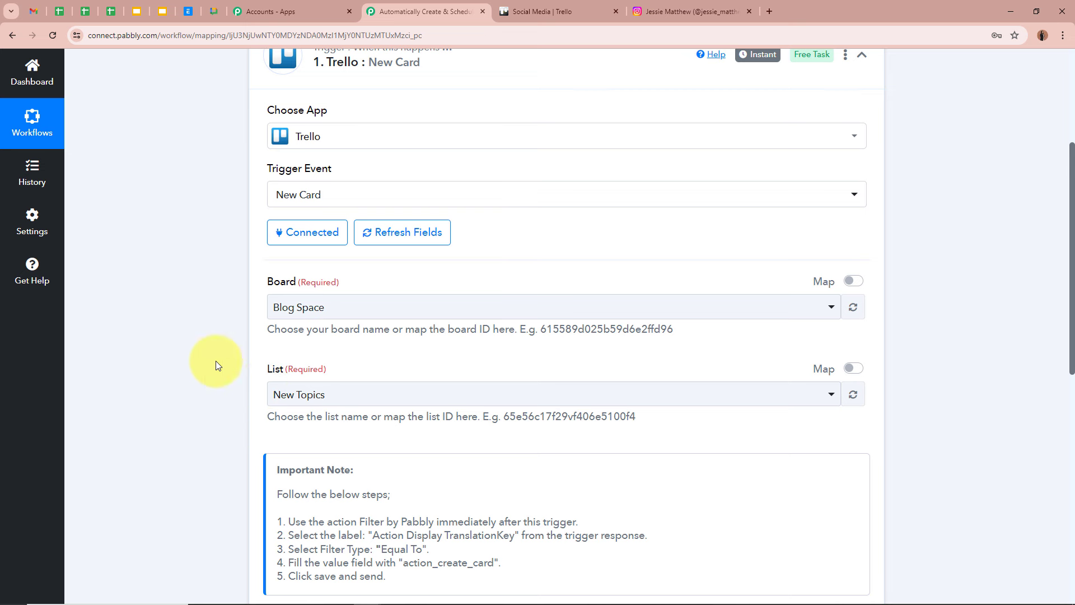
{"action": "left_click_drag", "start_coordinate": [264, 281], "coordinate": [384, 276]}
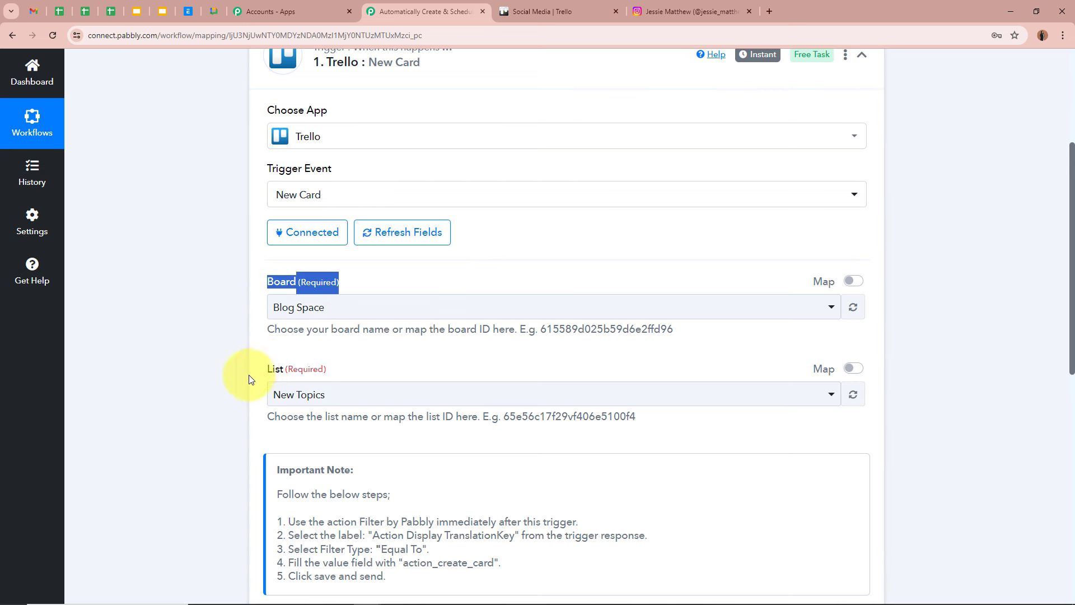
{"action": "left_click_drag", "start_coordinate": [259, 372], "coordinate": [348, 368]}
{"action": "left_click", "coordinate": [169, 359]}
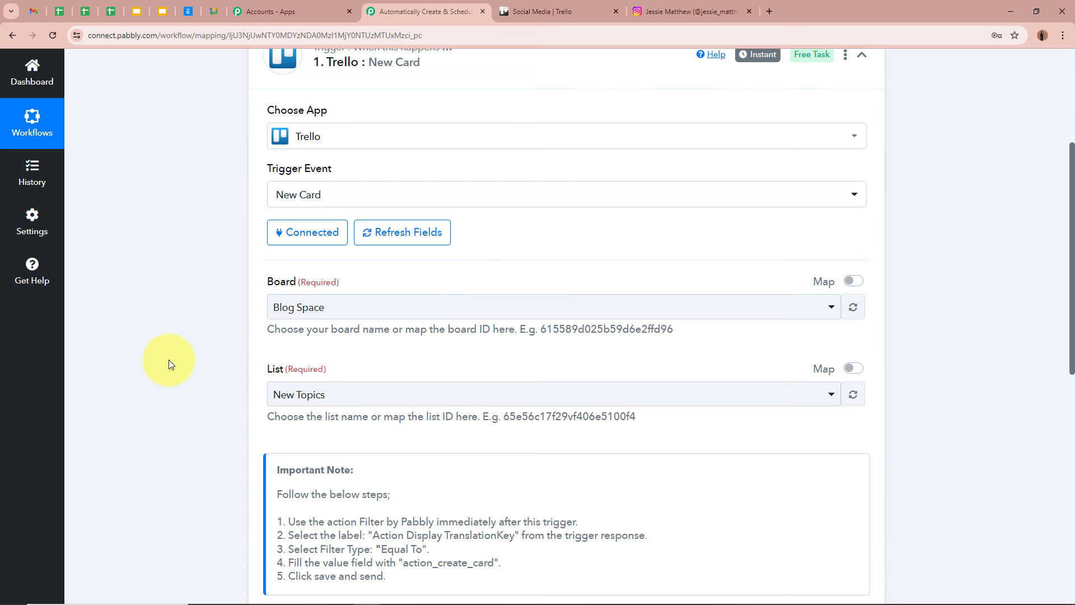
{"action": "scroll", "coordinate": [169, 359], "scroll_direction": "down", "scroll_amount": 3}
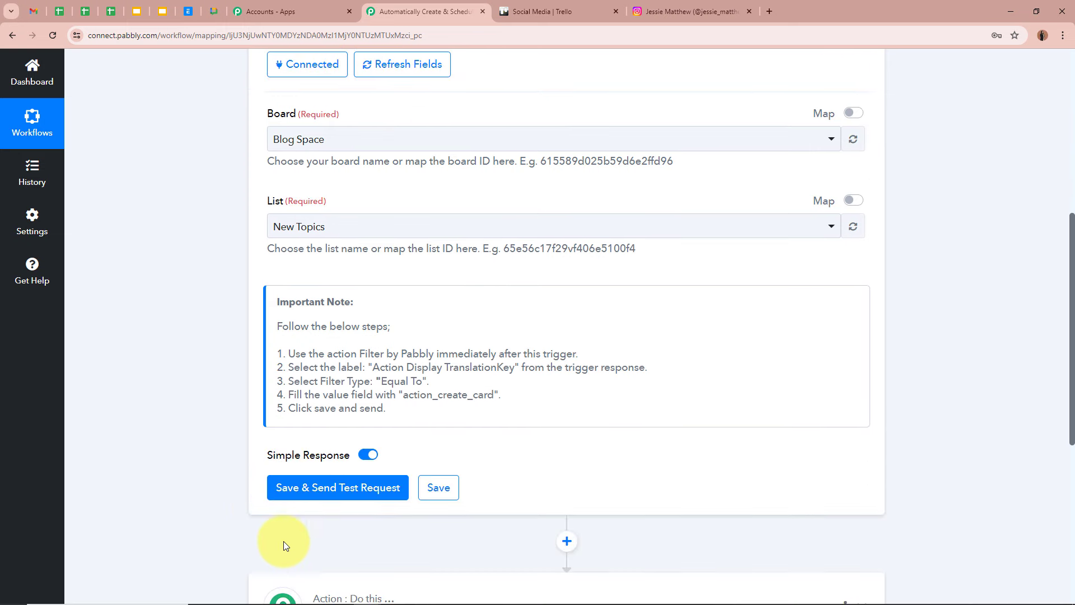
{"action": "scroll", "coordinate": [218, 392], "scroll_direction": "up", "scroll_amount": 5}
{"action": "left_click", "coordinate": [565, 11]}
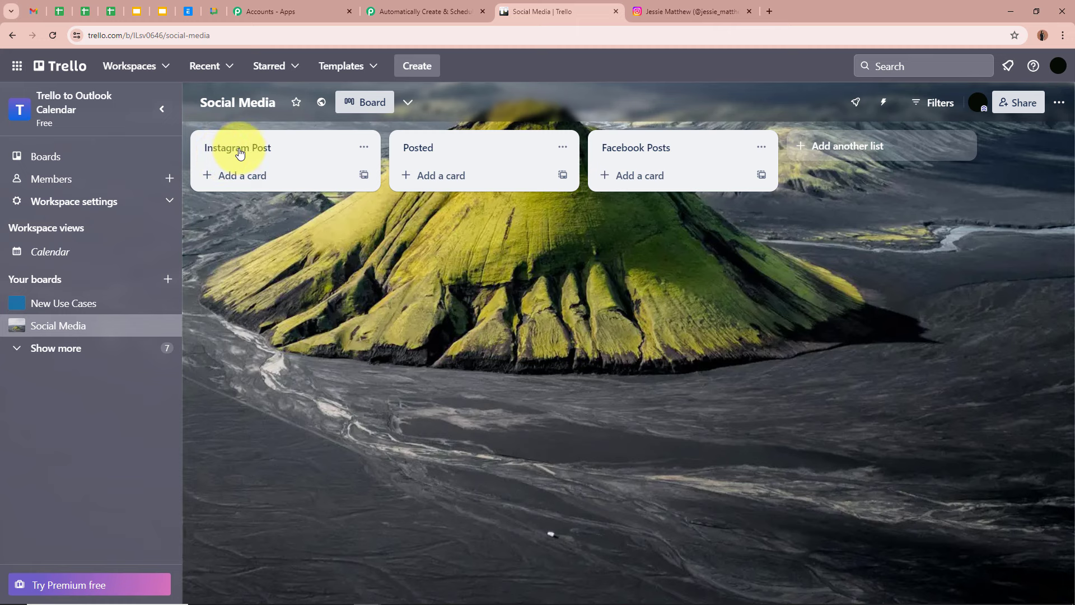
{"action": "left_click", "coordinate": [439, 9]}
Set the trigger's board to Social Media and its list to Instagram Post.
{"action": "left_click", "coordinate": [344, 359]}
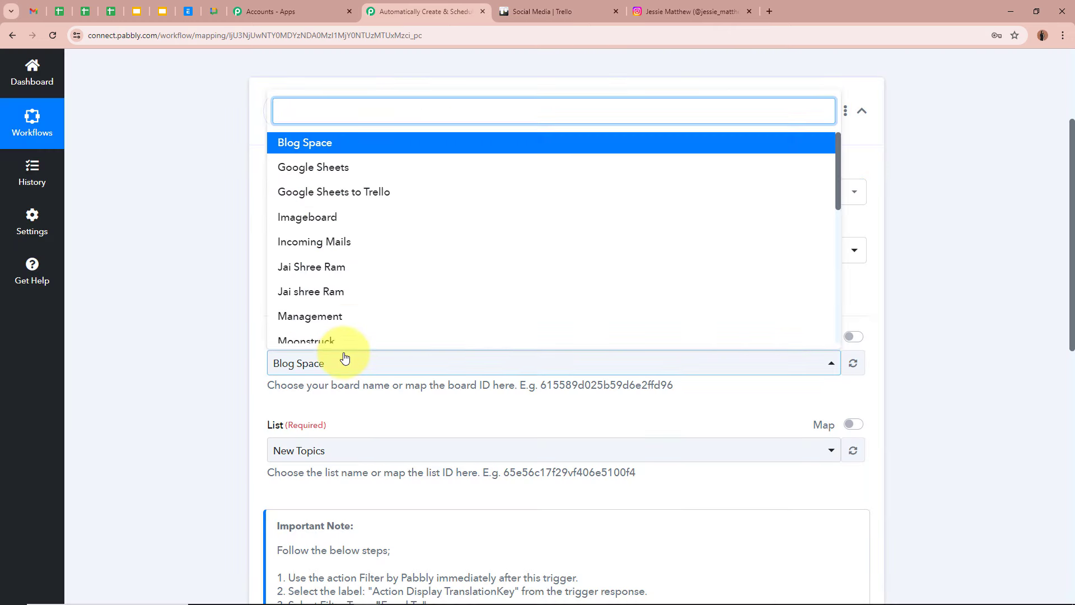
{"action": "type", "text": "Social"}
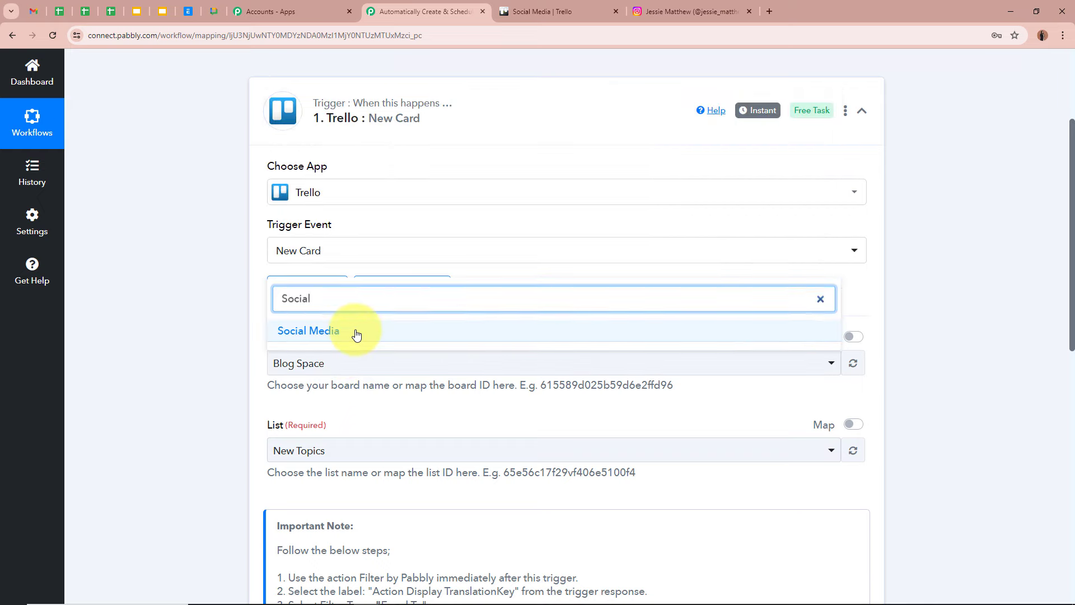
{"action": "left_click", "coordinate": [308, 331]}
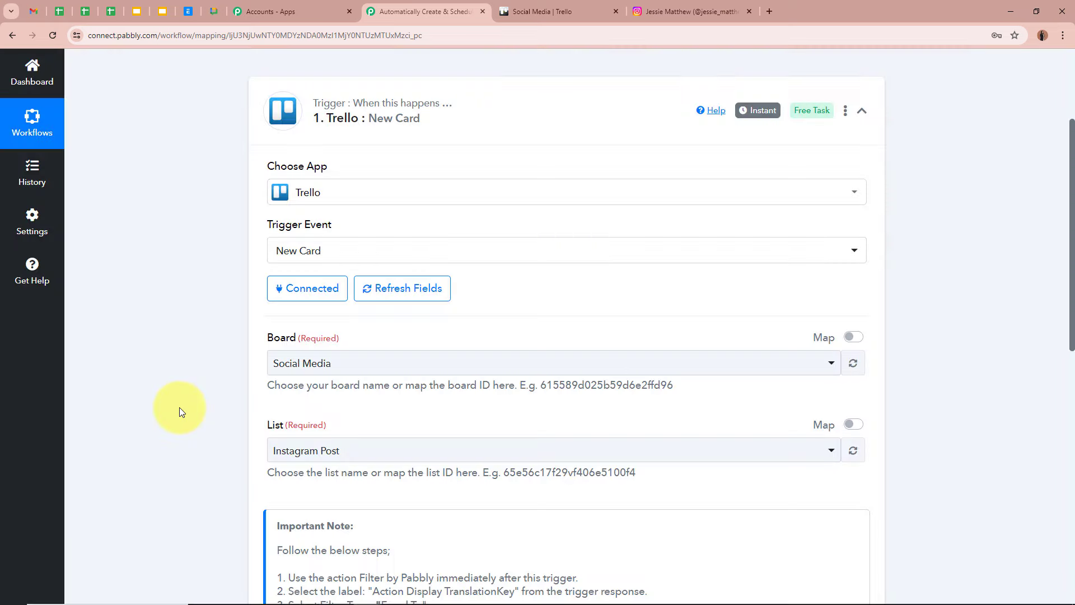
{"action": "scroll", "coordinate": [180, 411], "scroll_direction": "down", "scroll_amount": 2}
{"action": "left_click", "coordinate": [348, 338]}
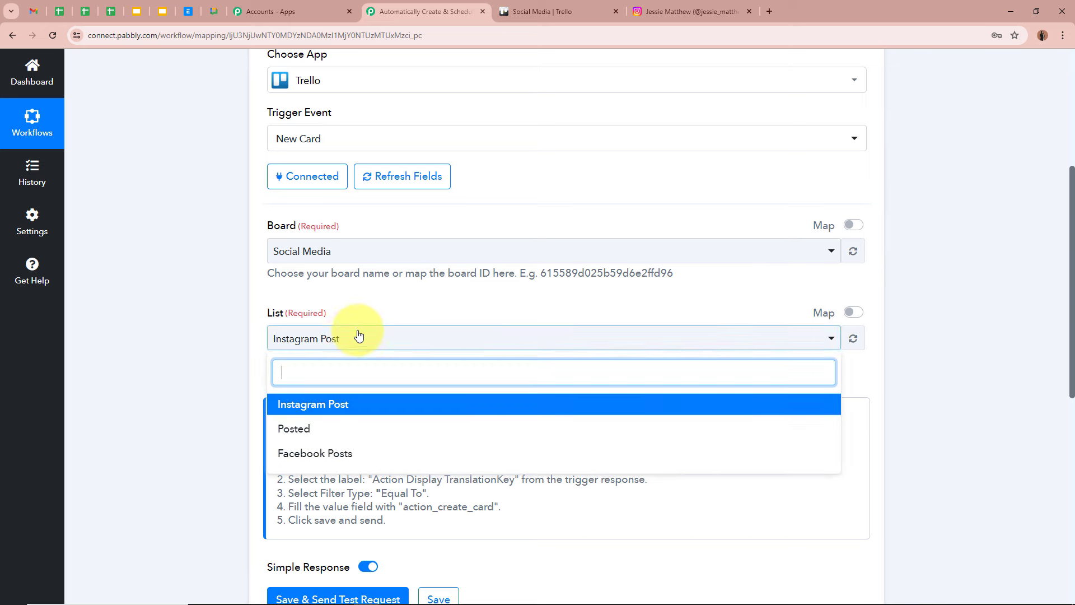
{"action": "left_click", "coordinate": [345, 409]}
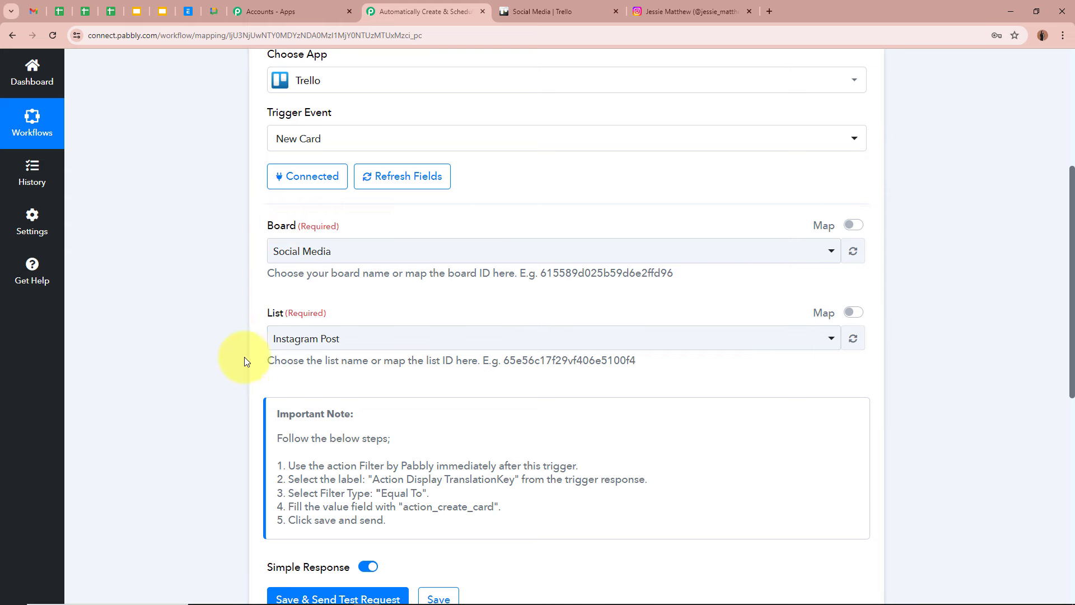
Save the Trello trigger with Simple Response on and send a test request.
{"action": "scroll", "coordinate": [168, 470], "scroll_direction": "down", "scroll_amount": 2}
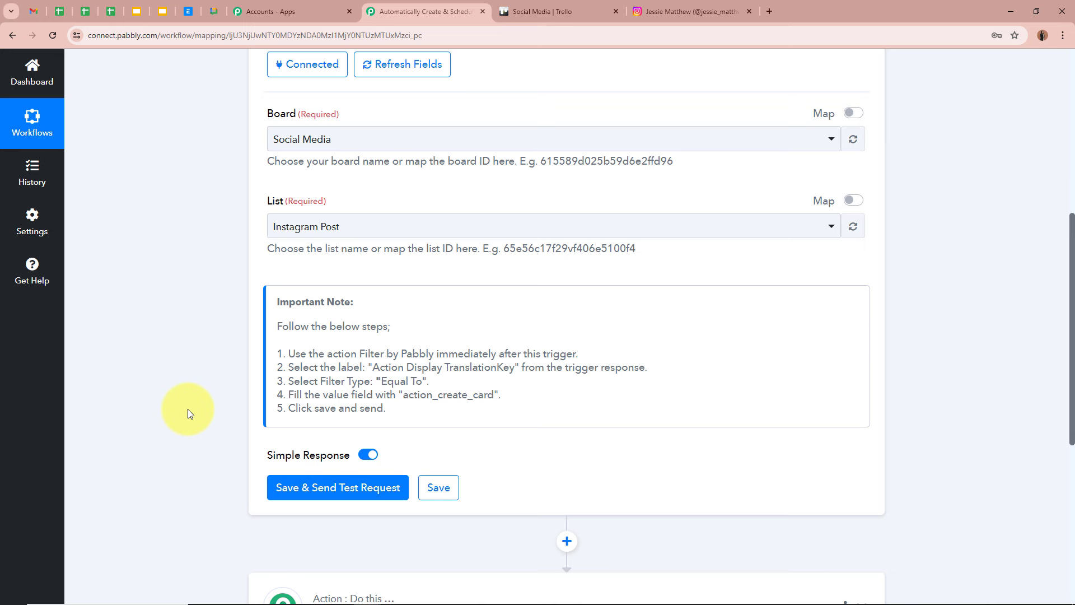
{"action": "scroll", "coordinate": [409, 224], "scroll_direction": "up", "scroll_amount": 1}
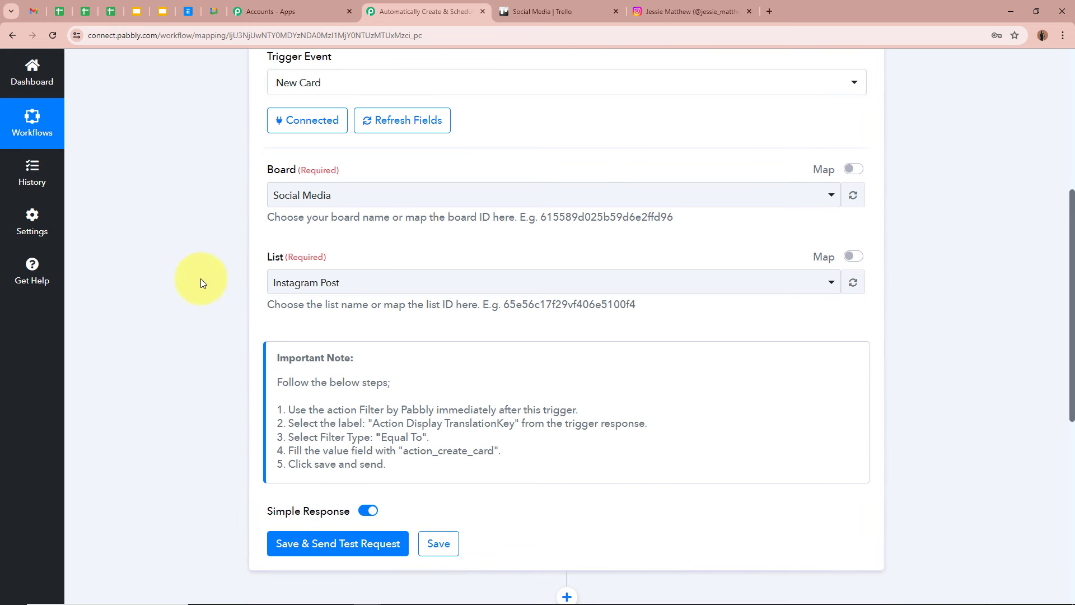
{"action": "scroll", "coordinate": [201, 278], "scroll_direction": "down", "scroll_amount": 3}
{"action": "left_click", "coordinate": [356, 375]}
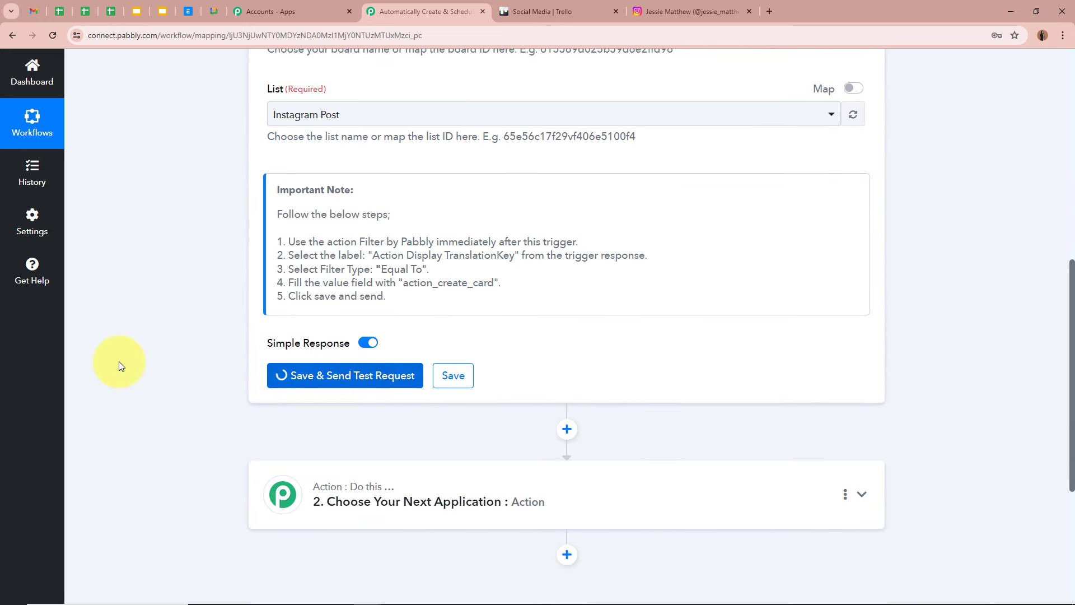
Review the test request status and trigger setup alongside the Instagram Post list on the Trello board.
{"action": "scroll", "coordinate": [119, 361], "scroll_direction": "down", "scroll_amount": 2}
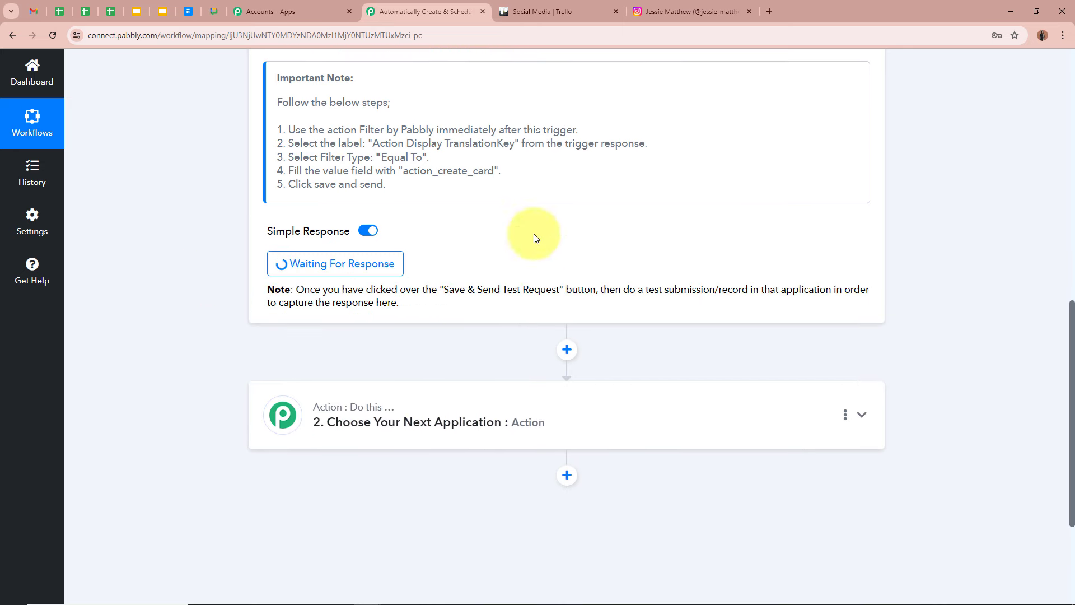
{"action": "scroll", "coordinate": [193, 255], "scroll_direction": "up", "scroll_amount": 1}
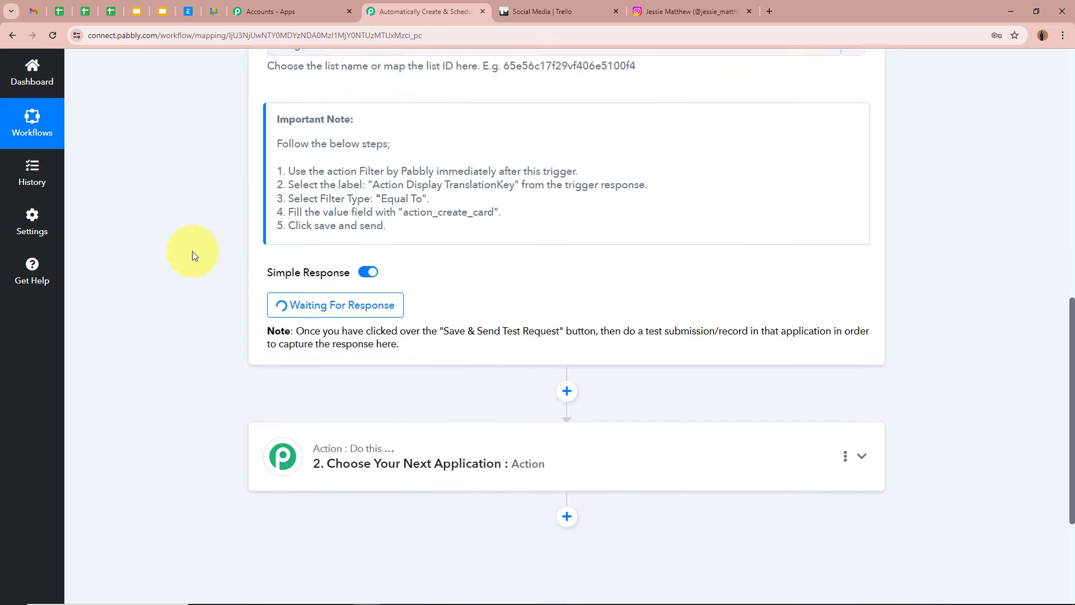
{"action": "scroll", "coordinate": [193, 256], "scroll_direction": "up", "scroll_amount": 10}
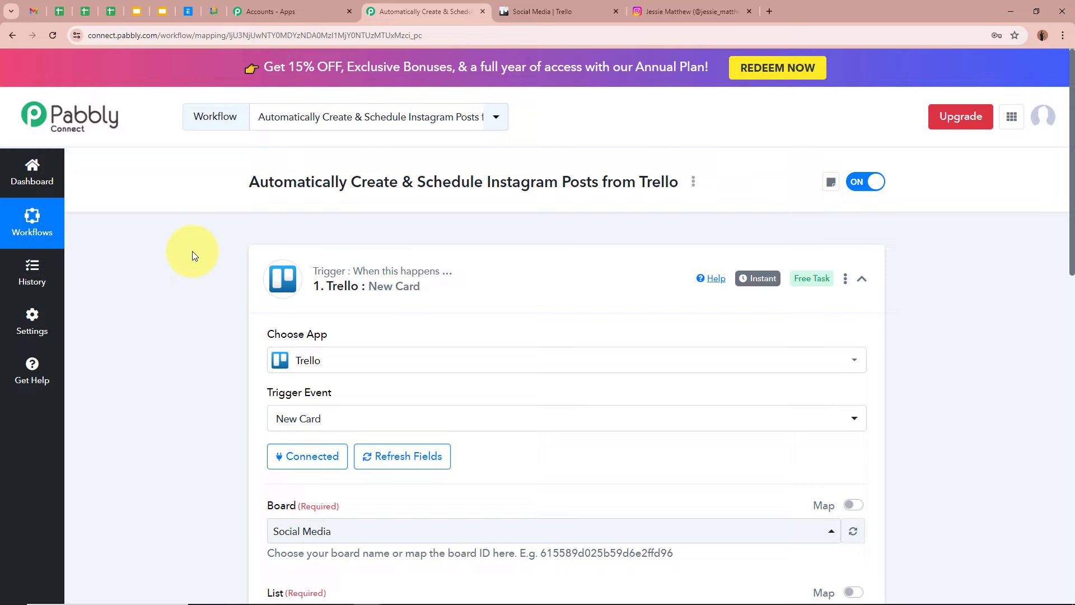
{"action": "left_click", "coordinate": [555, 11]}
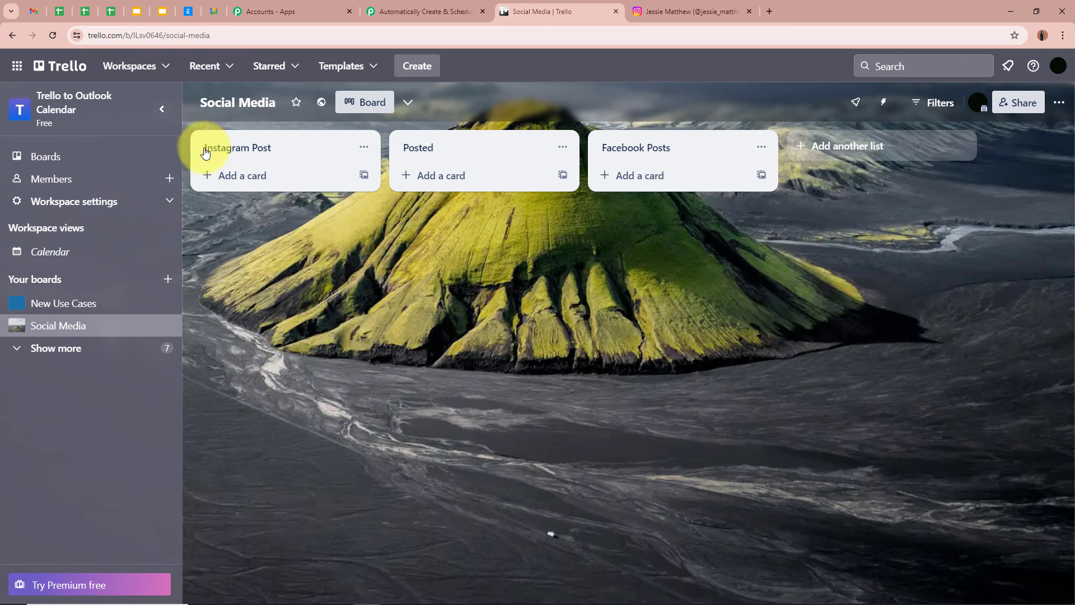
{"action": "left_click", "coordinate": [437, 11]}
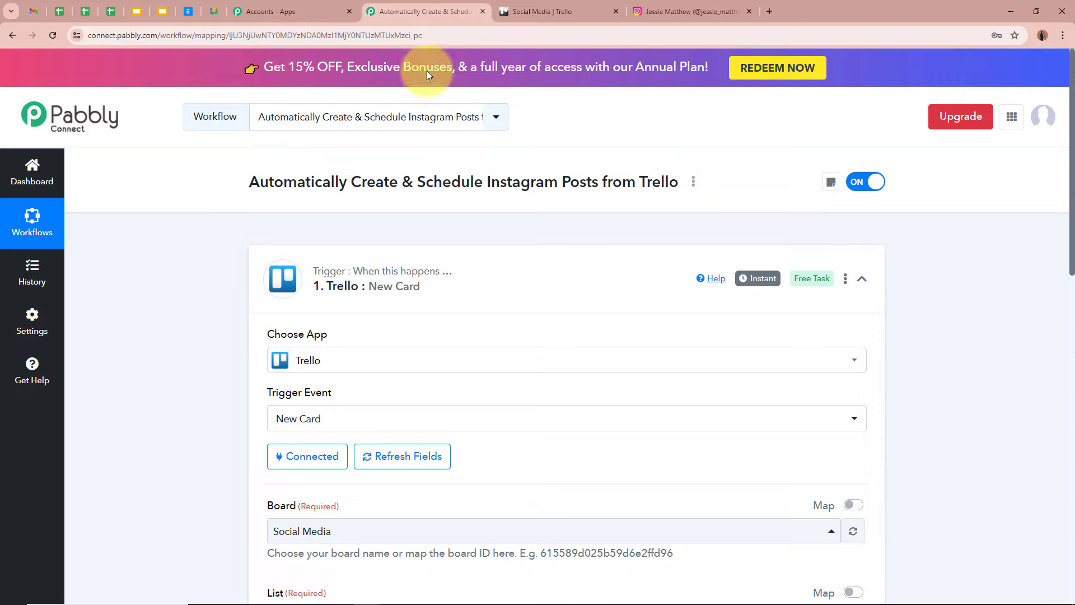
{"action": "scroll", "coordinate": [216, 426], "scroll_direction": "down", "scroll_amount": 11}
{"action": "scroll", "coordinate": [217, 426], "scroll_direction": "up", "scroll_amount": 11}
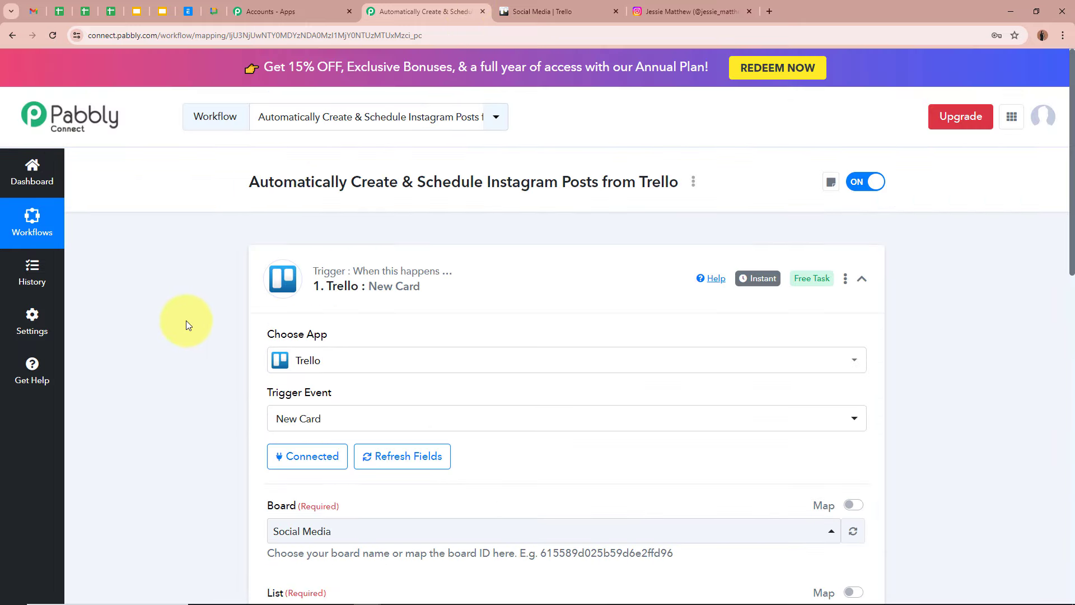
Add a card named "New Post" to the Instagram Post list on Trello's Social Media board.
{"action": "left_click", "coordinate": [541, 11]}
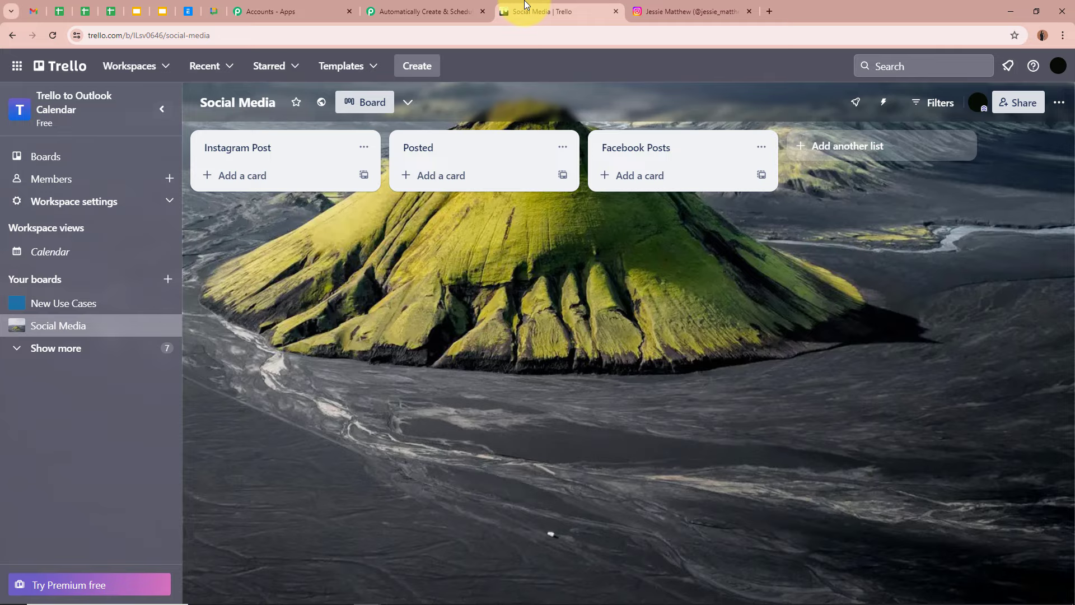
{"action": "left_click", "coordinate": [252, 182]}
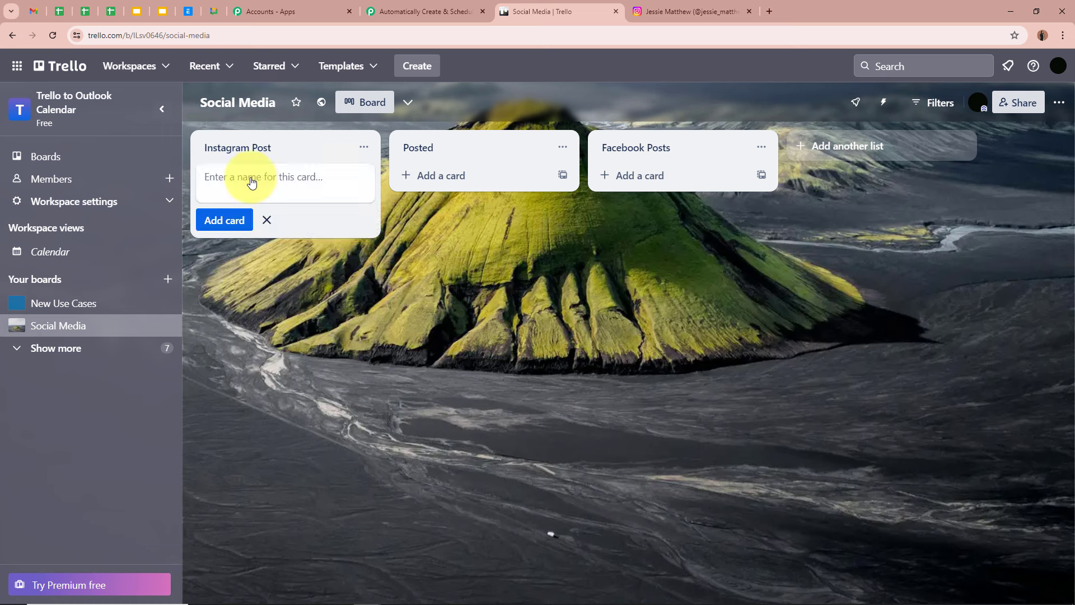
{"action": "type", "text": "New Post"}
{"action": "left_click", "coordinate": [215, 220]}
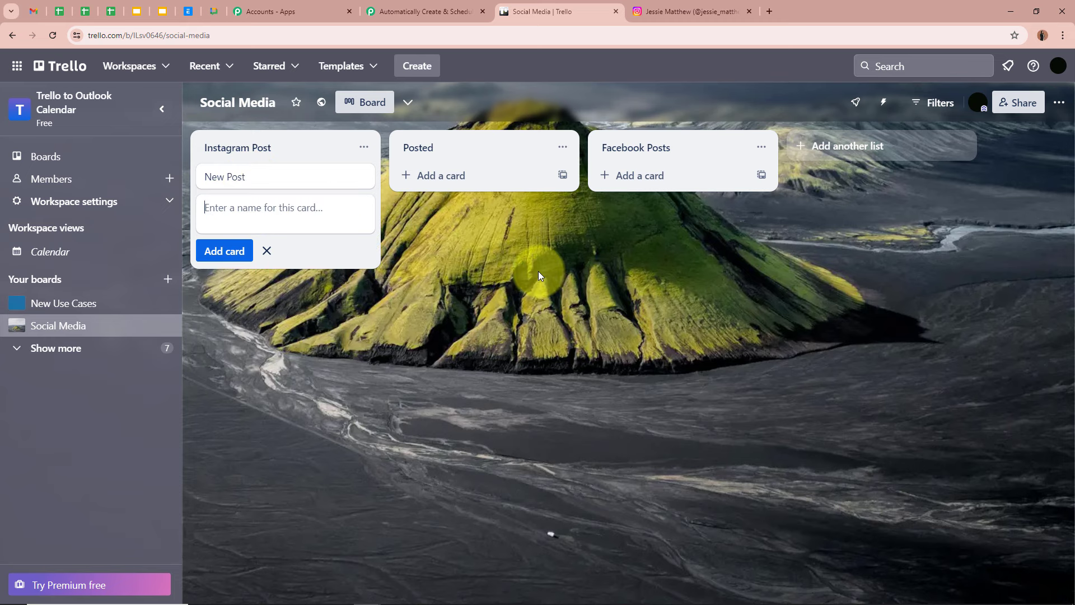
Open the New Post card in Trello and compare its title with the response captured by the trigger in Pabbly Connect.
{"action": "left_click", "coordinate": [252, 177]}
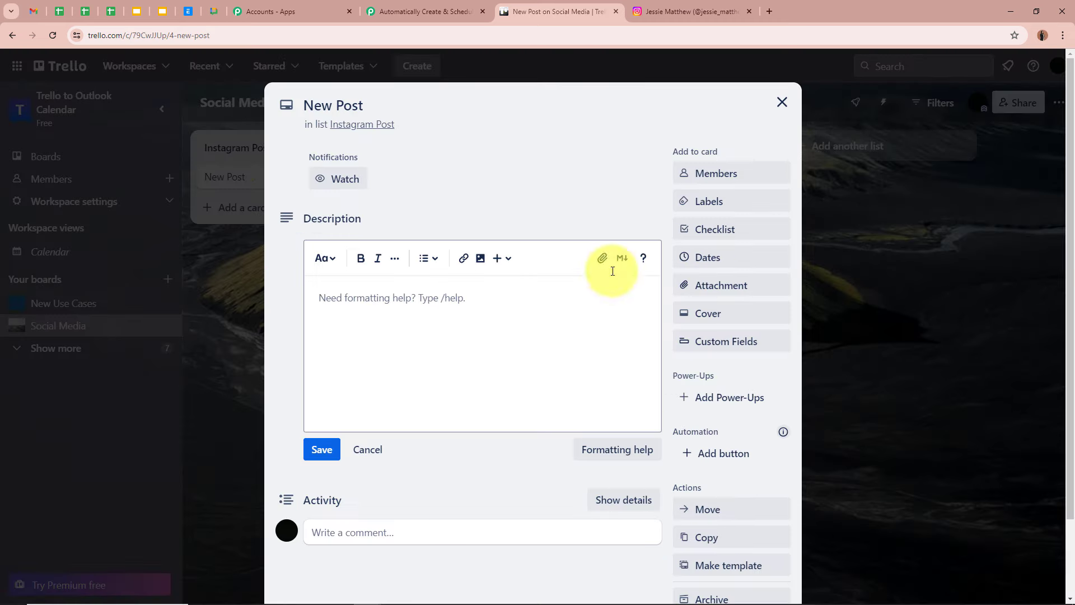
{"action": "left_click", "coordinate": [364, 112]}
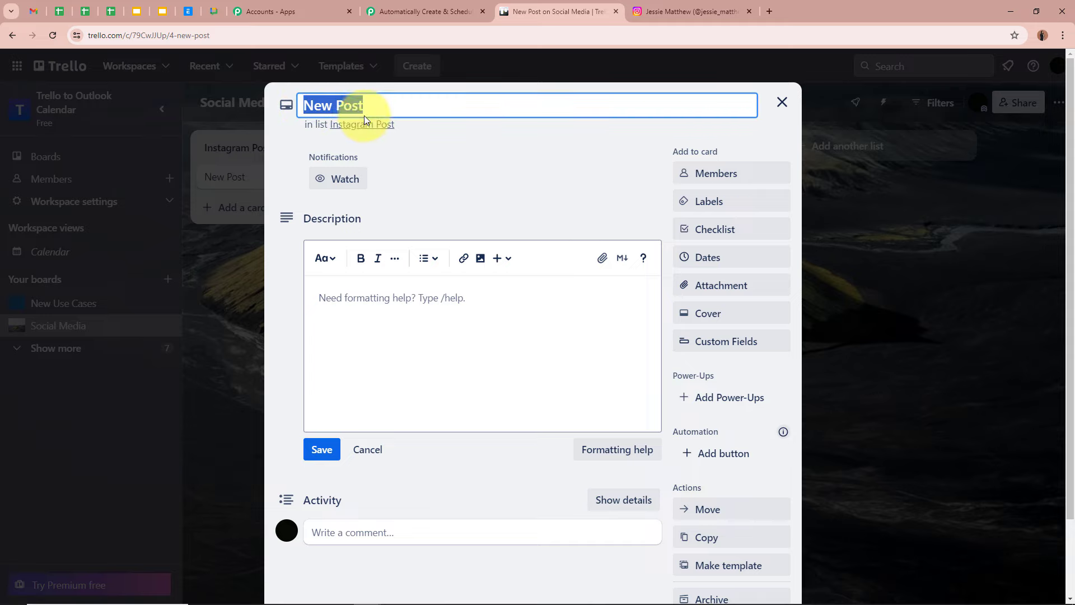
{"action": "left_click", "coordinate": [420, 11]}
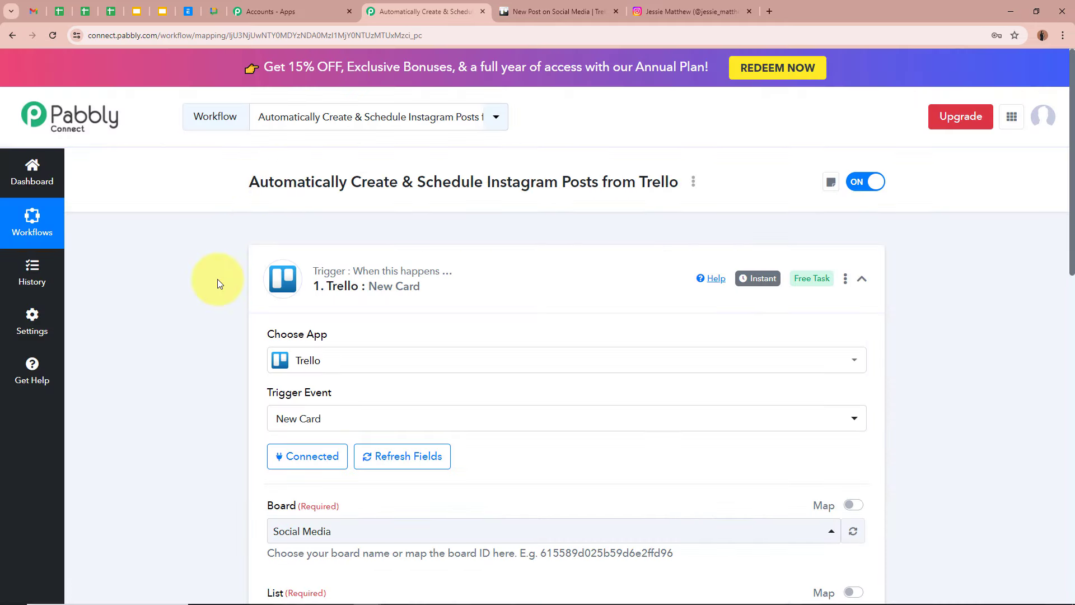
{"action": "scroll", "coordinate": [215, 274], "scroll_direction": "down", "scroll_amount": 3}
{"action": "scroll", "coordinate": [213, 268], "scroll_direction": "down", "scroll_amount": 8}
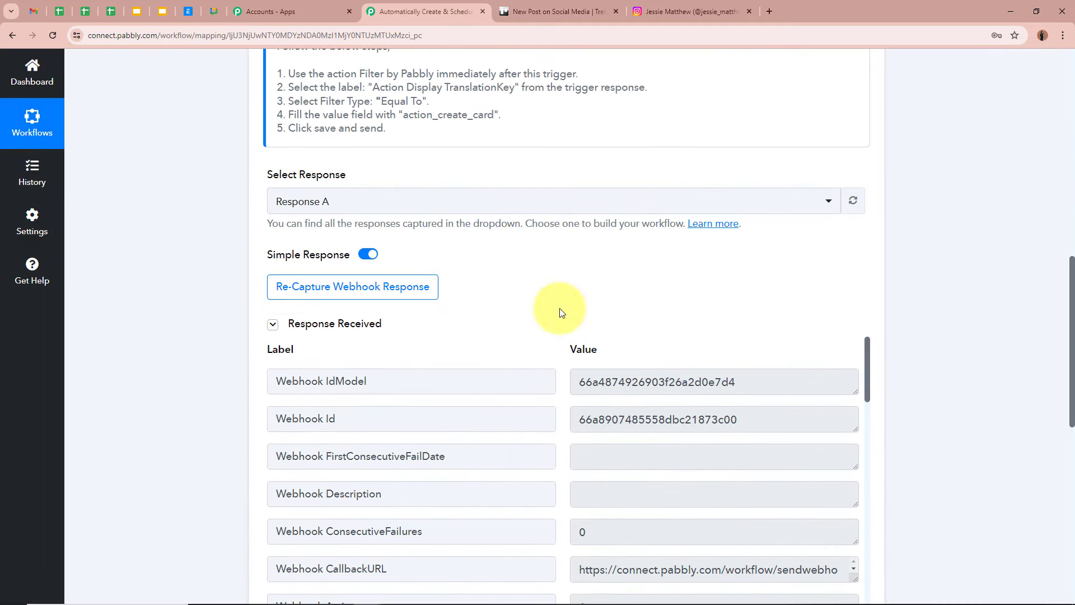
{"action": "scroll", "coordinate": [393, 291], "scroll_direction": "down", "scroll_amount": 4}
{"action": "scroll", "coordinate": [215, 276], "scroll_direction": "down", "scroll_amount": 1}
{"action": "left_click", "coordinate": [563, 13]}
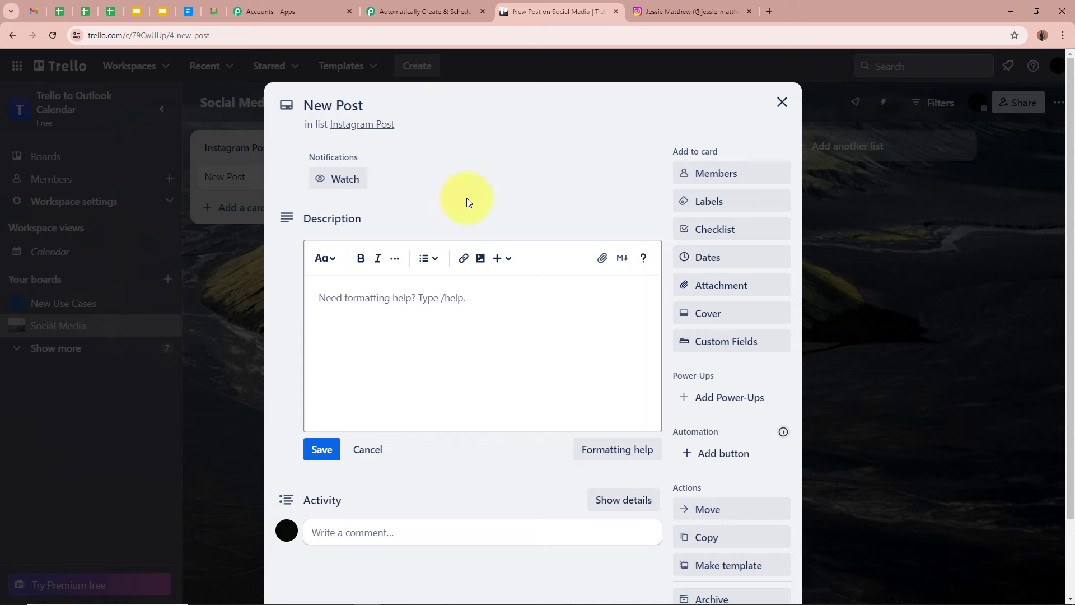
{"action": "left_click", "coordinate": [444, 6]}
{"action": "scroll", "coordinate": [288, 240], "scroll_direction": "down", "scroll_amount": 1}
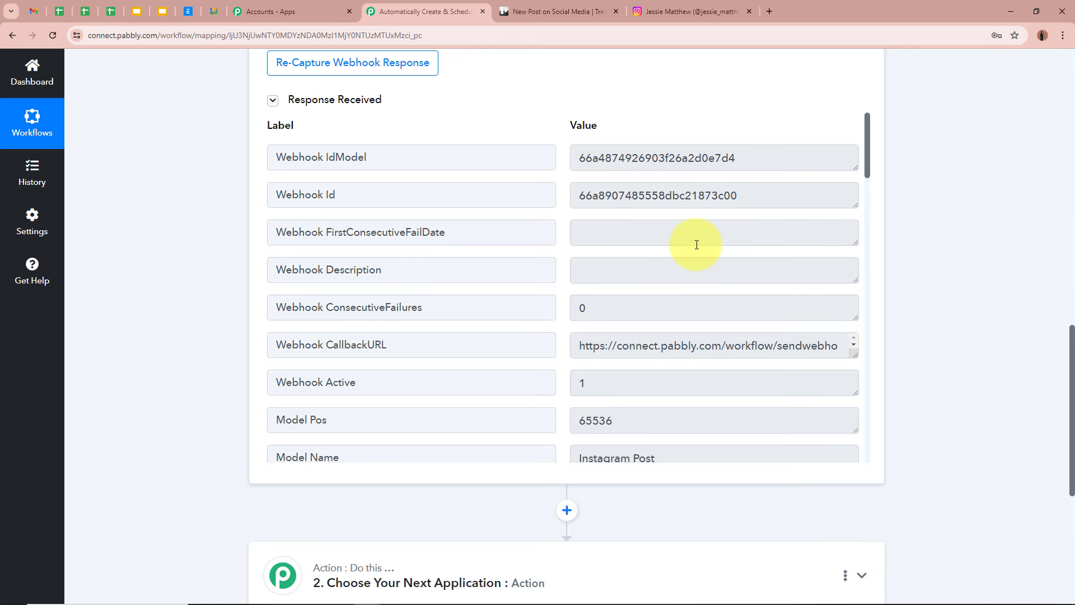
{"action": "left_click", "coordinate": [521, 11]}
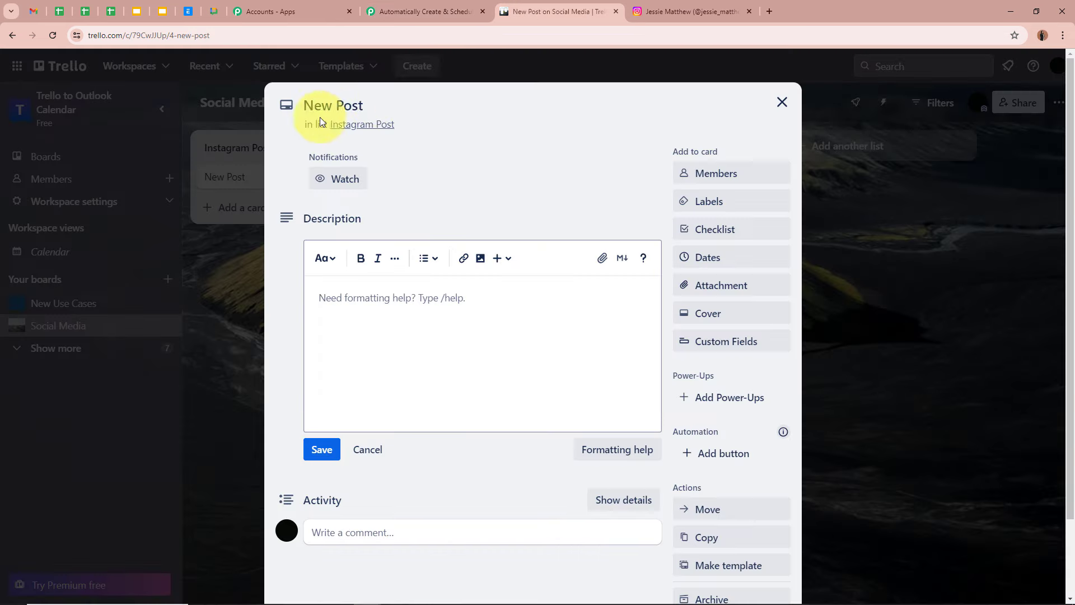
{"action": "left_click", "coordinate": [403, 7]}
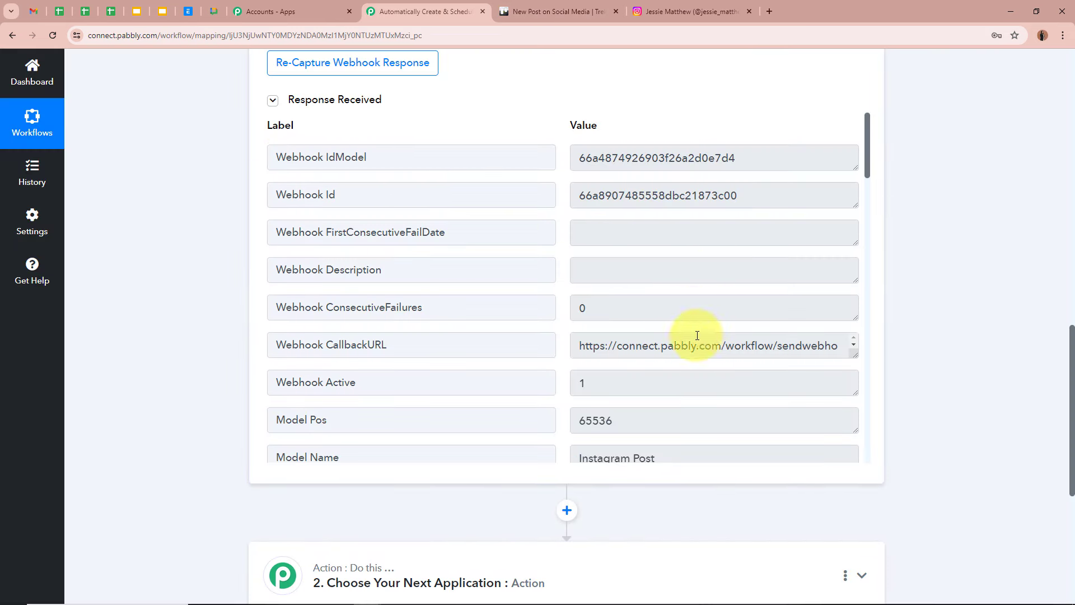
Look through the trigger's received response for the card text, list name and card name fields.
{"action": "scroll", "coordinate": [697, 334], "scroll_direction": "down", "scroll_amount": 2}
{"action": "scroll", "coordinate": [789, 383], "scroll_direction": "down", "scroll_amount": 7}
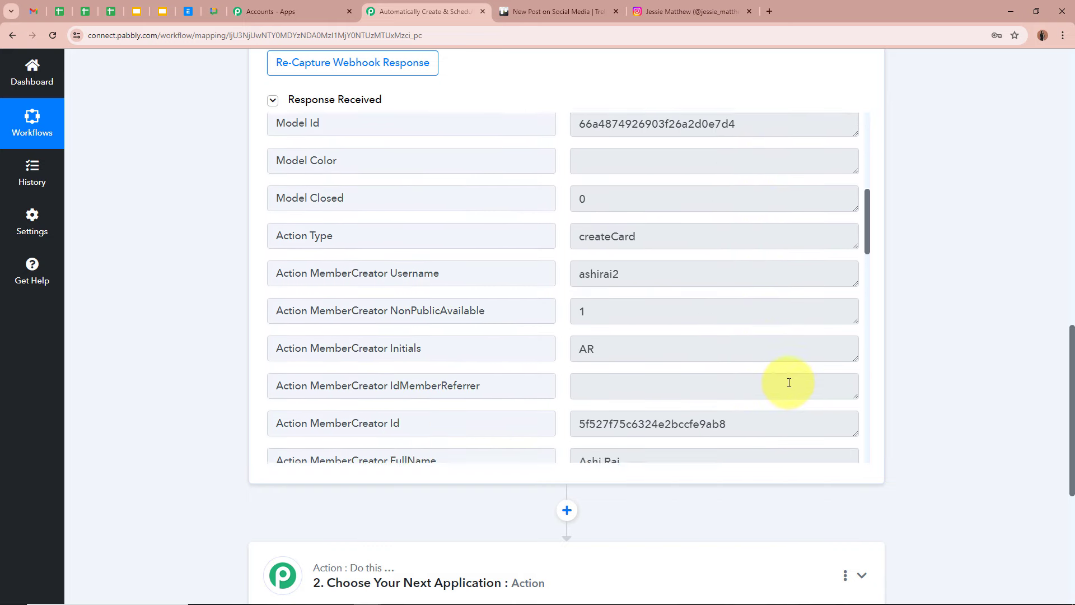
{"action": "scroll", "coordinate": [789, 382], "scroll_direction": "down", "scroll_amount": 10}
{"action": "left_click_drag", "start_coordinate": [629, 183], "coordinate": [557, 183]}
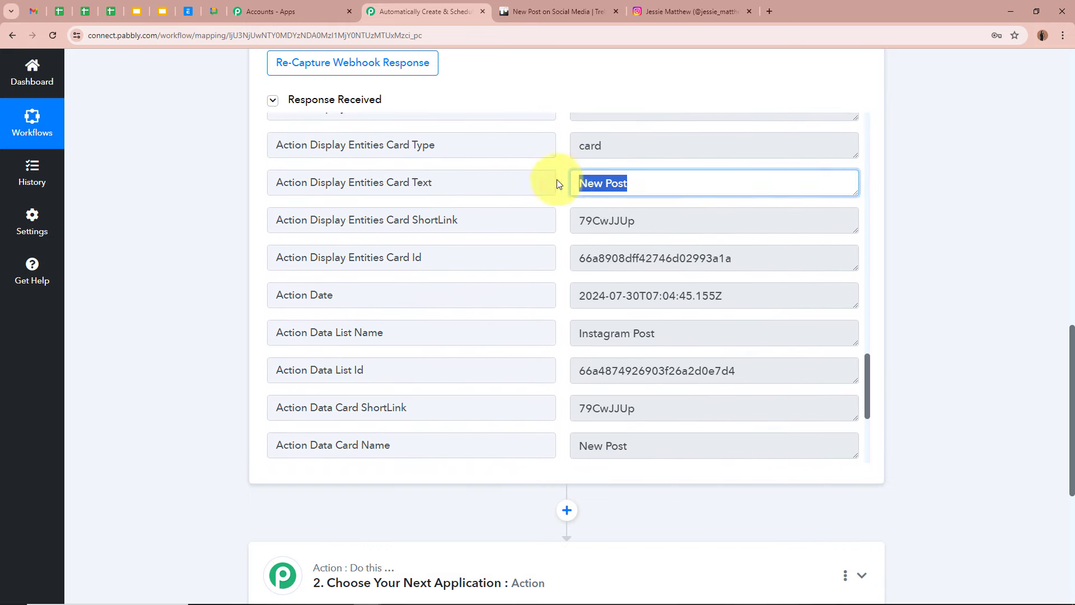
{"action": "scroll", "coordinate": [788, 353], "scroll_direction": "down", "scroll_amount": 2}
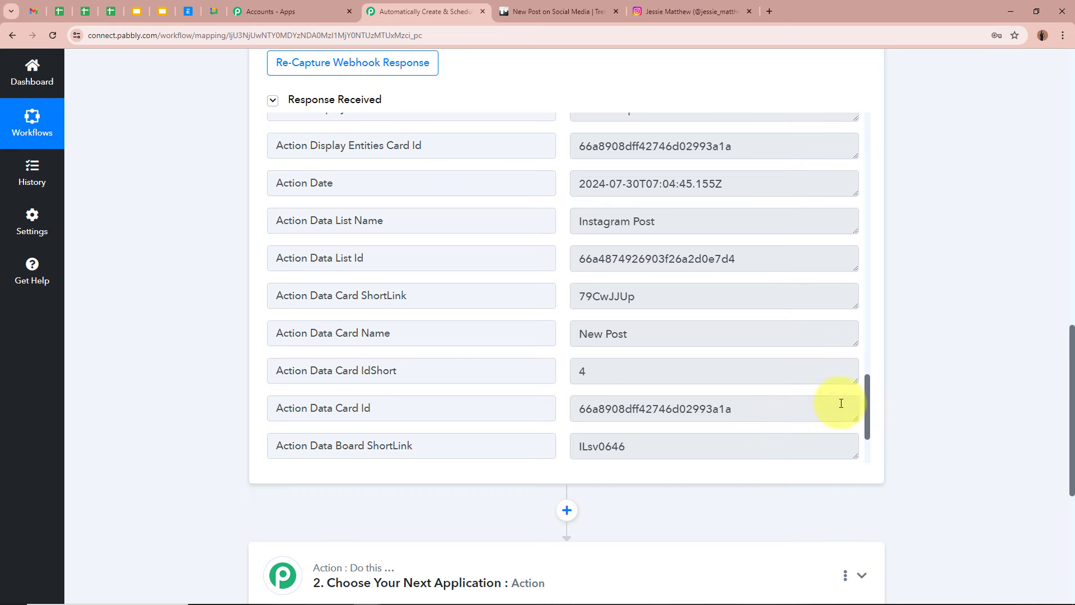
{"action": "left_click_drag", "start_coordinate": [866, 425], "coordinate": [859, 157]}
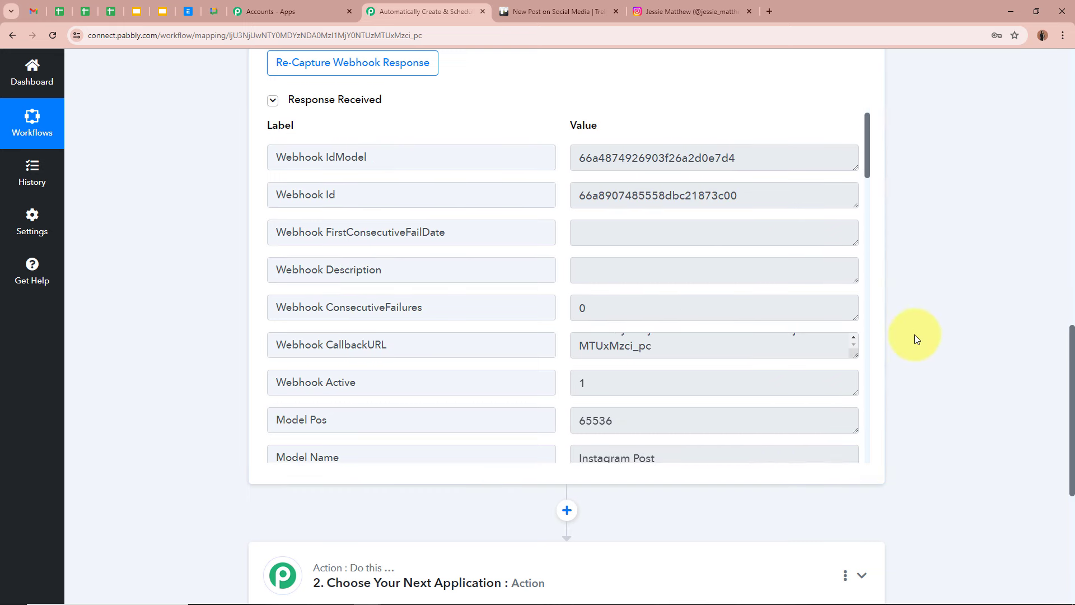
Review the Trello trigger's board, list and response settings, and collapse the trigger step.
{"action": "scroll", "coordinate": [915, 334], "scroll_direction": "up", "scroll_amount": 5}
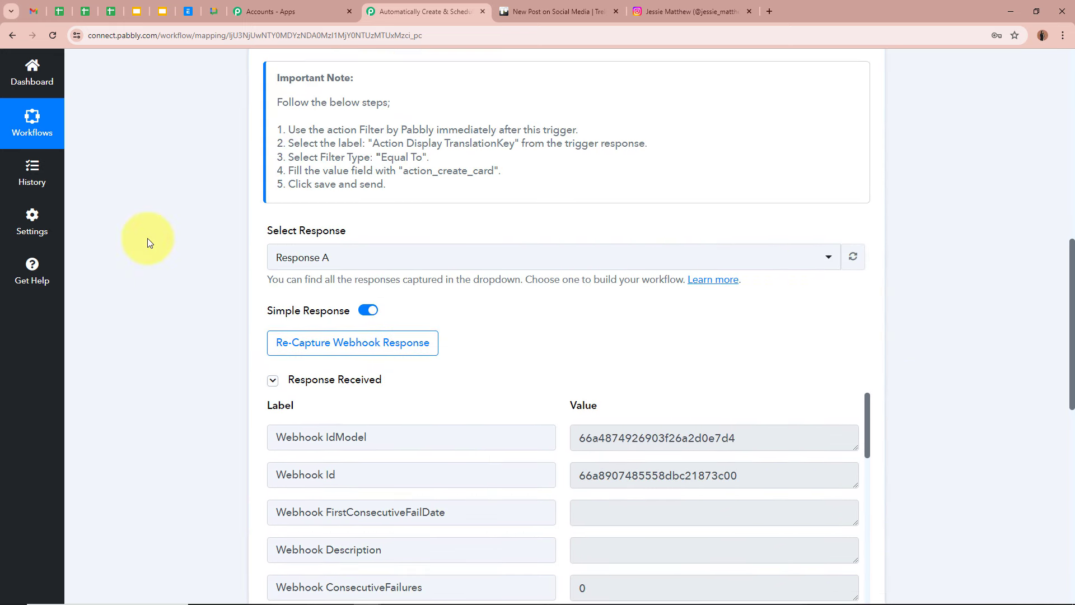
{"action": "scroll", "coordinate": [147, 243], "scroll_direction": "up", "scroll_amount": 5}
{"action": "scroll", "coordinate": [182, 277], "scroll_direction": "down", "scroll_amount": 7}
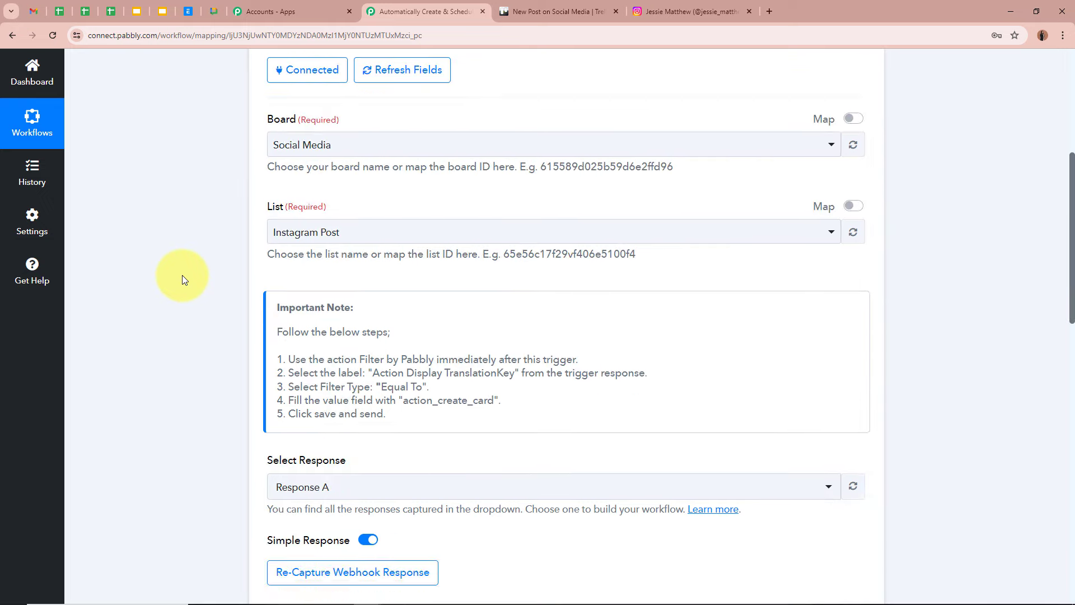
{"action": "scroll", "coordinate": [956, 391], "scroll_direction": "up", "scroll_amount": 4}
{"action": "scroll", "coordinate": [956, 391], "scroll_direction": "down", "scroll_amount": 4}
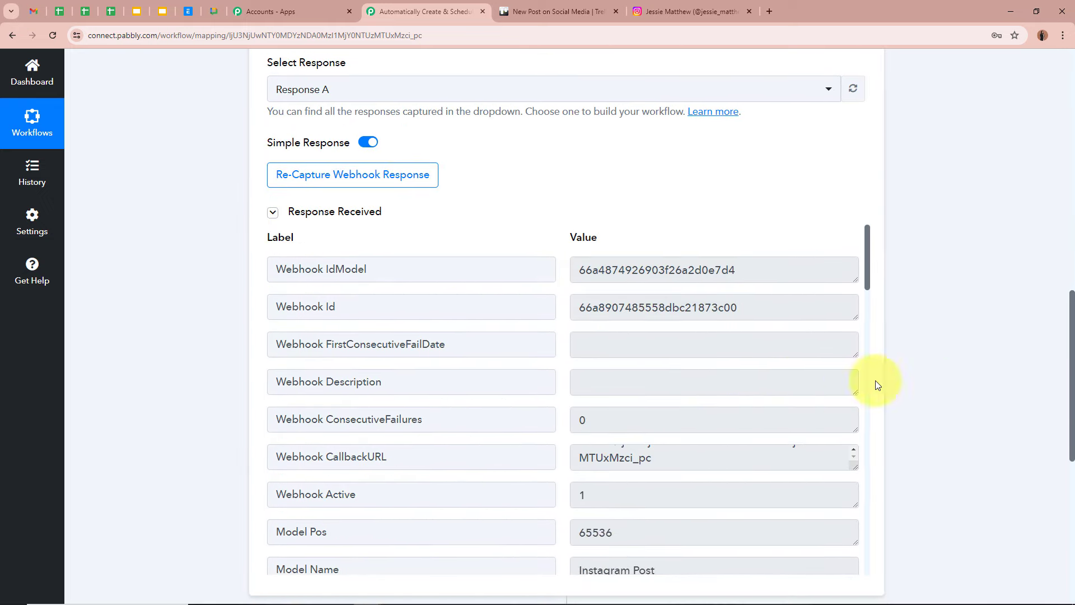
{"action": "scroll", "coordinate": [1013, 359], "scroll_direction": "up", "scroll_amount": 1}
{"action": "scroll", "coordinate": [992, 358], "scroll_direction": "up", "scroll_amount": 12}
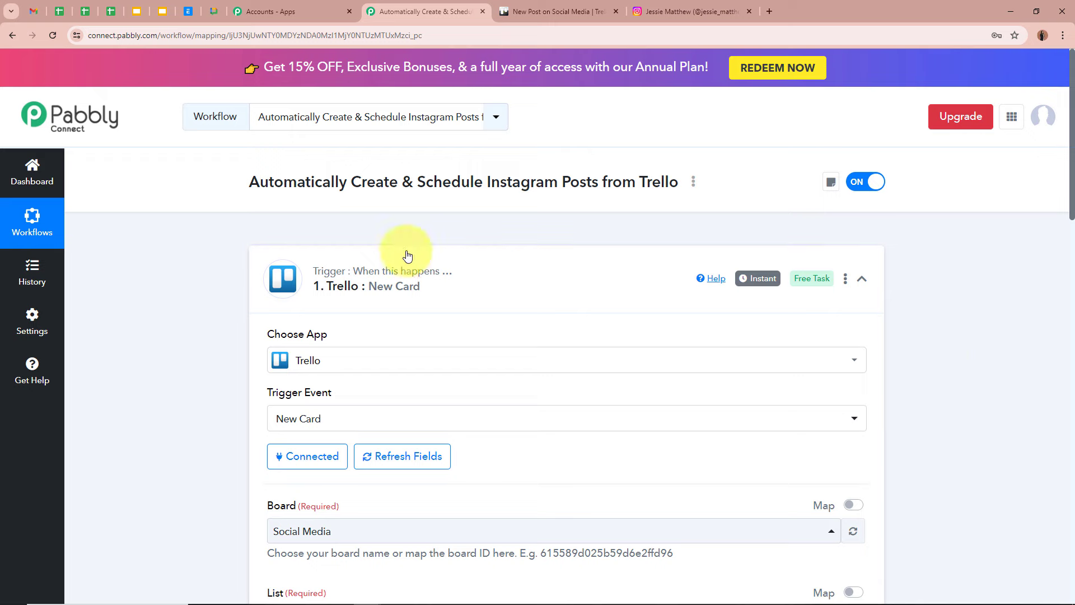
{"action": "left_click", "coordinate": [512, 283]}
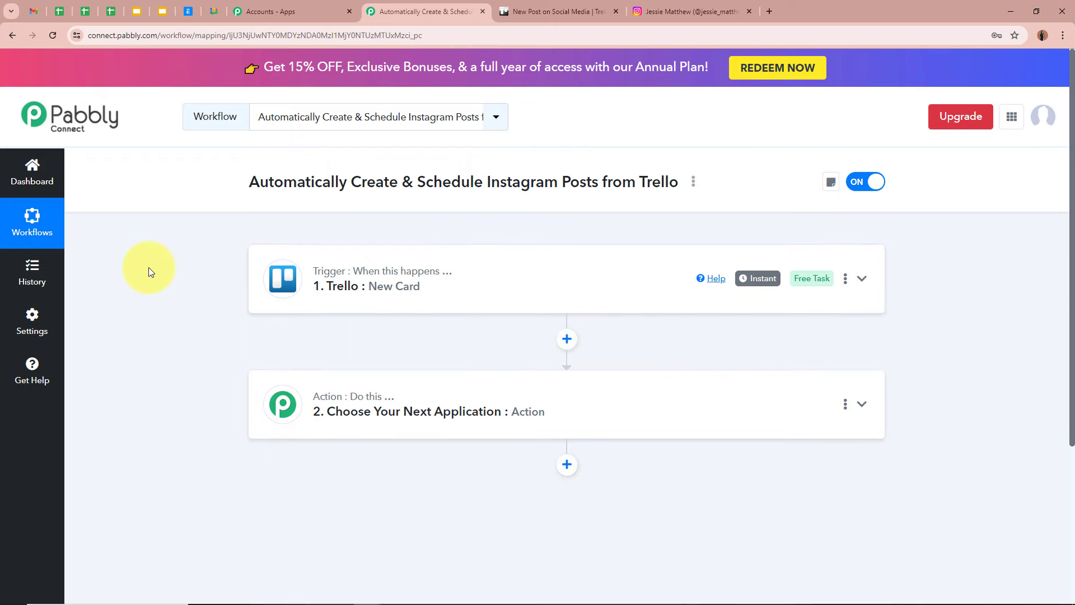
Switch to Trello and examine the New Post card's description and attachment options alongside the workflow in Pabbly Connect.
{"action": "left_click", "coordinate": [575, 7]}
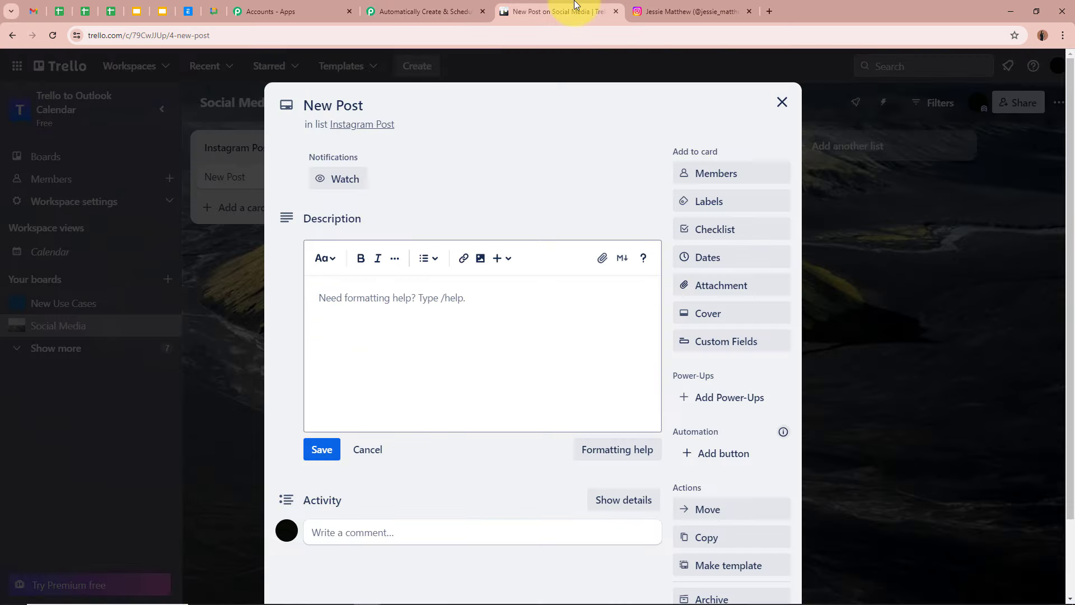
{"action": "left_click", "coordinate": [781, 102]}
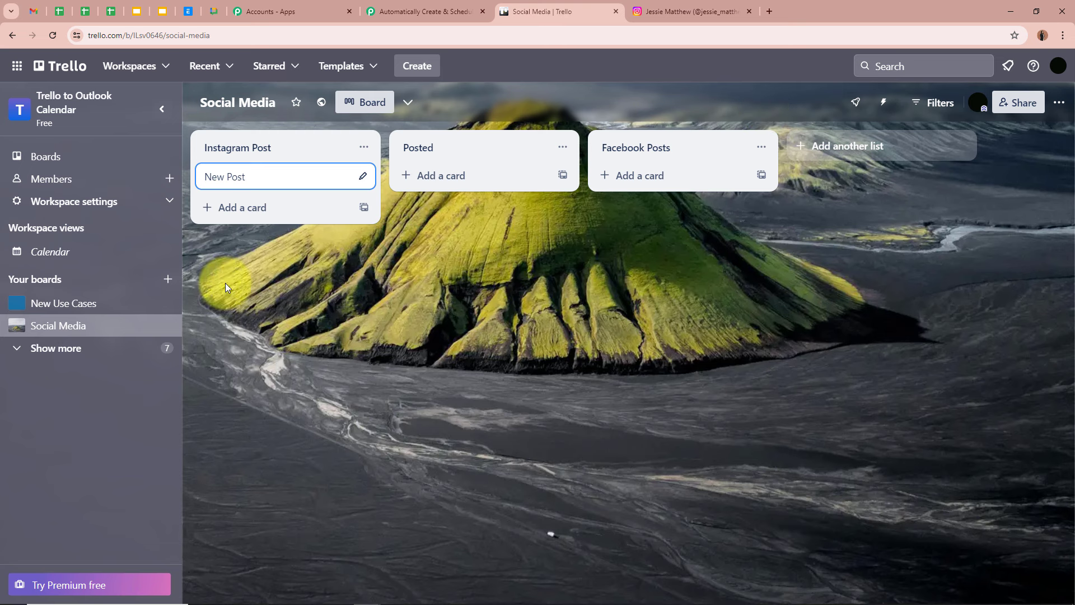
{"action": "left_click", "coordinate": [445, 11]}
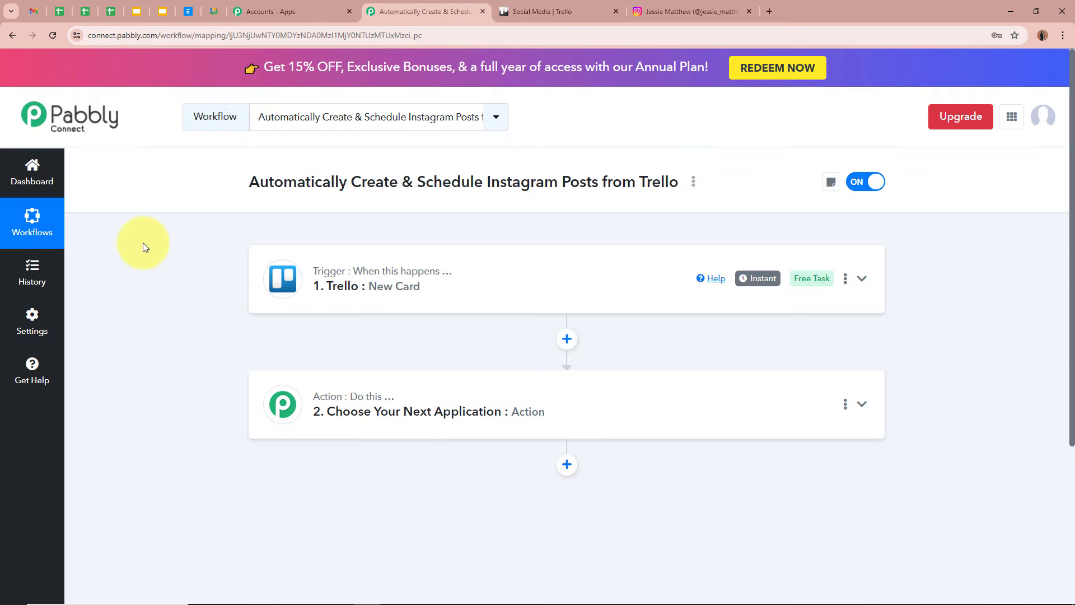
{"action": "left_click", "coordinate": [561, 10]}
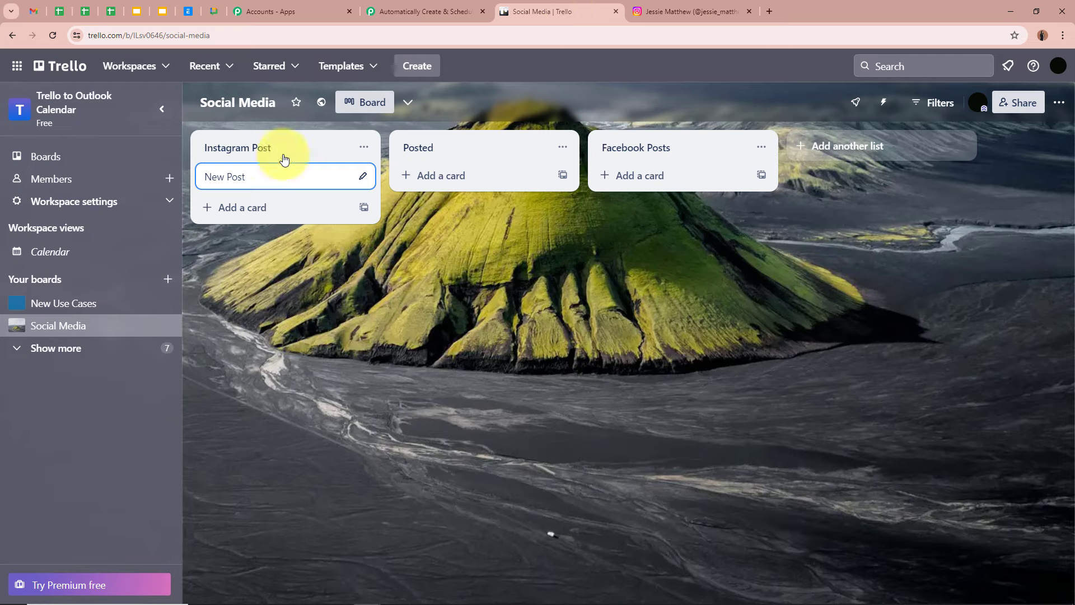
{"action": "left_click", "coordinate": [252, 177]}
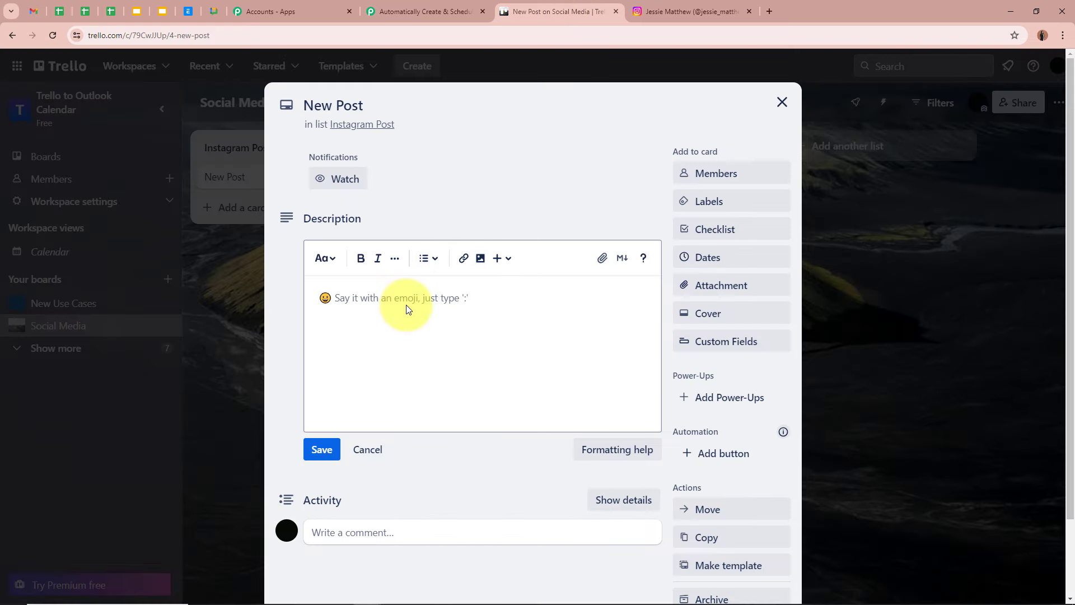
{"action": "left_click", "coordinate": [361, 299]}
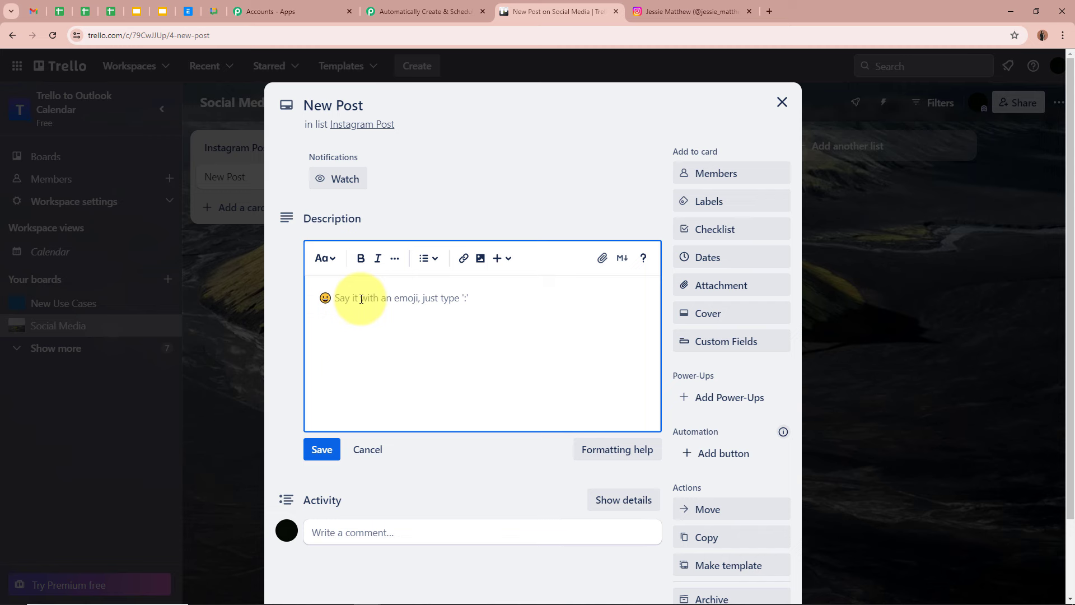
{"action": "left_click", "coordinate": [444, 6]}
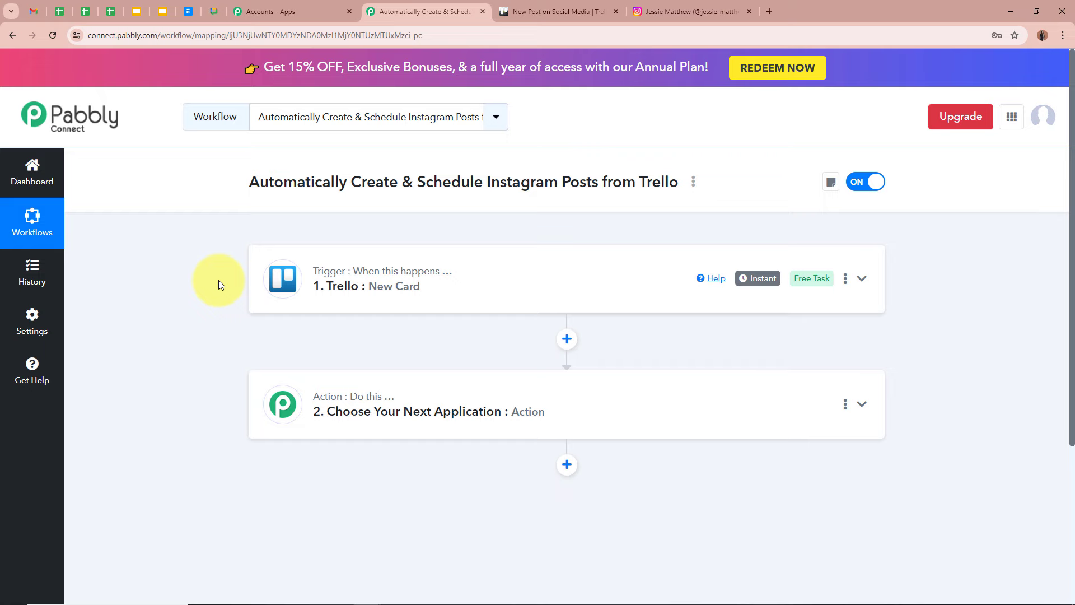
{"action": "left_click", "coordinate": [583, 11]}
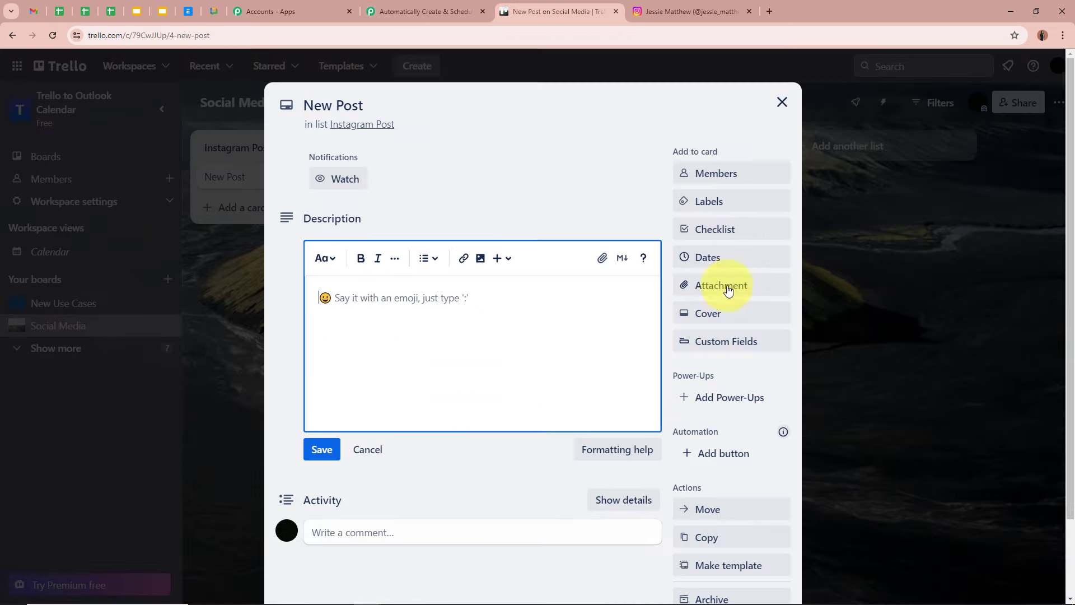
Switch to Pabbly Connect, set the action step to Delay (Pabbly) with the Add Time Delay event, and connect it.
{"action": "left_click", "coordinate": [461, 6]}
{"action": "scroll", "coordinate": [165, 291], "scroll_direction": "down", "scroll_amount": 2}
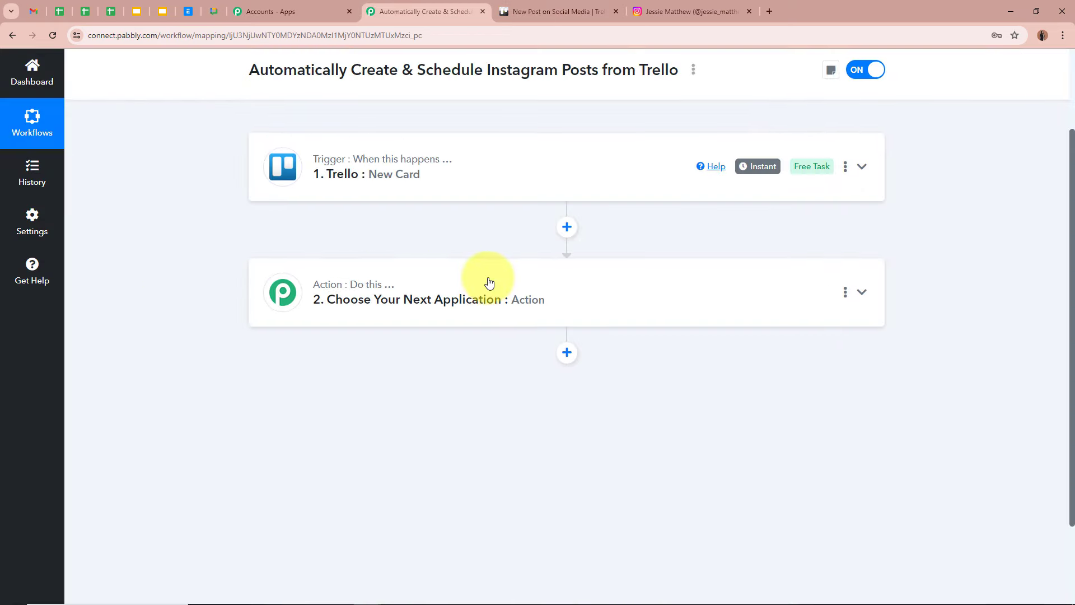
{"action": "left_click", "coordinate": [486, 283]}
{"action": "scroll", "coordinate": [53, 319], "scroll_direction": "down", "scroll_amount": 2}
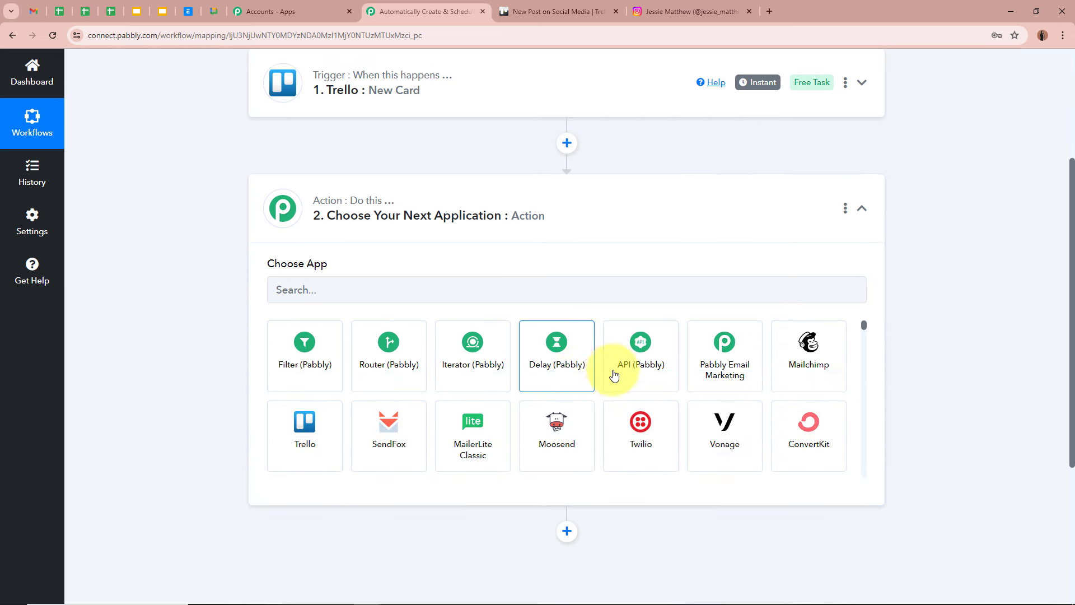
{"action": "left_click", "coordinate": [563, 367]}
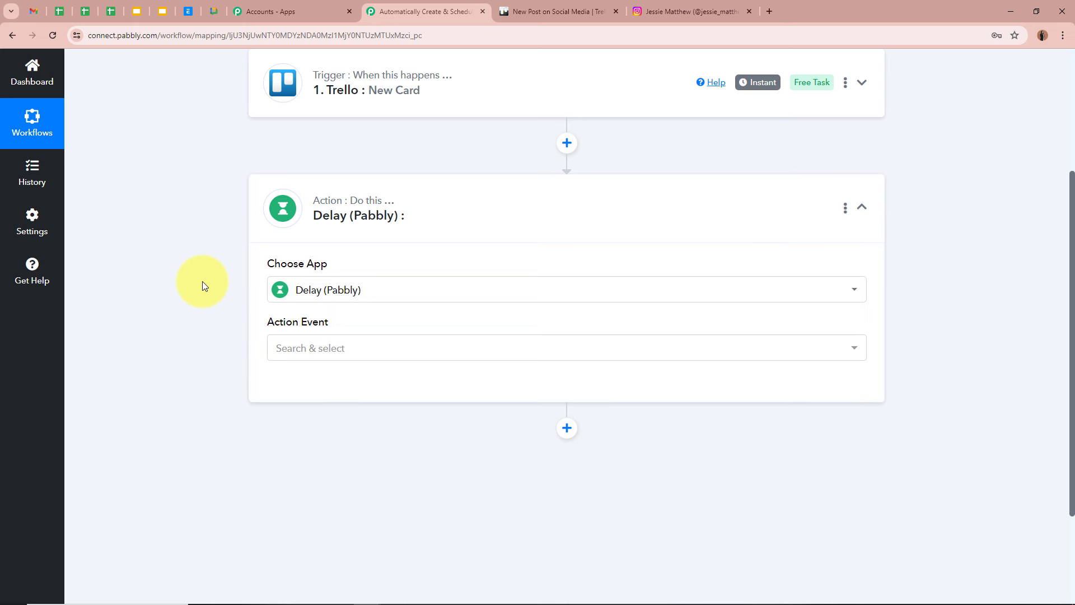
{"action": "scroll", "coordinate": [291, 286], "scroll_direction": "down", "scroll_amount": 1}
{"action": "left_click", "coordinate": [381, 348]}
{"action": "left_click", "coordinate": [352, 367]}
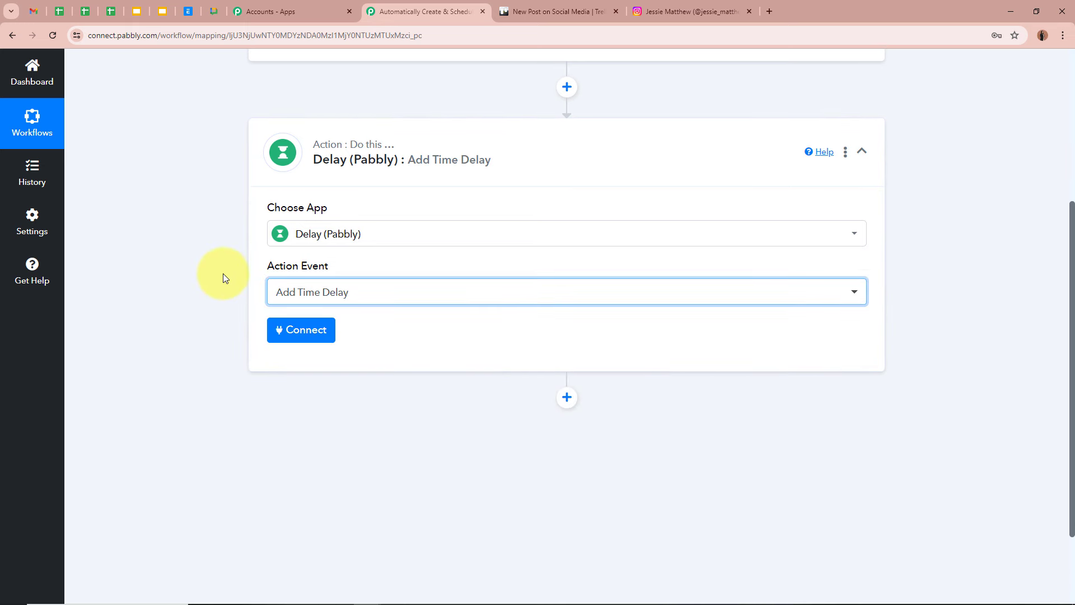
{"action": "left_click", "coordinate": [299, 334]}
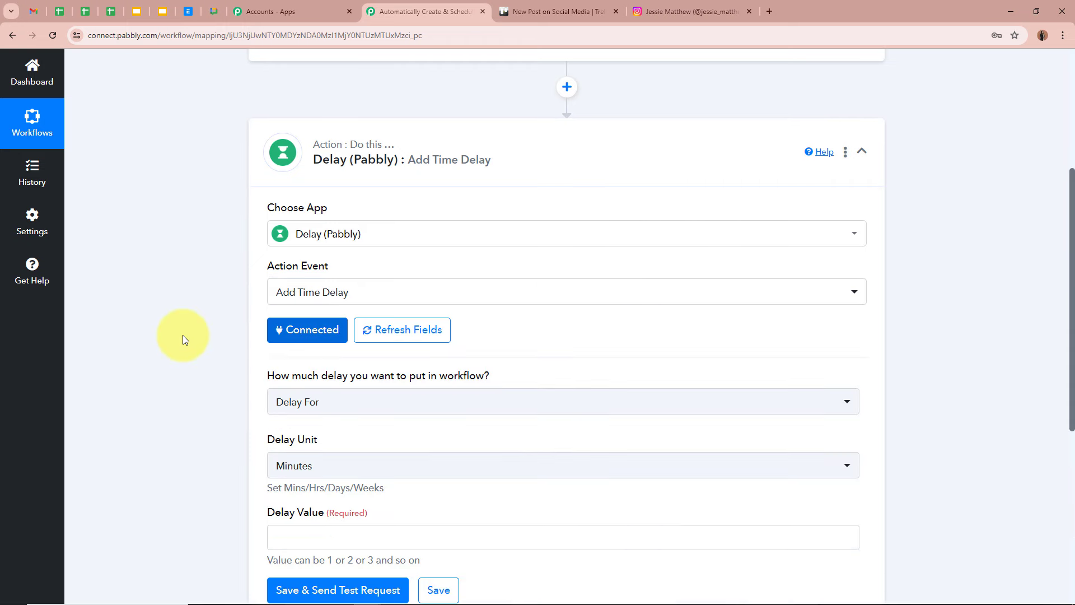
Configure the delay as Delay For with Minutes as the unit and a delay value of 5.
{"action": "scroll", "coordinate": [422, 220], "scroll_direction": "down", "scroll_amount": 3}
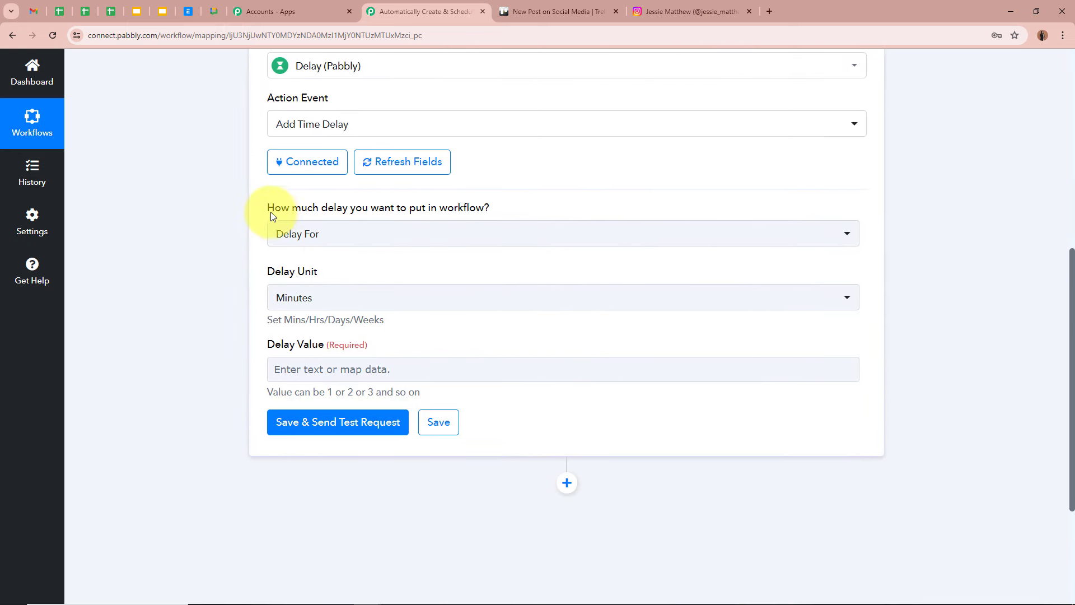
{"action": "left_click_drag", "start_coordinate": [271, 211], "coordinate": [509, 219]}
{"action": "left_click", "coordinate": [415, 242]}
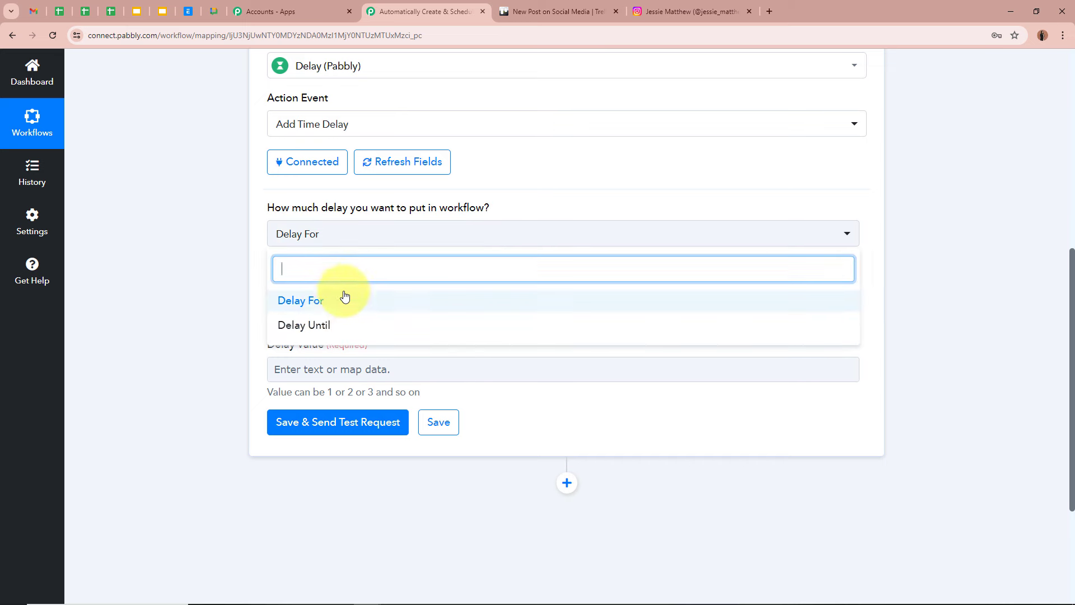
{"action": "left_click", "coordinate": [343, 299]}
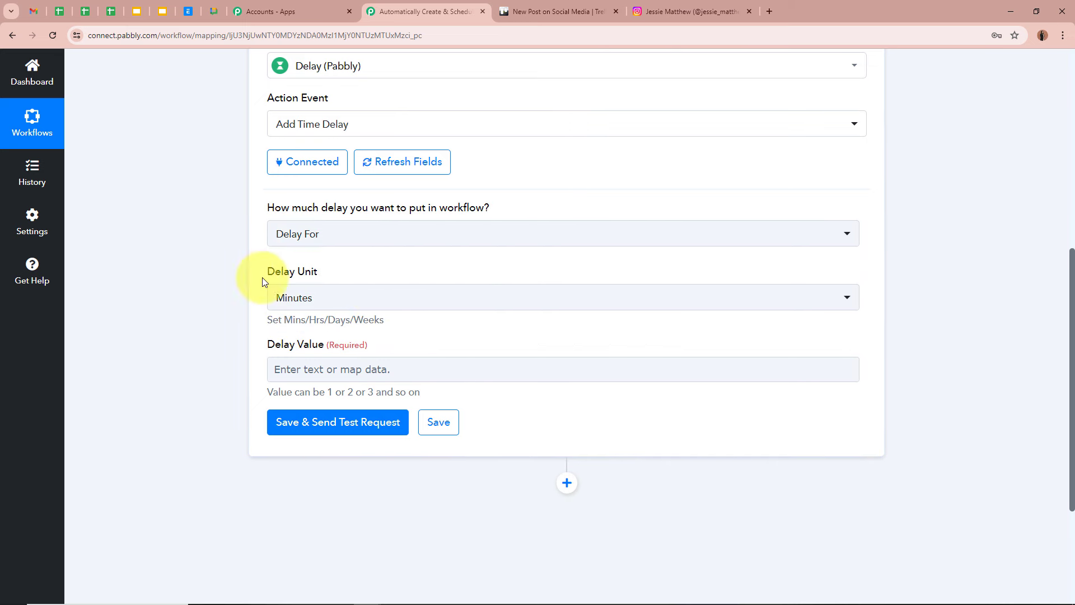
{"action": "left_click", "coordinate": [295, 306]}
{"action": "left_click", "coordinate": [305, 368]}
{"action": "left_click", "coordinate": [322, 368]}
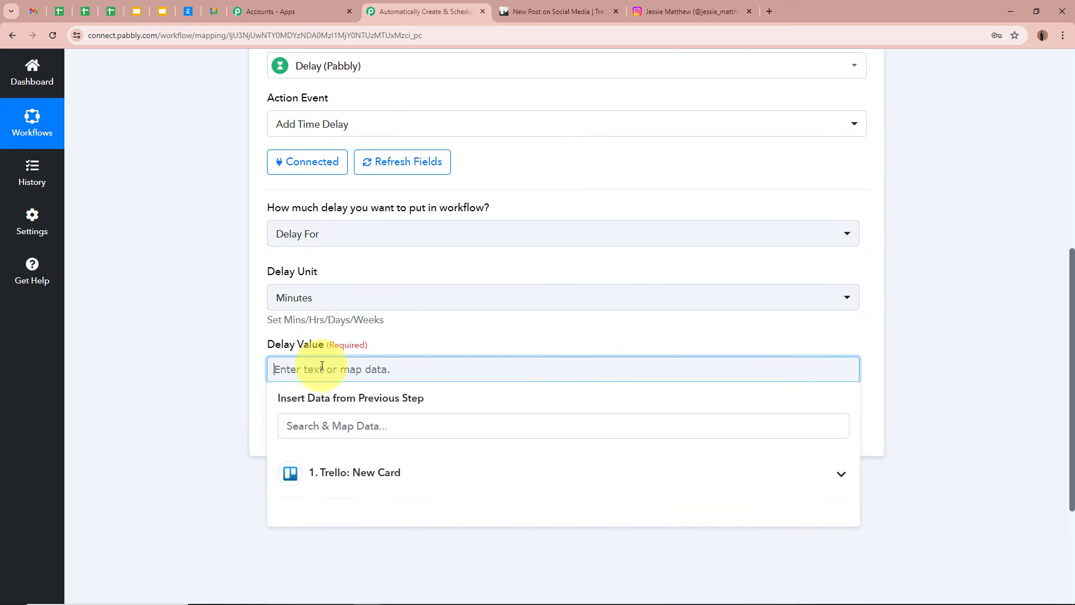
{"action": "type", "text": "5"}
{"action": "left_click", "coordinate": [231, 369]}
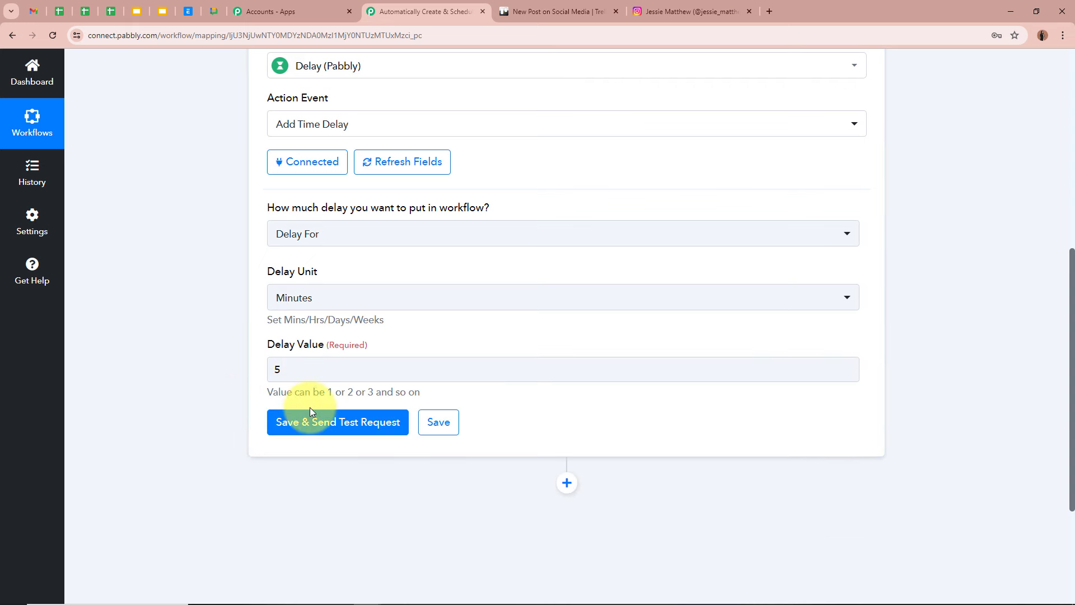
Save and test the five-minute delay step, check its response, and collapse the step.
{"action": "left_click", "coordinate": [309, 413]}
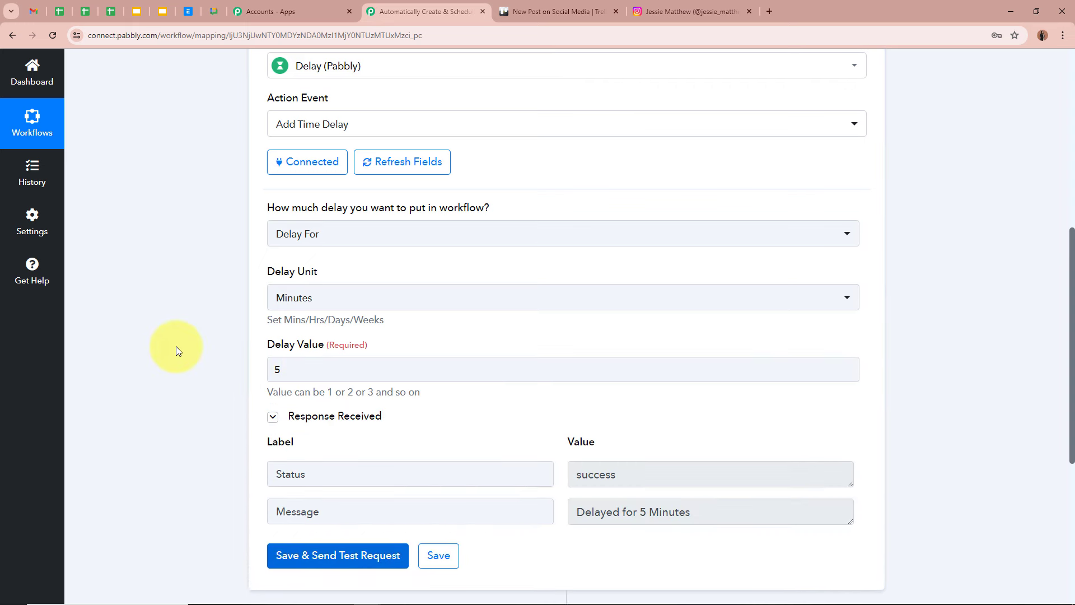
{"action": "scroll", "coordinate": [217, 435], "scroll_direction": "down", "scroll_amount": 3}
{"action": "left_click", "coordinate": [728, 350]}
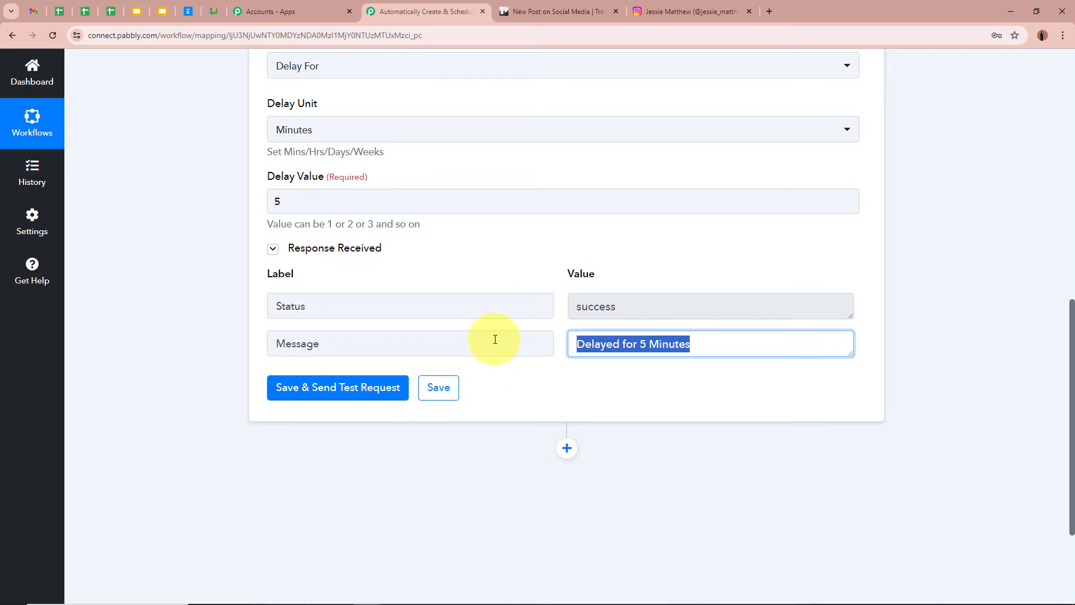
{"action": "left_click", "coordinate": [658, 307]}
{"action": "left_click", "coordinate": [891, 406]}
{"action": "scroll", "coordinate": [986, 394], "scroll_direction": "up", "scroll_amount": 10}
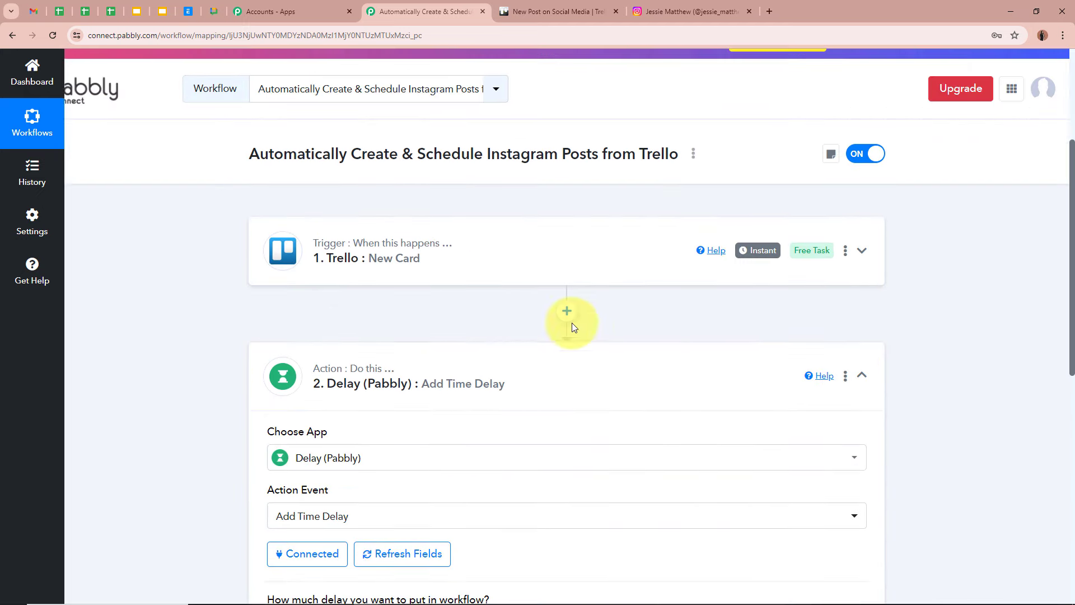
{"action": "left_click", "coordinate": [510, 369]}
{"action": "scroll", "coordinate": [143, 345], "scroll_direction": "up", "scroll_amount": 1}
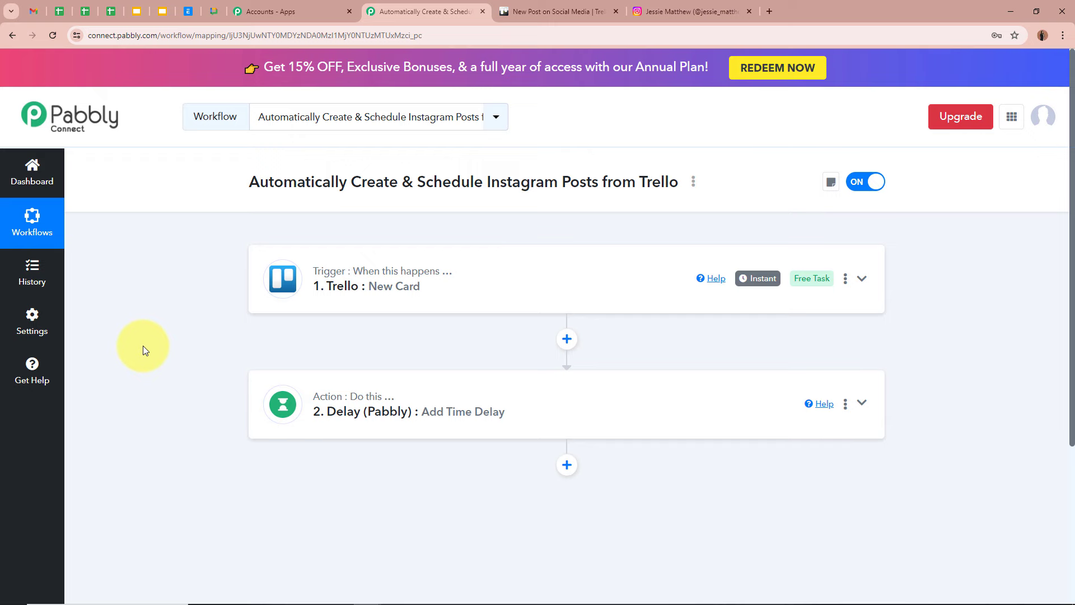
Switch to Trello and enter the card description 'New season, new styles! 💥 Check out our latest arrivals and refresh your wardrobe with these must-have pieces. #NewArrivals #FashionTrends'.
{"action": "left_click", "coordinate": [525, 6]}
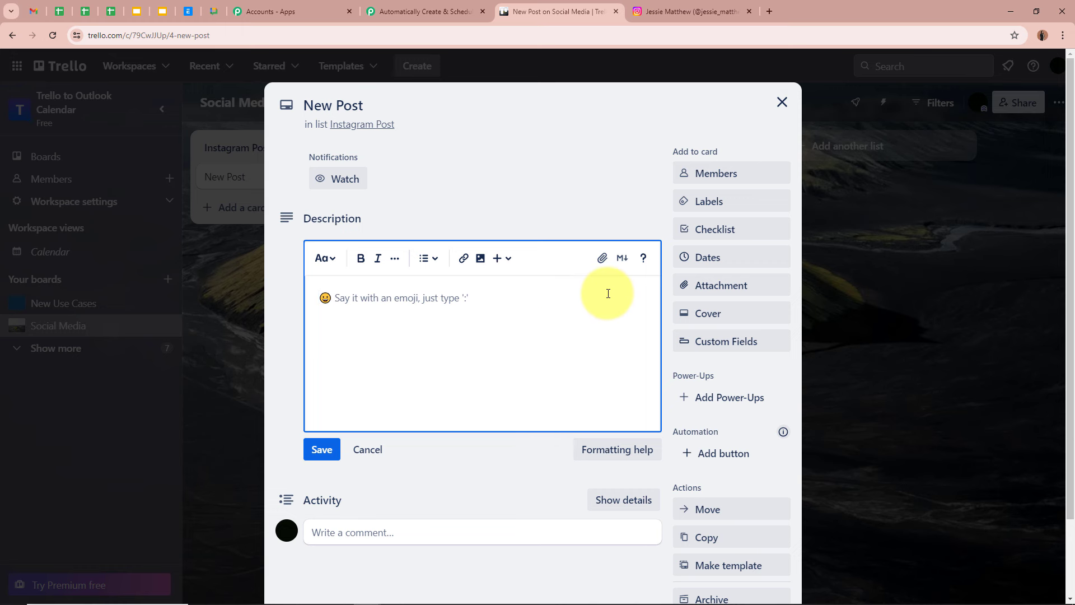
{"action": "type", "text": "New season, new styles! 🌟 Check out our latest arrivals and refresh your wardrobe with these must-have pieces. #NewArrivals #FashionTrends"}
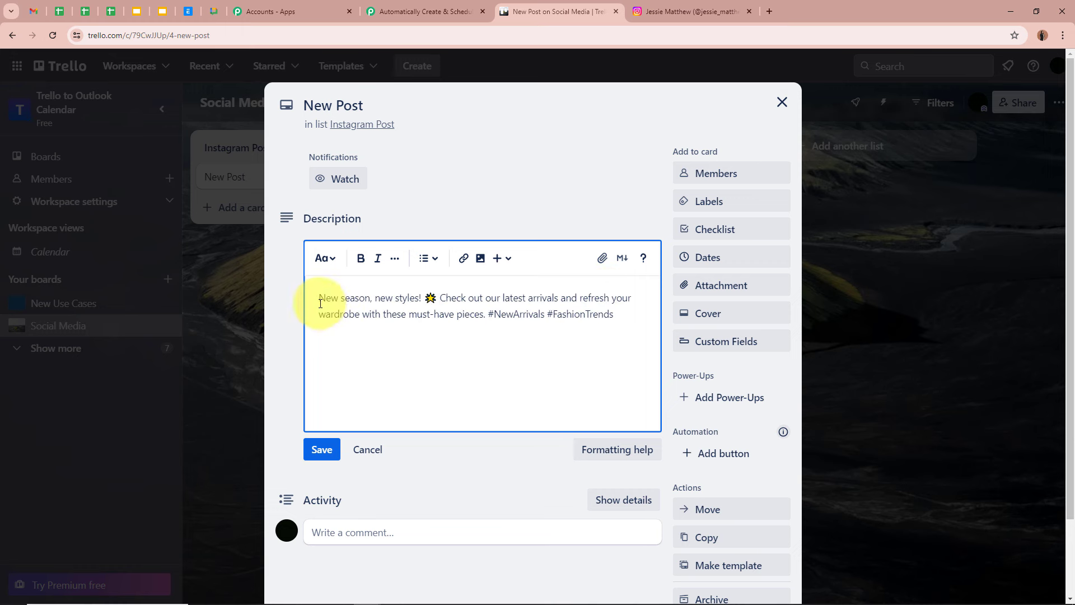
{"action": "left_click_drag", "start_coordinate": [321, 296], "coordinate": [583, 299]}
{"action": "left_click_drag", "start_coordinate": [490, 310], "coordinate": [571, 370]}
{"action": "left_click", "coordinate": [571, 372]}
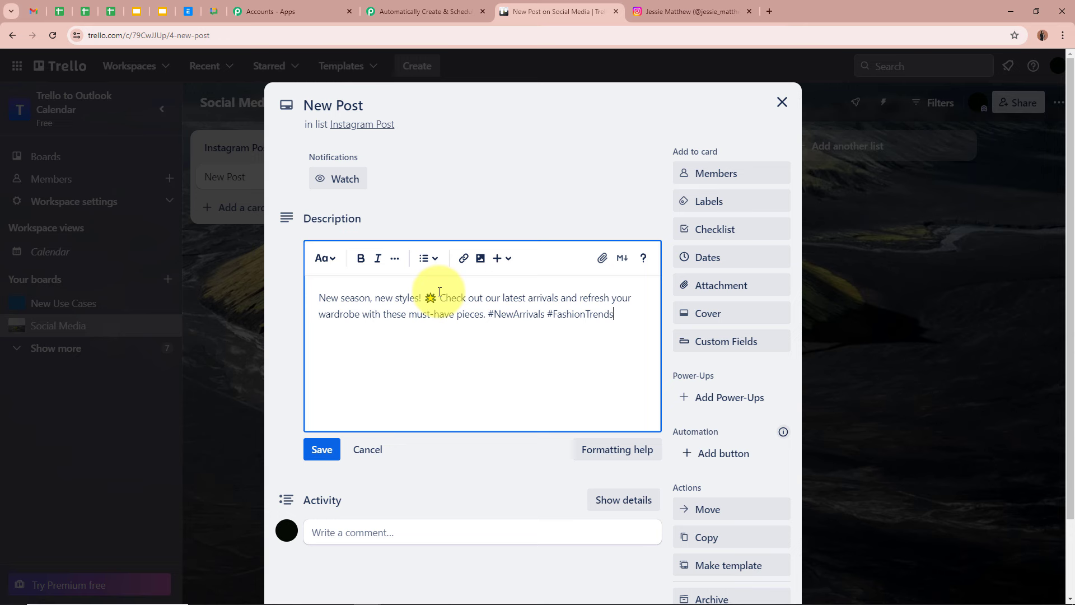
Attach the Dress image file from the Downloads folder to the New Post card and check the attachment.
{"action": "left_click", "coordinate": [768, 287]}
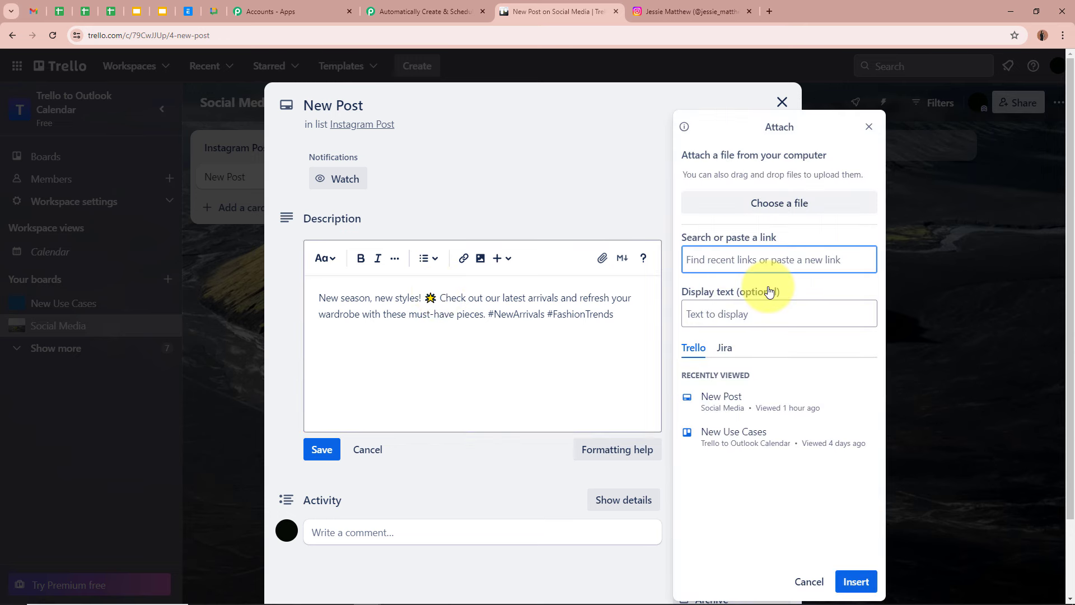
{"action": "left_click", "coordinate": [790, 204]}
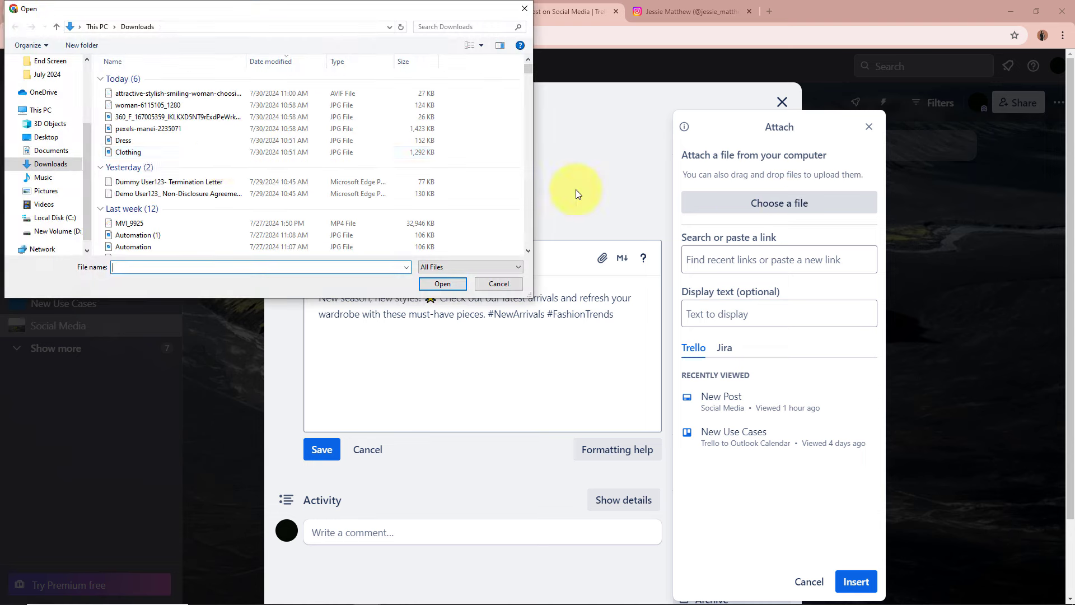
{"action": "left_click", "coordinate": [224, 150]}
{"action": "left_click", "coordinate": [224, 140]}
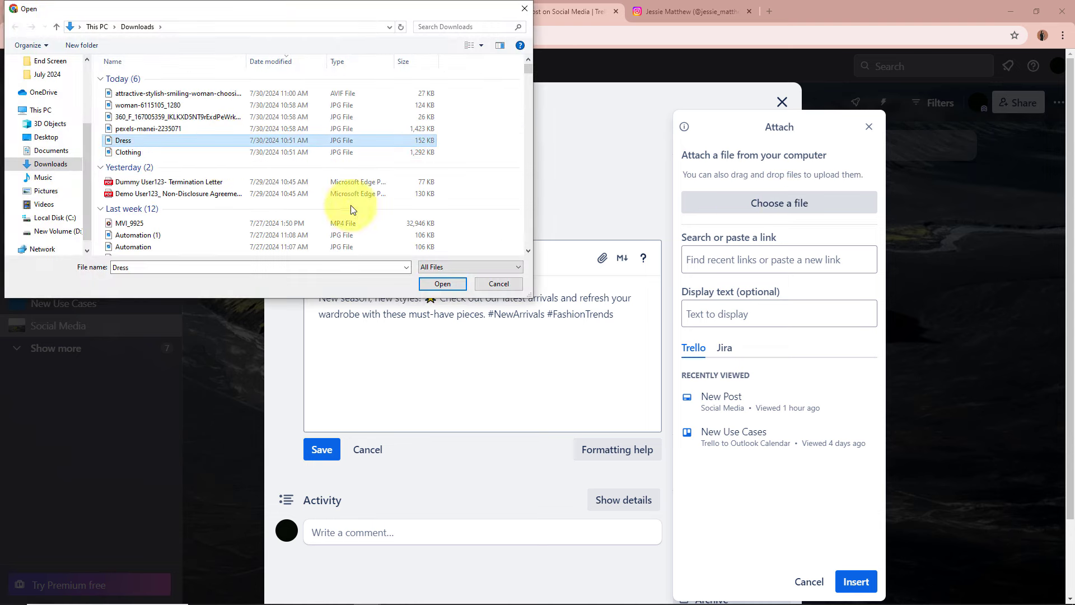
{"action": "left_click", "coordinate": [422, 284]}
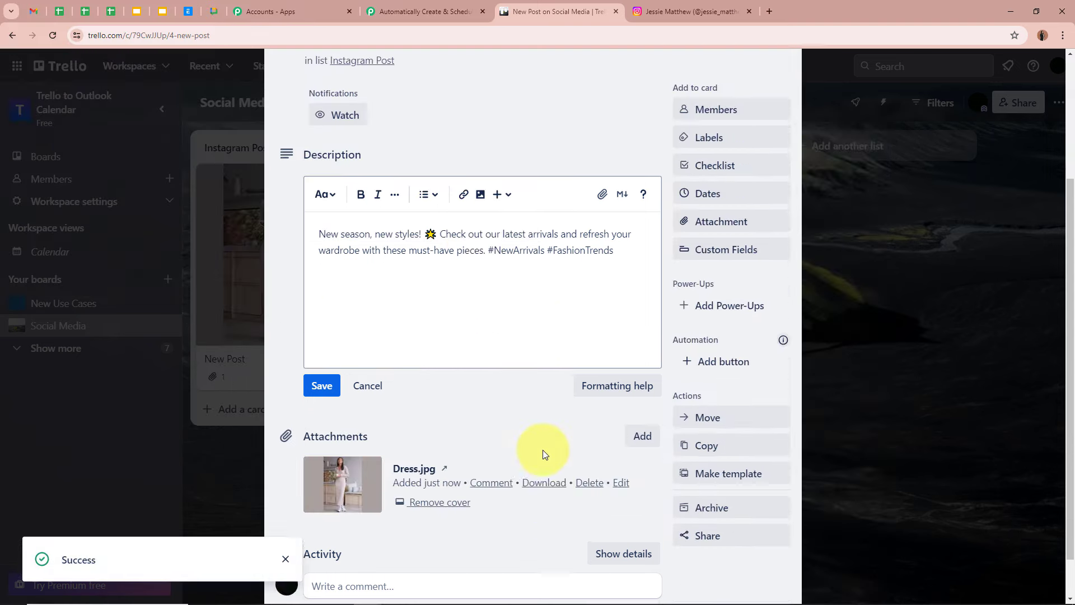
{"action": "scroll", "coordinate": [612, 481], "scroll_direction": "down", "scroll_amount": 1}
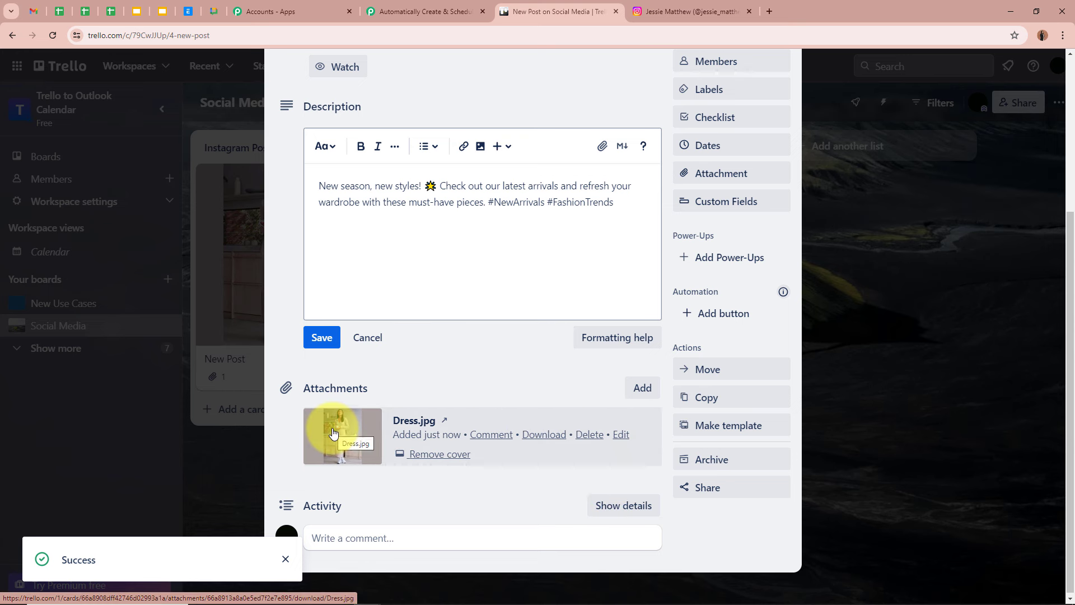
{"action": "scroll", "coordinate": [429, 407], "scroll_direction": "up", "scroll_amount": 4}
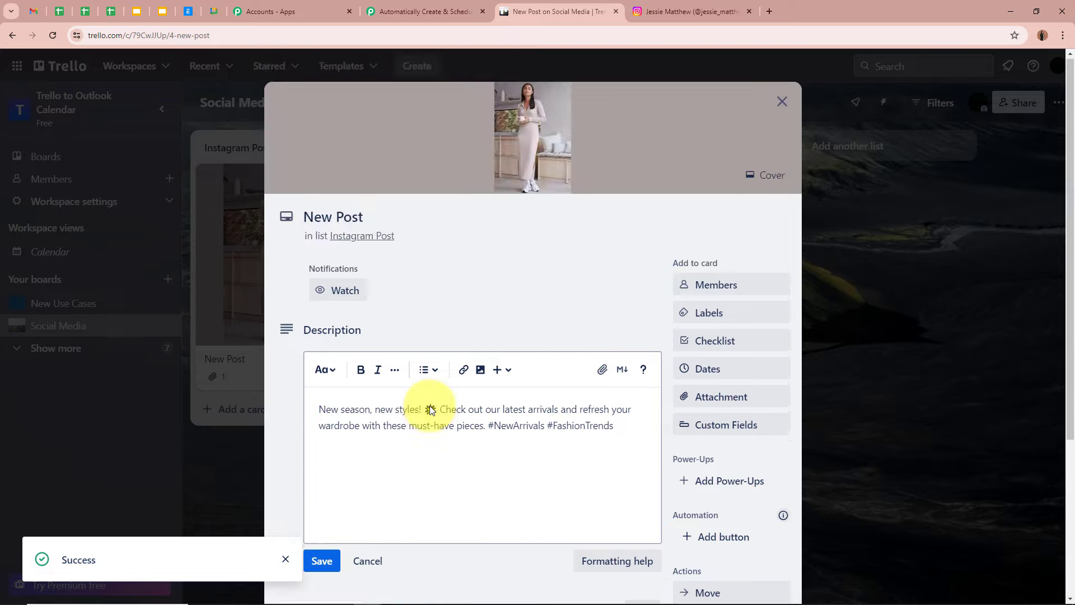
{"action": "scroll", "coordinate": [429, 408], "scroll_direction": "down", "scroll_amount": 4}
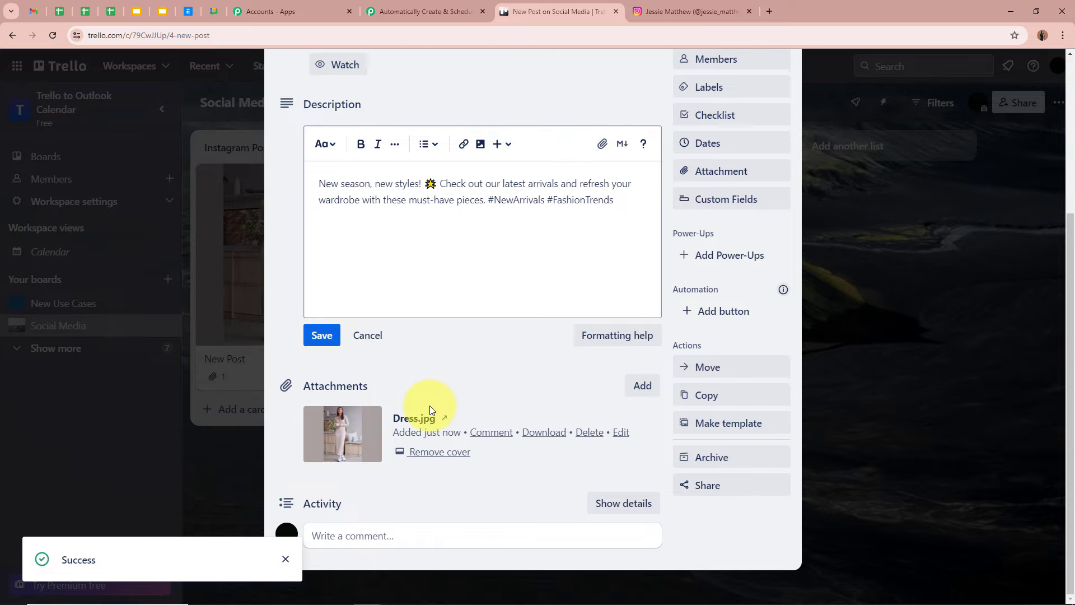
Save the New Post card's description, close the card, and reopen it to review its content.
{"action": "left_click", "coordinate": [323, 335]}
{"action": "scroll", "coordinate": [978, 325], "scroll_direction": "up", "scroll_amount": 3}
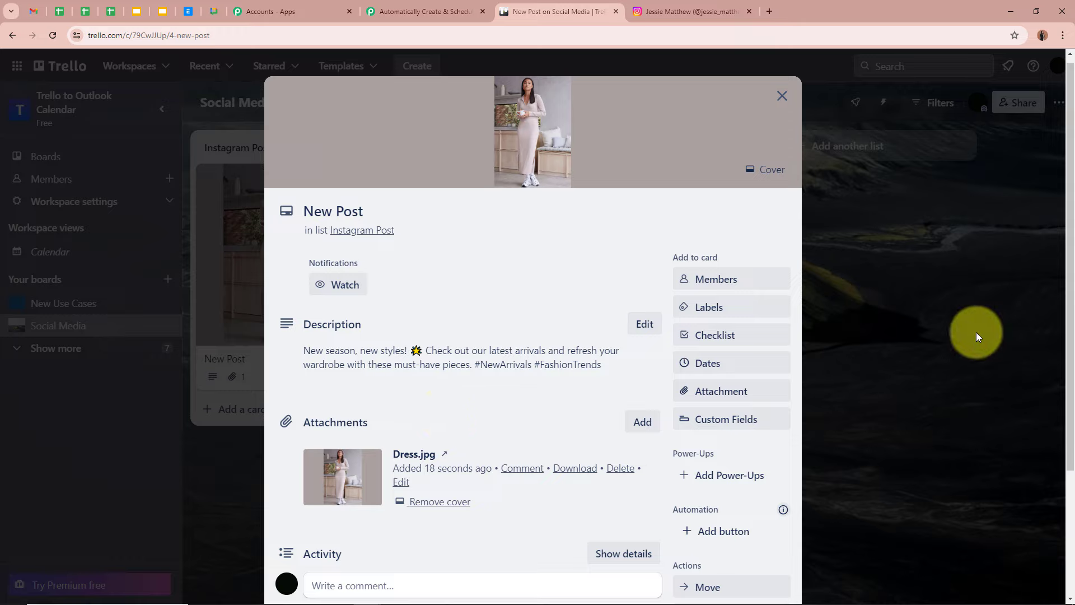
{"action": "left_click", "coordinate": [952, 331]}
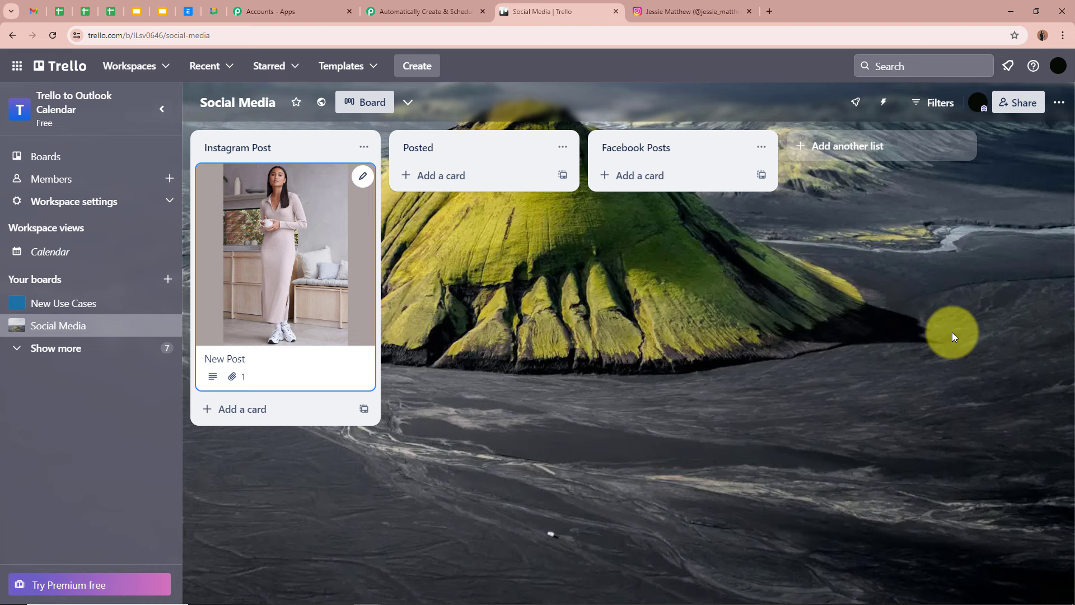
{"action": "left_click", "coordinate": [276, 272]}
{"action": "scroll", "coordinate": [287, 436], "scroll_direction": "down", "scroll_amount": 3}
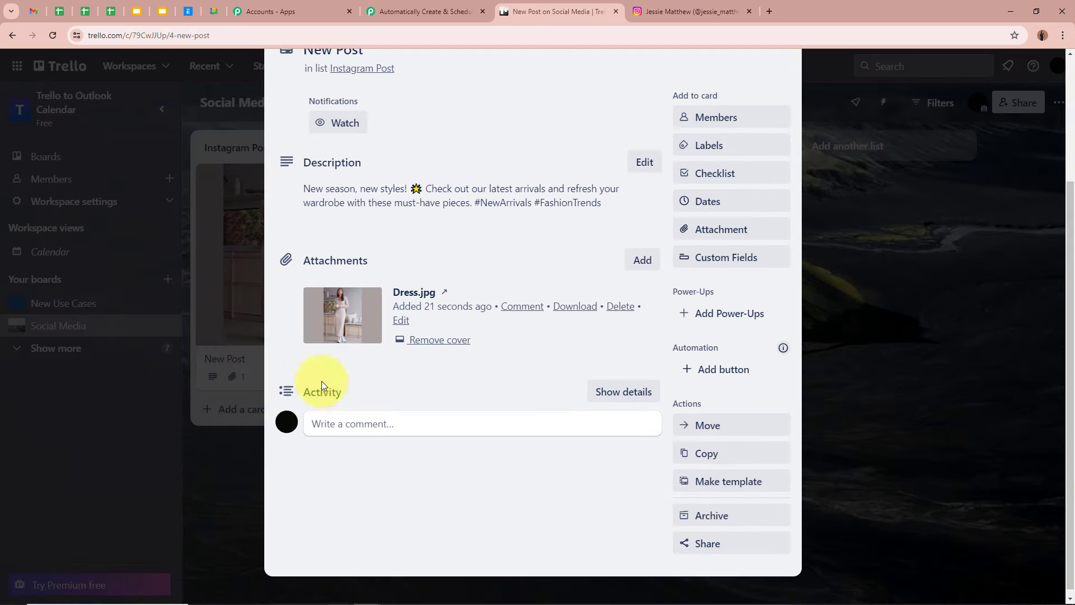
Switch to Pabbly Connect and add an action step after the delay with Trello as its app.
{"action": "left_click", "coordinate": [426, 11]}
{"action": "scroll", "coordinate": [547, 482], "scroll_direction": "down", "scroll_amount": 2}
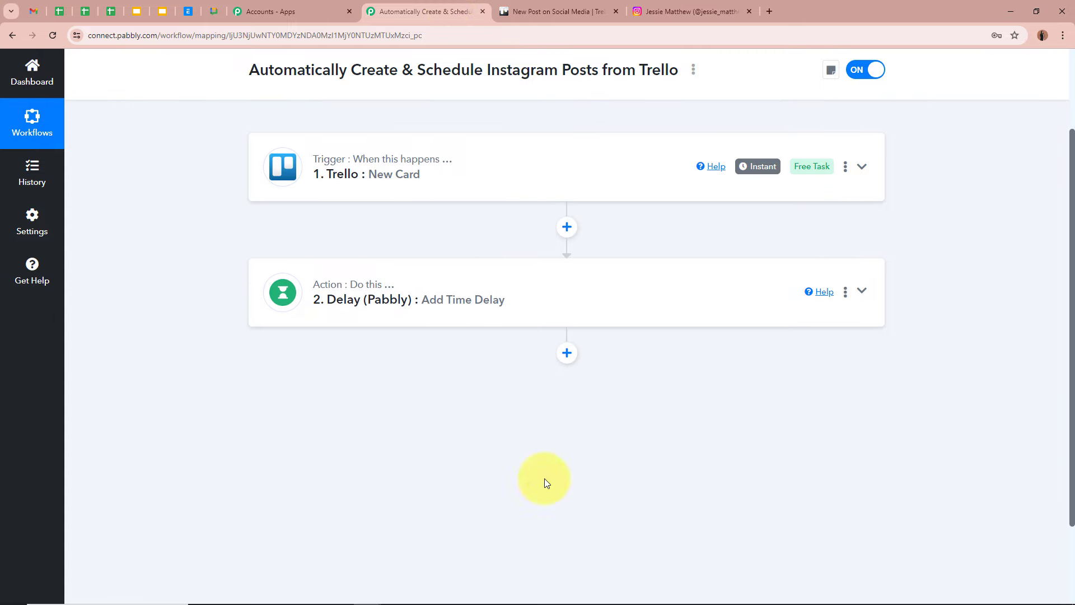
{"action": "left_click", "coordinate": [568, 353]}
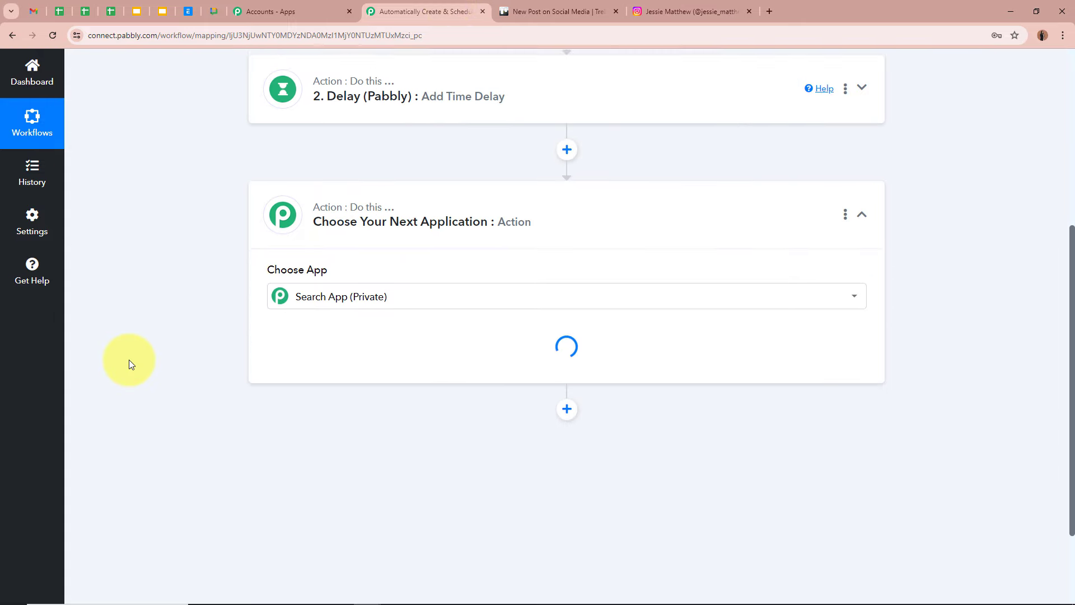
{"action": "type", "text": "Tre"}
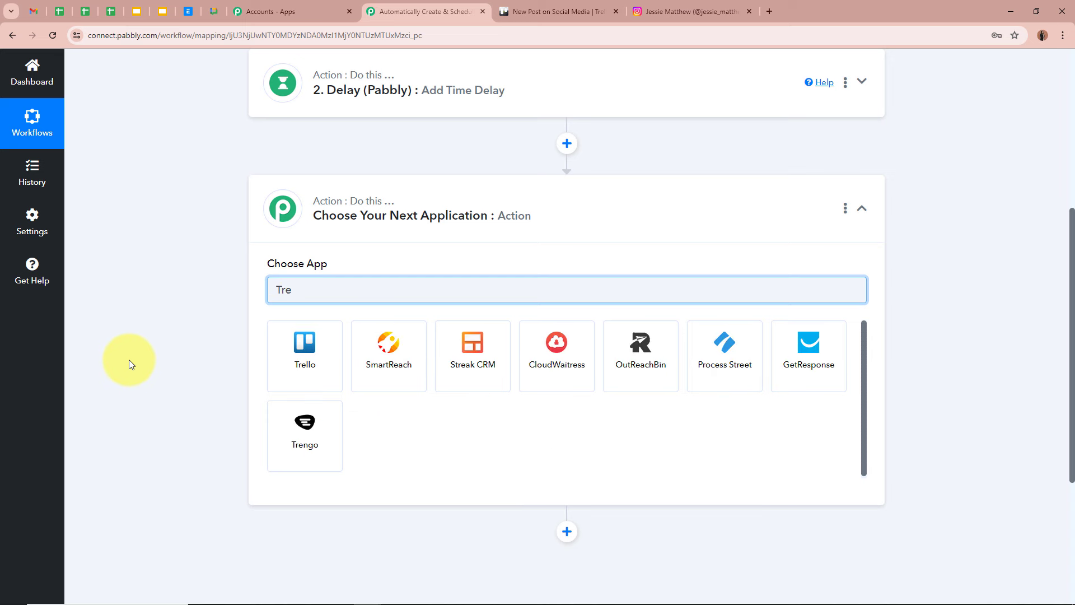
{"action": "left_click", "coordinate": [303, 357]}
{"action": "left_click", "coordinate": [570, 7]}
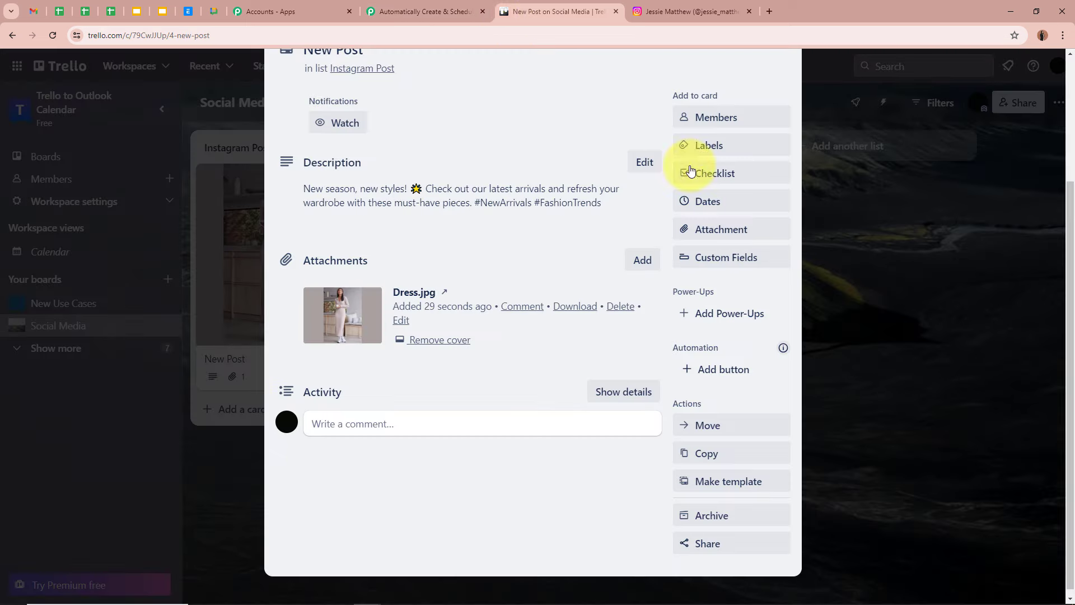
{"action": "scroll", "coordinate": [616, 280], "scroll_direction": "up", "scroll_amount": 3}
{"action": "left_click", "coordinate": [414, 12]}
{"action": "scroll", "coordinate": [280, 235], "scroll_direction": "down", "scroll_amount": 1}
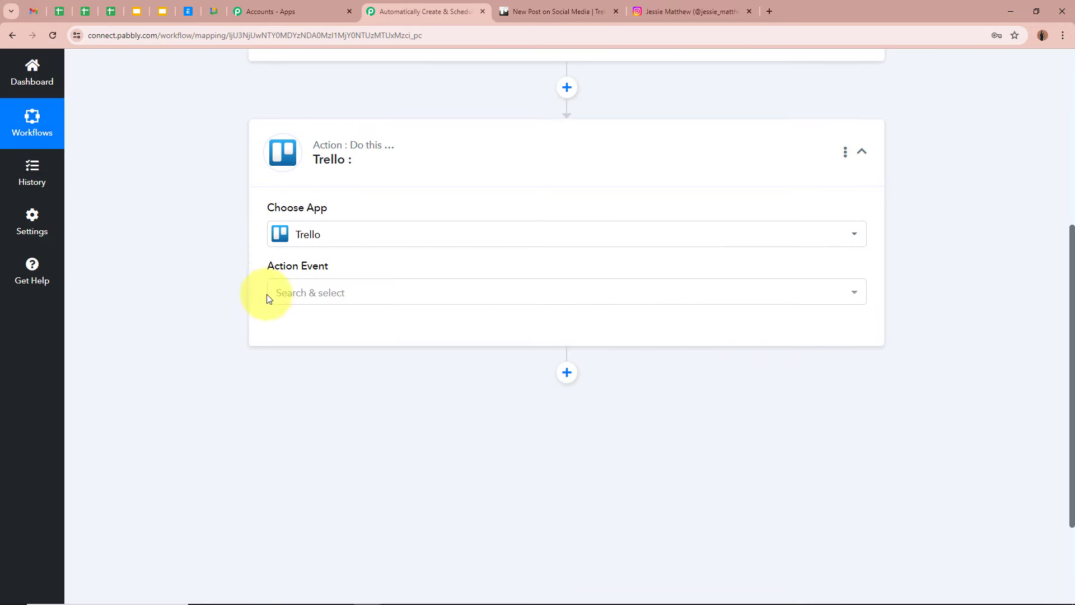
Set the new Trello step's action event to Get a Card.
{"action": "left_click", "coordinate": [284, 291]}
{"action": "scroll", "coordinate": [338, 476], "scroll_direction": "down", "scroll_amount": 2}
{"action": "scroll", "coordinate": [338, 477], "scroll_direction": "down", "scroll_amount": 10}
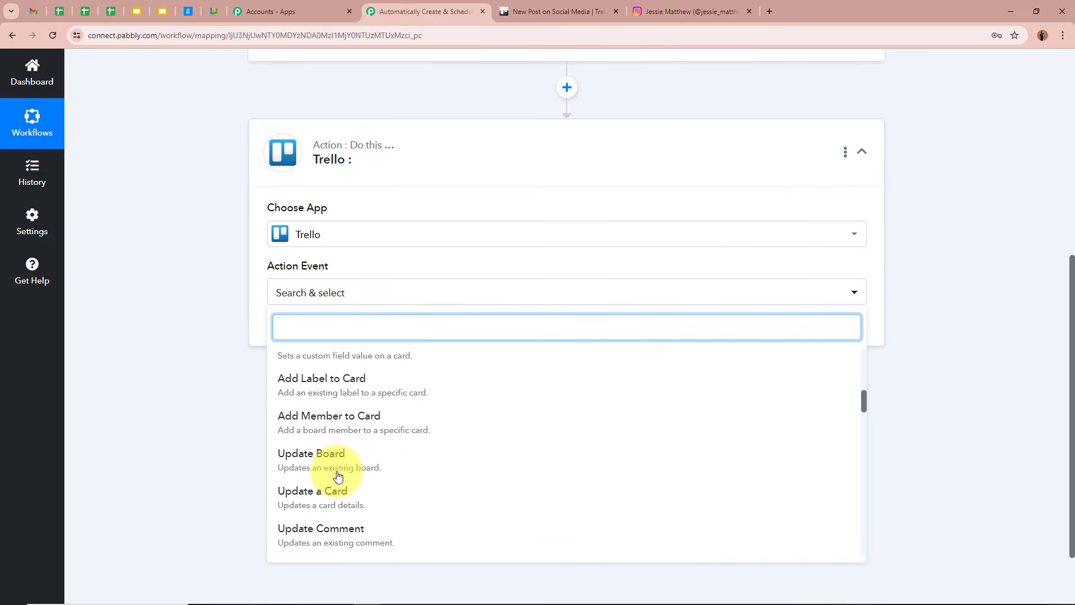
{"action": "left_click", "coordinate": [340, 384]}
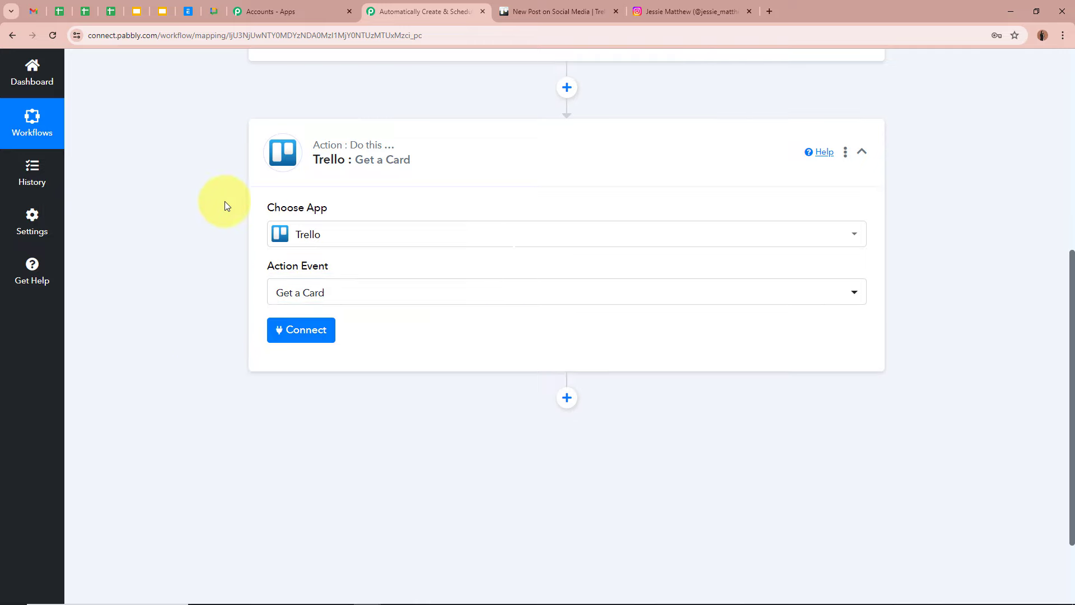
Connect the Get a Card step to Trello with the existing connection Trello #3.
{"action": "scroll", "coordinate": [210, 274], "scroll_direction": "up", "scroll_amount": 5}
{"action": "scroll", "coordinate": [360, 319], "scroll_direction": "up", "scroll_amount": 2}
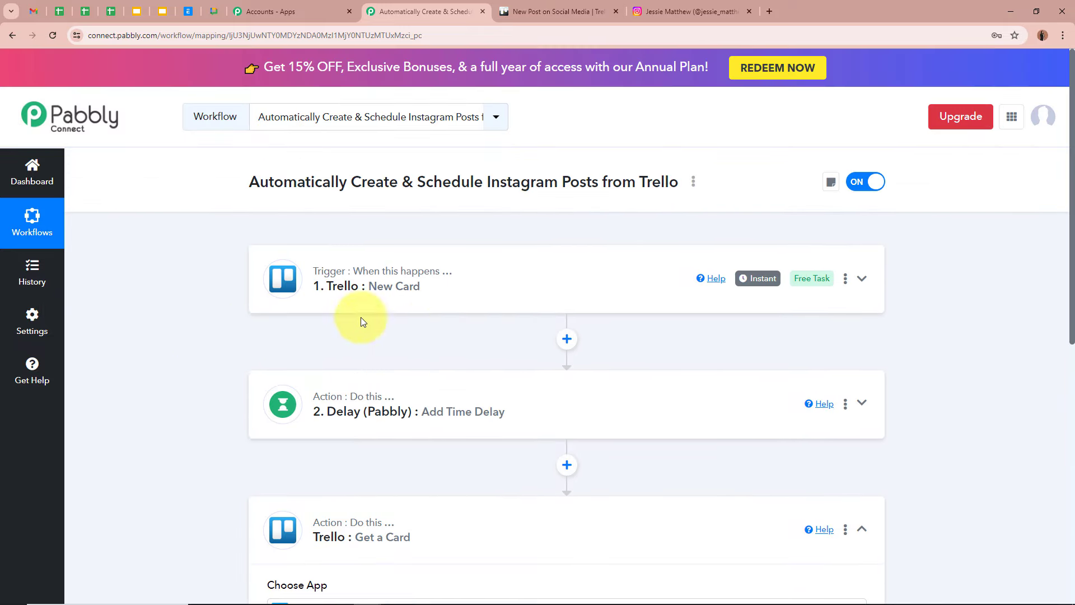
{"action": "scroll", "coordinate": [224, 353], "scroll_direction": "down", "scroll_amount": 6}
{"action": "left_click", "coordinate": [305, 317]}
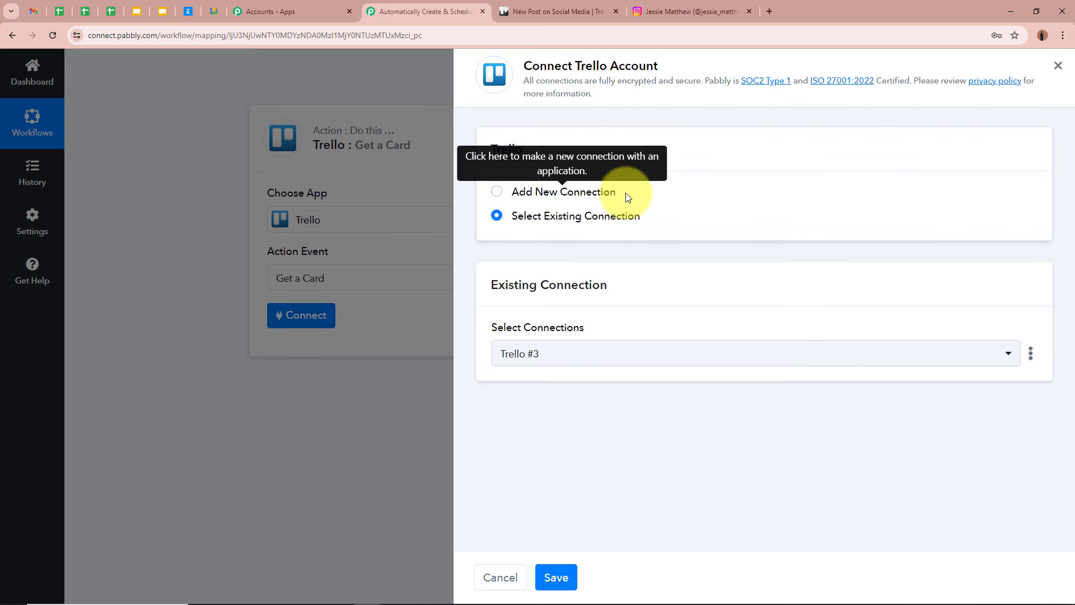
{"action": "left_click", "coordinate": [555, 576]}
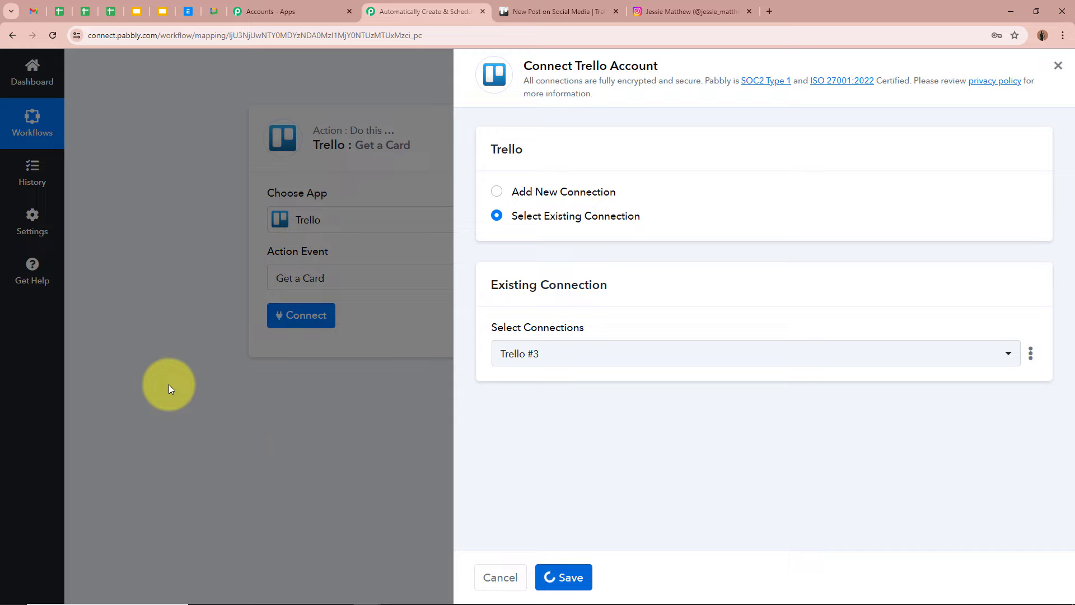
{"action": "scroll", "coordinate": [170, 384], "scroll_direction": "down", "scroll_amount": 2}
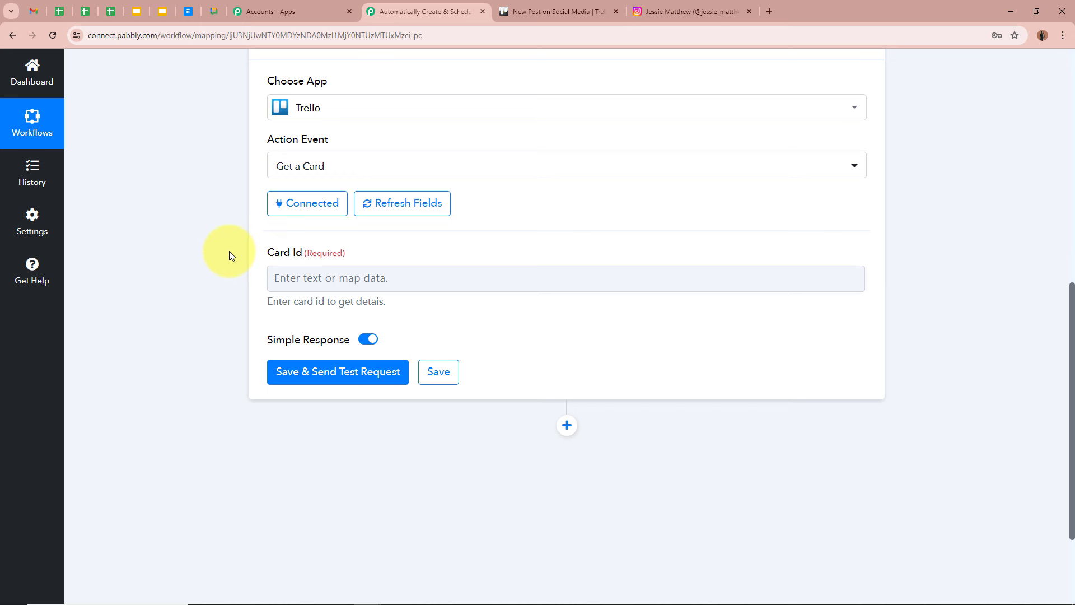
Map the Get a Card step's Card Id to Action Data Card Id from the Trello New Card trigger.
{"action": "scroll", "coordinate": [230, 251], "scroll_direction": "up", "scroll_amount": 8}
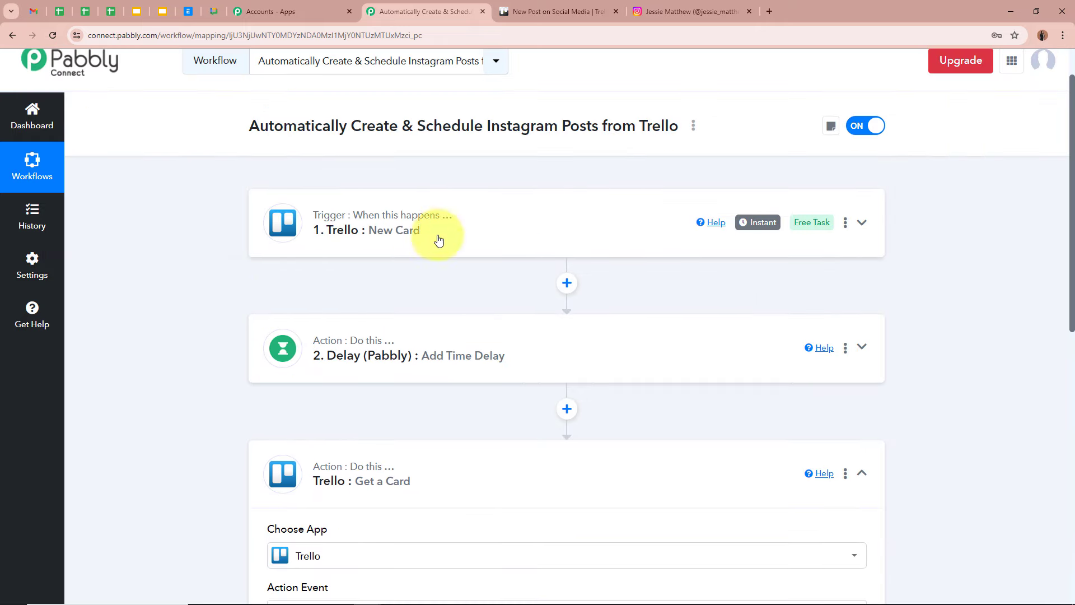
{"action": "scroll", "coordinate": [173, 274], "scroll_direction": "down", "scroll_amount": 8}
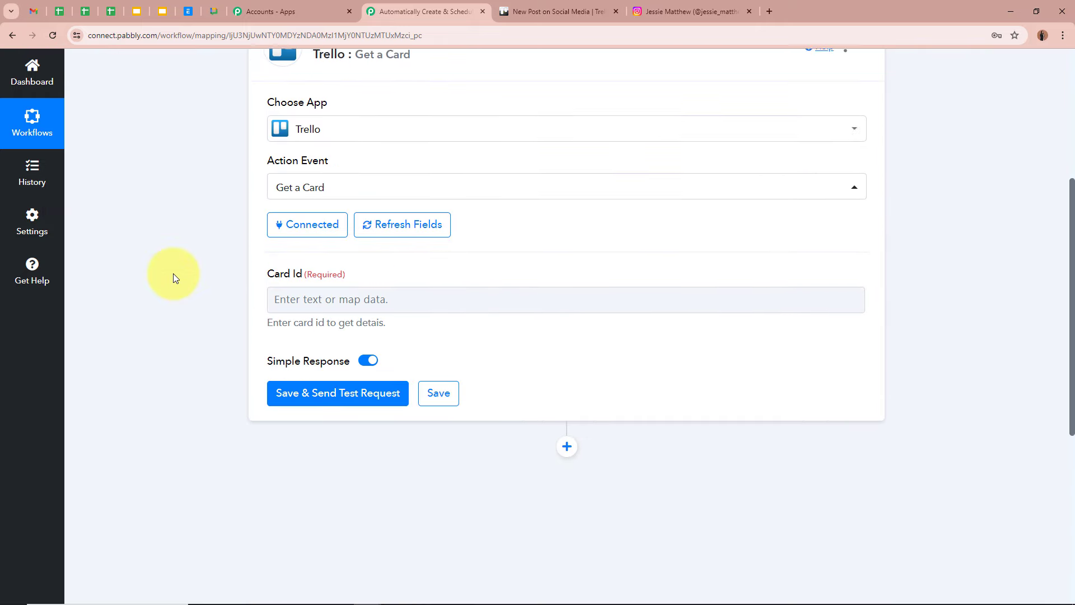
{"action": "left_click", "coordinate": [280, 277]}
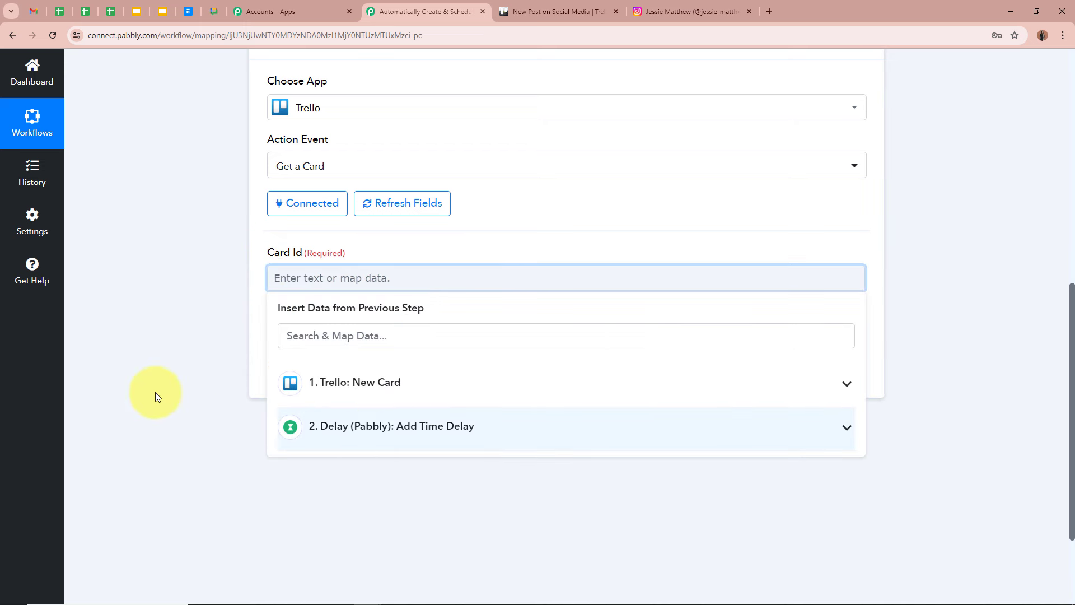
{"action": "left_click", "coordinate": [438, 381]}
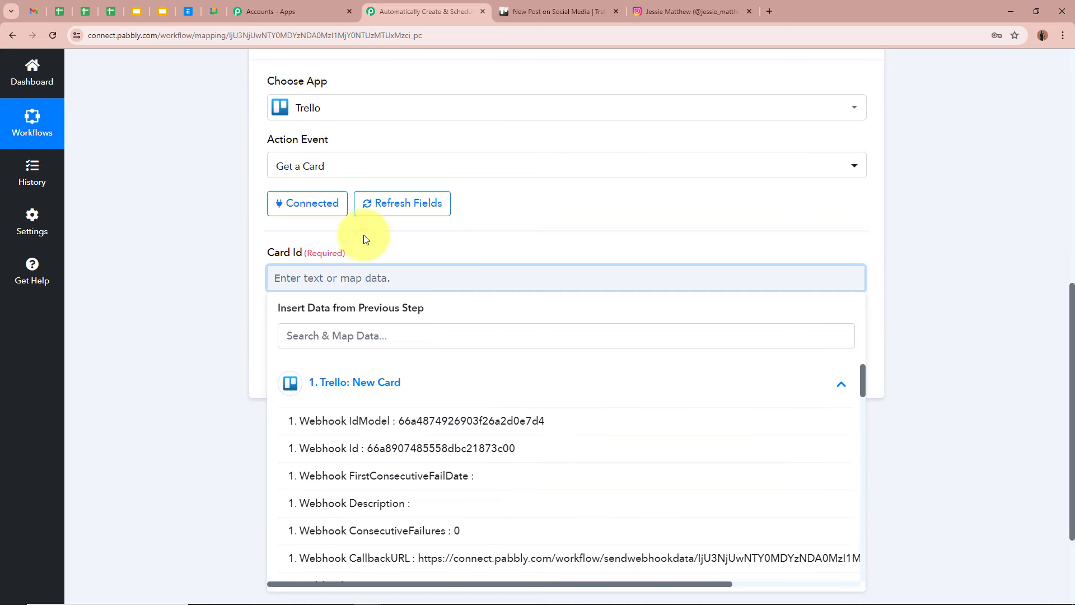
{"action": "left_click", "coordinate": [355, 335]}
{"action": "type", "text": "Card"}
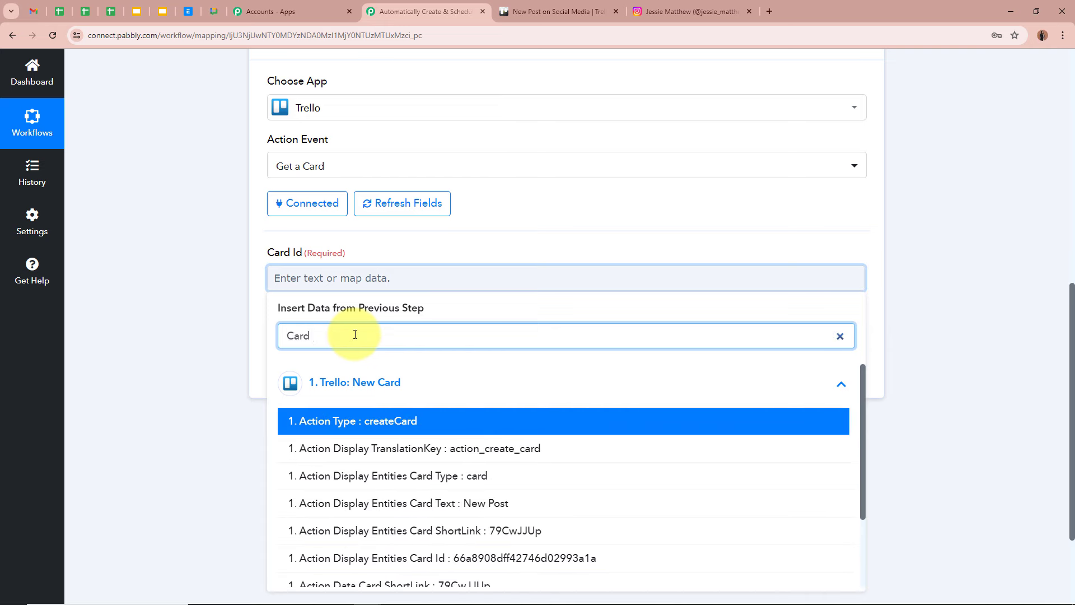
{"action": "type", "text": " id"}
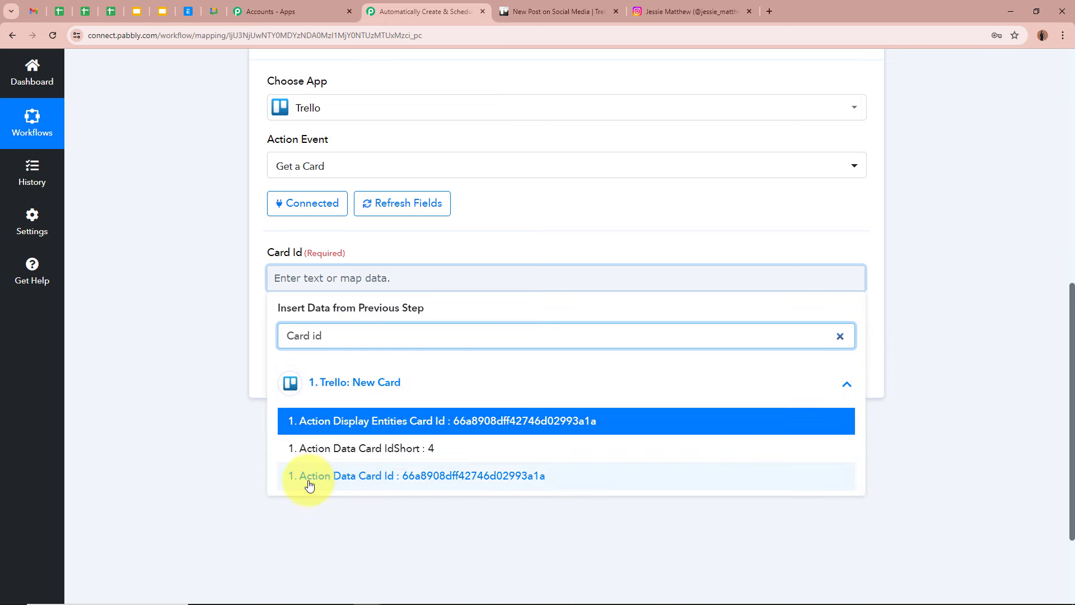
{"action": "left_click", "coordinate": [547, 476]}
{"action": "left_click", "coordinate": [187, 313]}
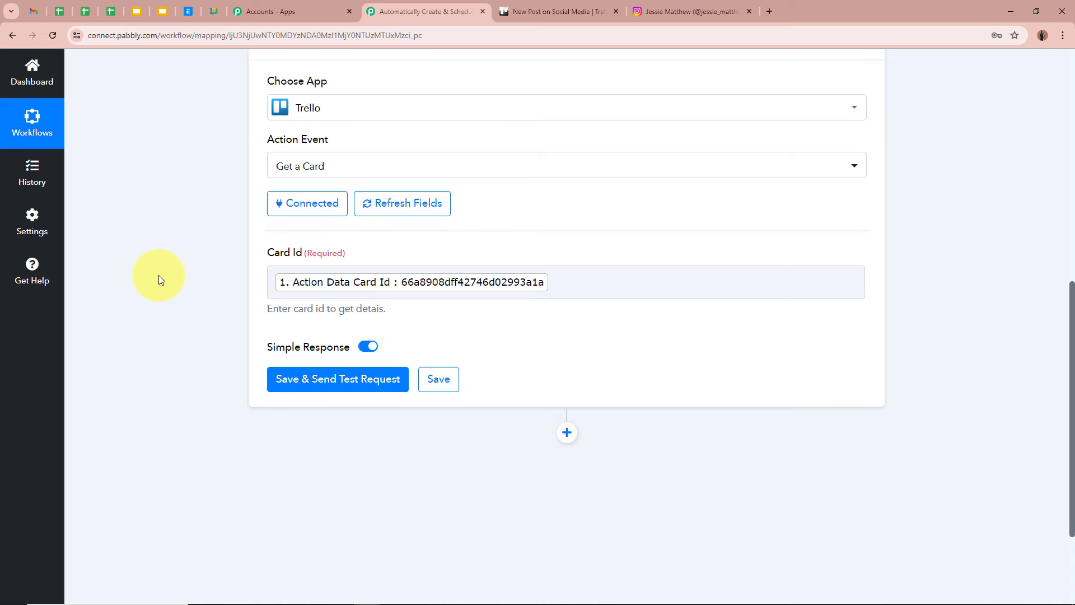
Save the Trello Get a Card step and send its test request.
{"action": "scroll", "coordinate": [159, 274], "scroll_direction": "up", "scroll_amount": 8}
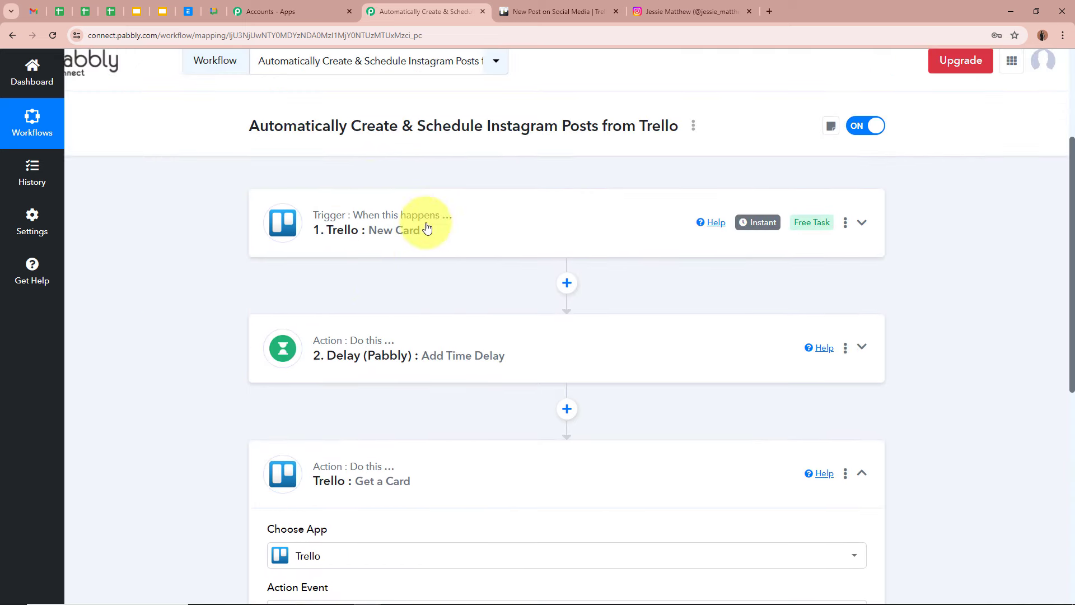
{"action": "scroll", "coordinate": [204, 261], "scroll_direction": "down", "scroll_amount": 7}
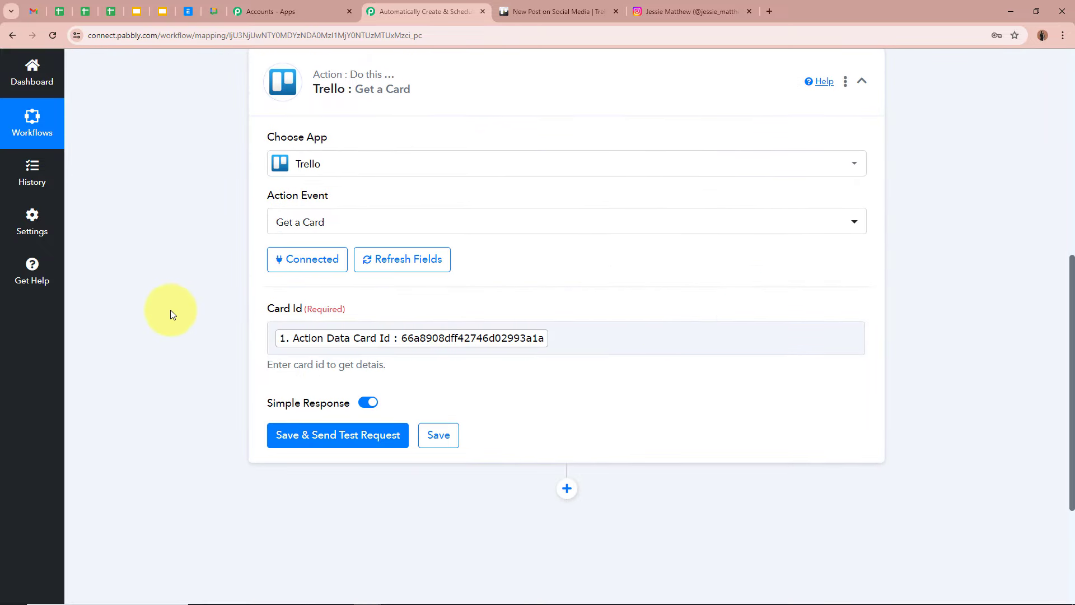
{"action": "scroll", "coordinate": [170, 310], "scroll_direction": "down", "scroll_amount": 2}
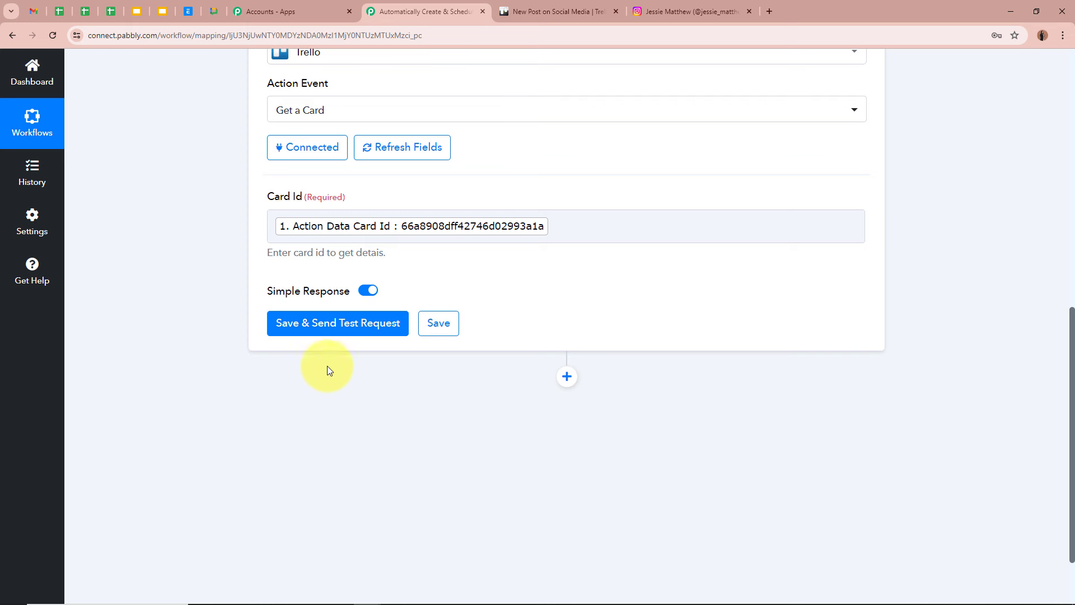
{"action": "left_click", "coordinate": [337, 332]}
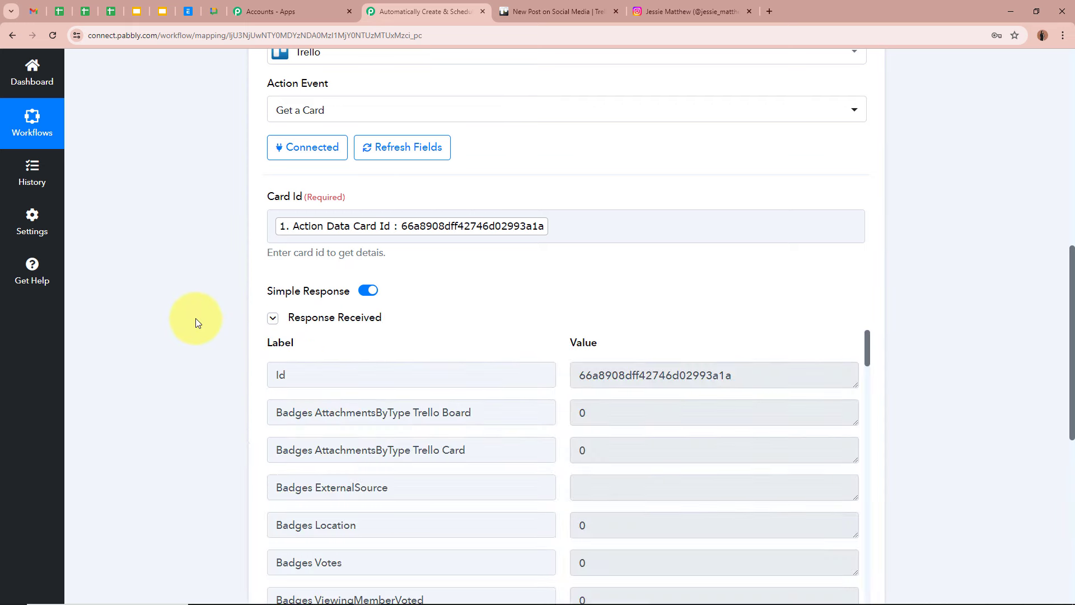
Examine the Desc and Cover Scaled 5 Url values in the Get a Card response, enlarging the URL field to read it fully.
{"action": "scroll", "coordinate": [196, 318], "scroll_direction": "down", "scroll_amount": 3}
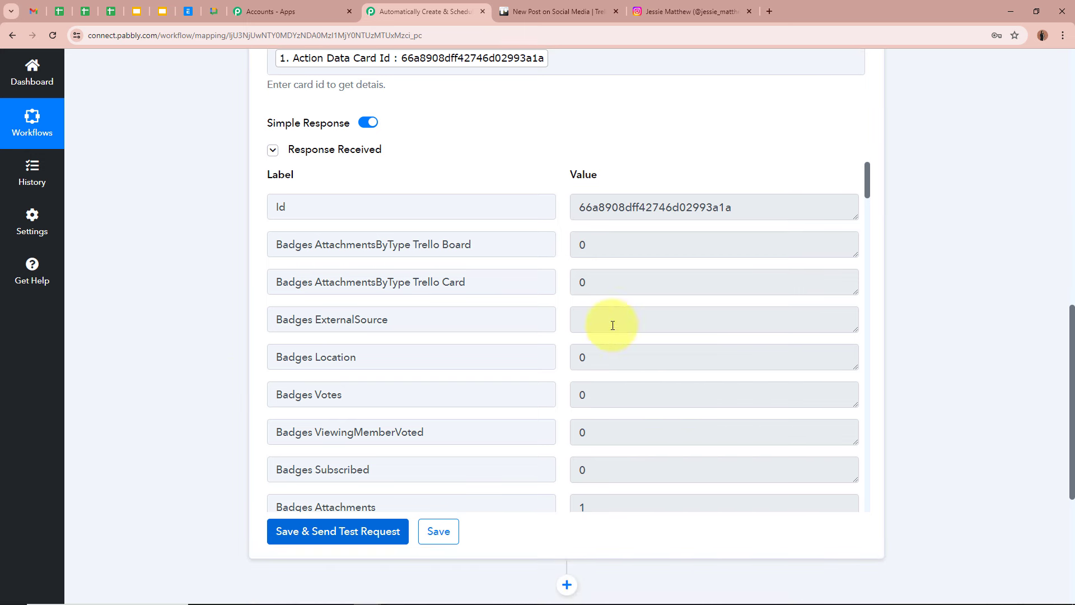
{"action": "scroll", "coordinate": [503, 341], "scroll_direction": "up", "scroll_amount": 1}
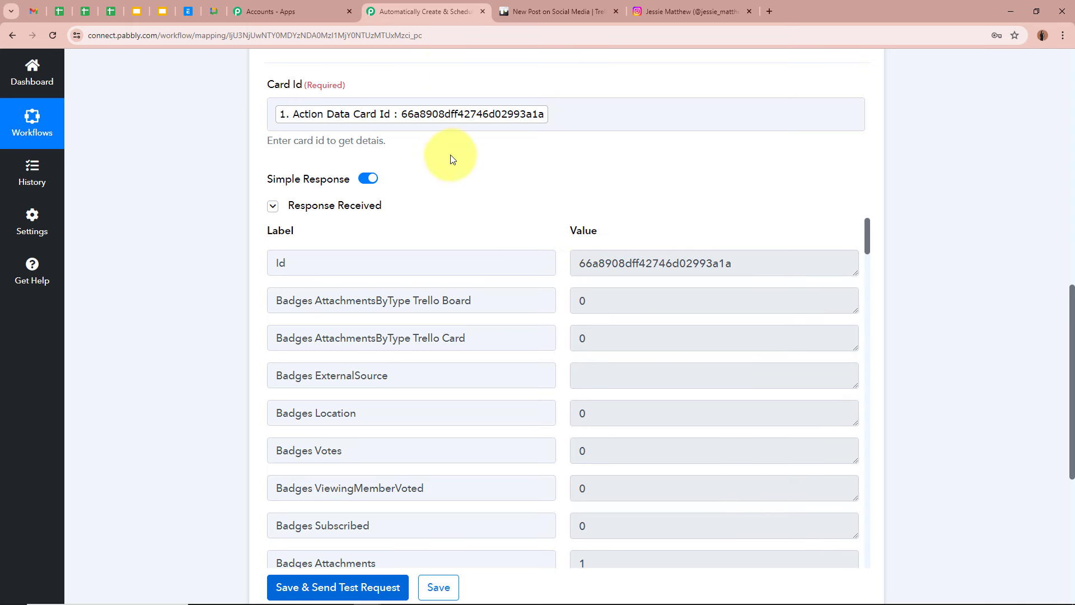
{"action": "scroll", "coordinate": [451, 155], "scroll_direction": "down", "scroll_amount": 3}
{"action": "scroll", "coordinate": [890, 144], "scroll_direction": "up", "scroll_amount": 1}
{"action": "left_click_drag", "start_coordinate": [867, 136], "coordinate": [856, 280]}
{"action": "left_click_drag", "start_coordinate": [821, 241], "coordinate": [579, 189]}
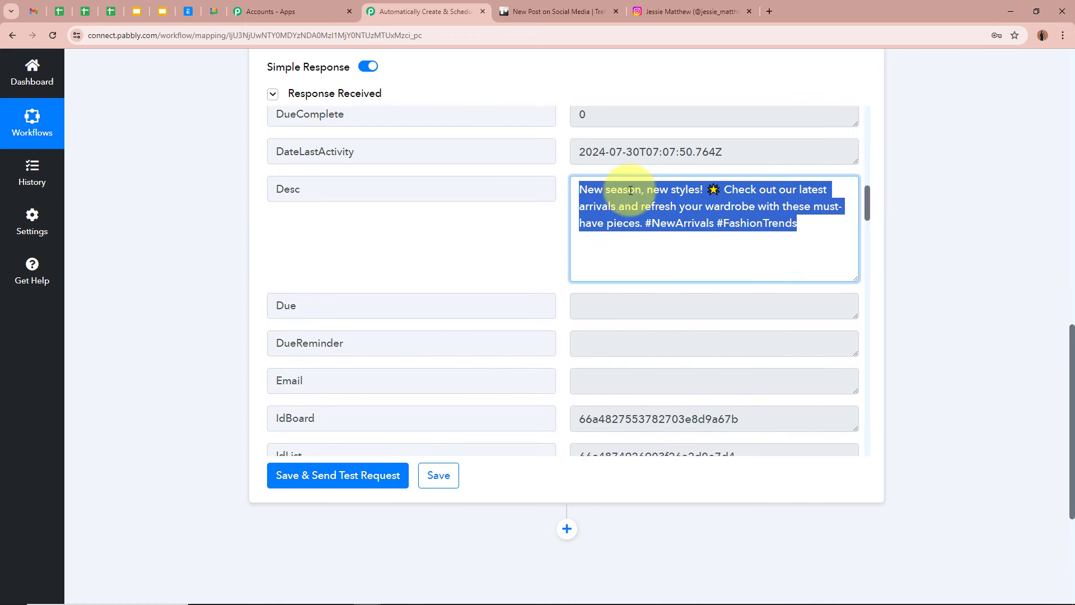
{"action": "left_click", "coordinate": [686, 192]}
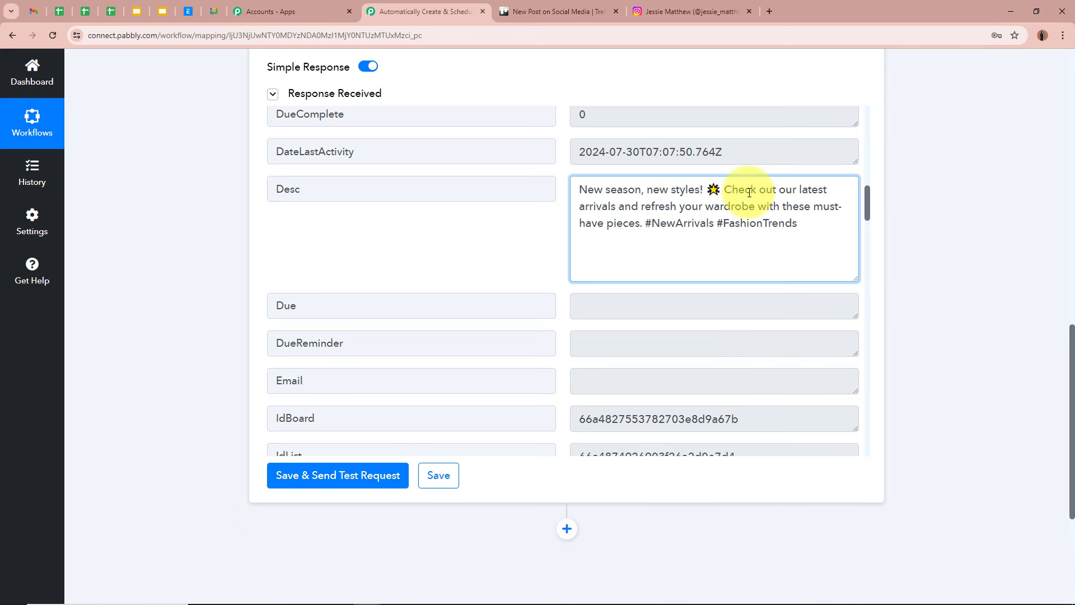
{"action": "scroll", "coordinate": [770, 309], "scroll_direction": "down", "scroll_amount": 15}
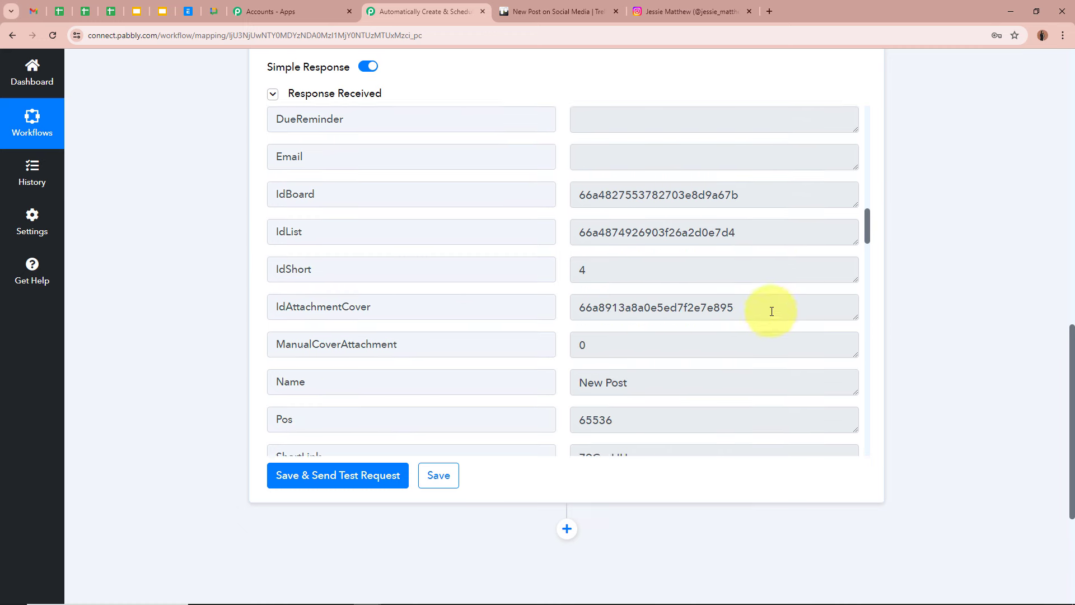
{"action": "scroll", "coordinate": [772, 311], "scroll_direction": "down", "scroll_amount": 20}
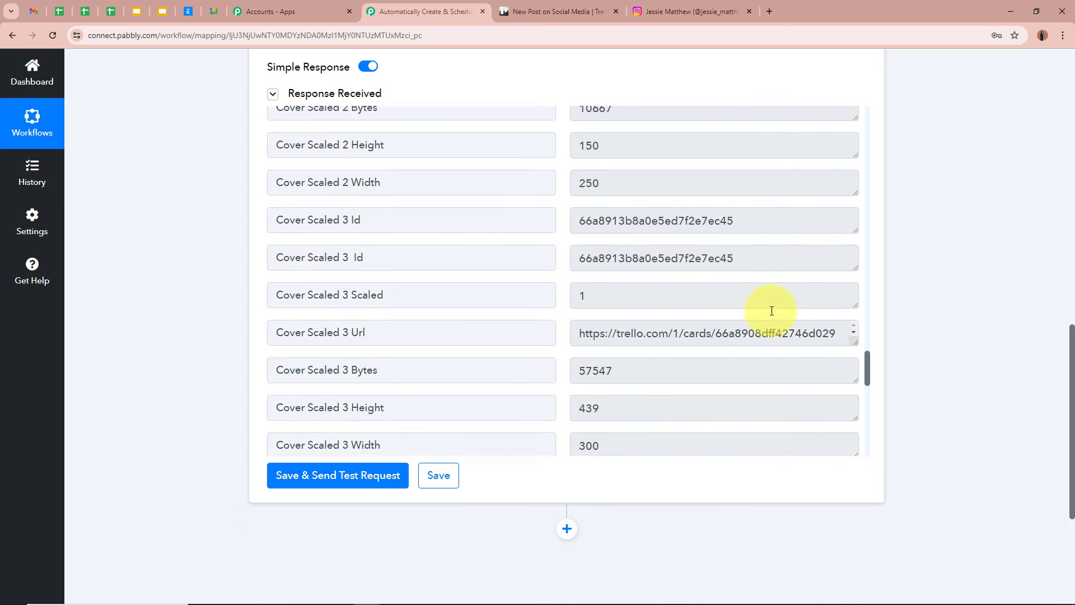
{"action": "scroll", "coordinate": [772, 311], "scroll_direction": "down", "scroll_amount": 6}
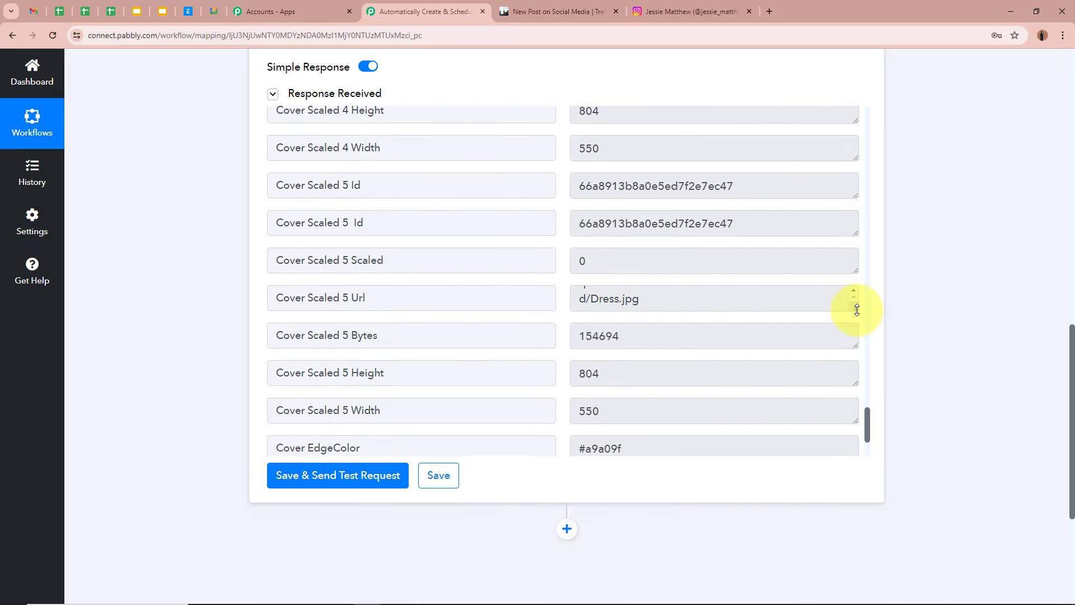
{"action": "left_click_drag", "start_coordinate": [856, 310], "coordinate": [857, 403]}
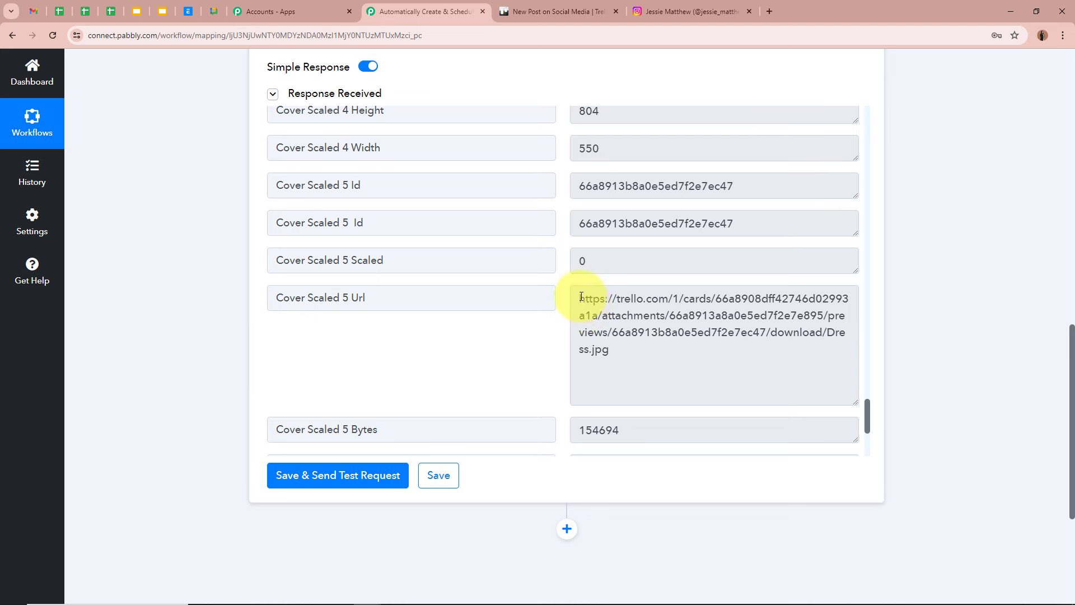
{"action": "left_click_drag", "start_coordinate": [581, 297], "coordinate": [672, 362]}
{"action": "left_click", "coordinate": [642, 312]}
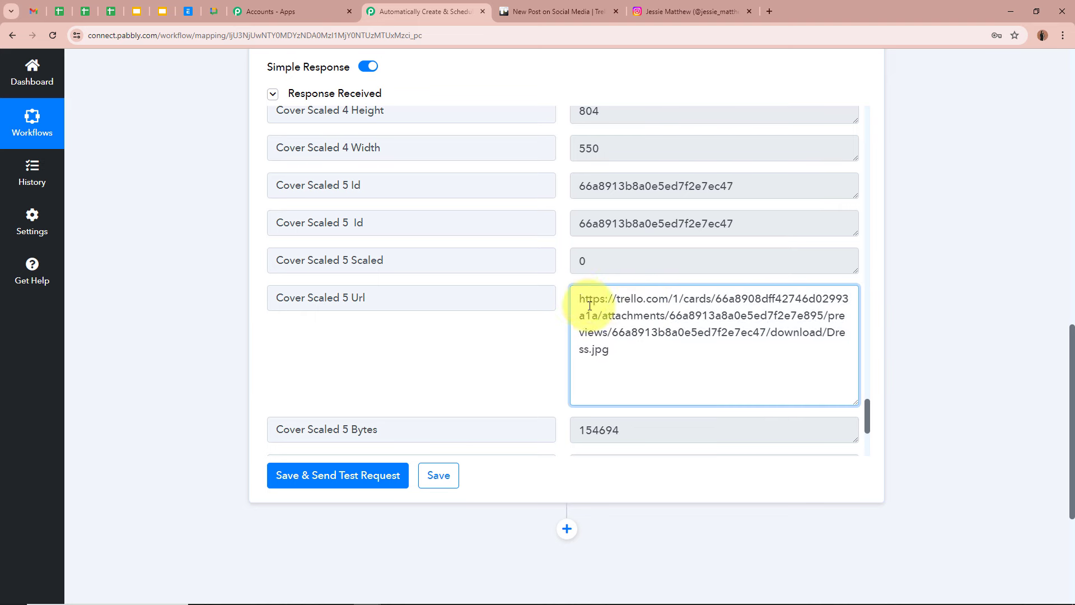
Copy the Cover Scaled 5 Url value, open it in a new browser tab to check the image, and close that tab.
{"action": "left_click_drag", "start_coordinate": [580, 299], "coordinate": [640, 350]}
{"action": "key", "text": "ctrl+c"}
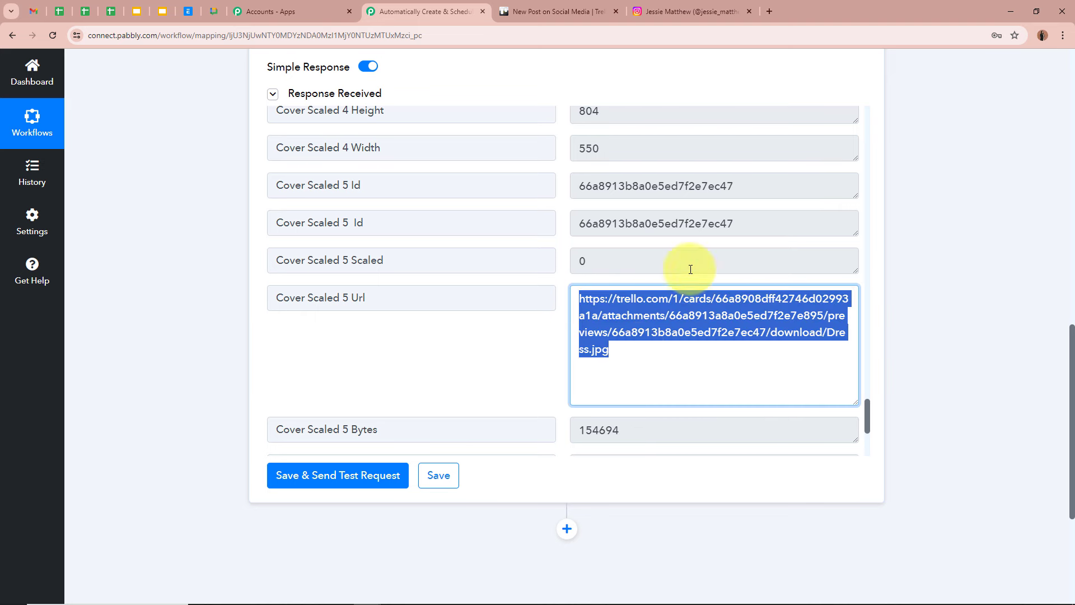
{"action": "left_click", "coordinate": [769, 11]}
{"action": "key", "text": "ctrl+v"}
{"action": "key", "text": "Return"}
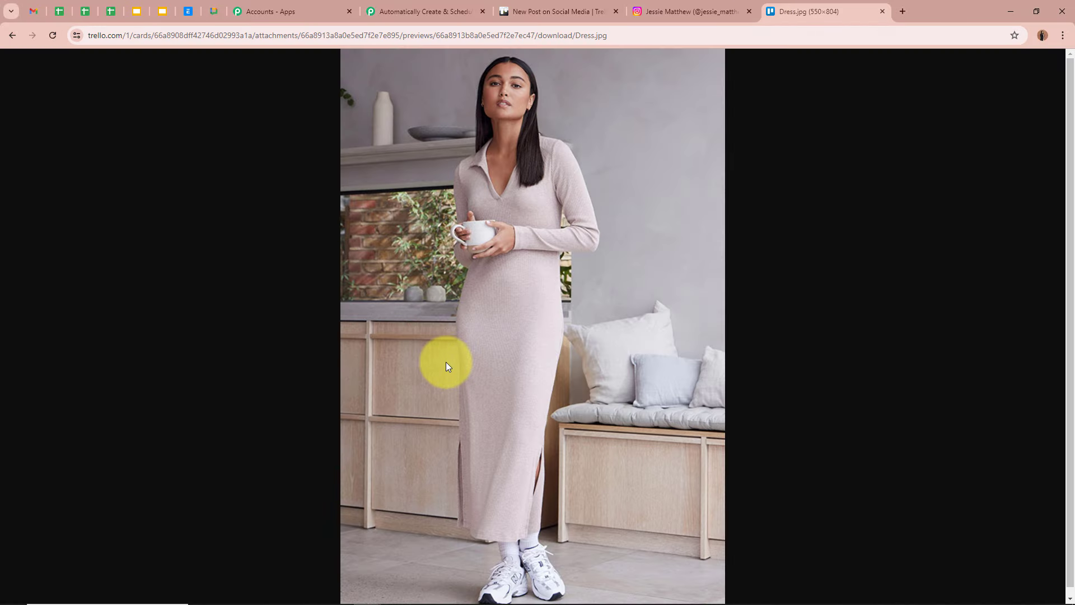
{"action": "left_click", "coordinate": [883, 12]}
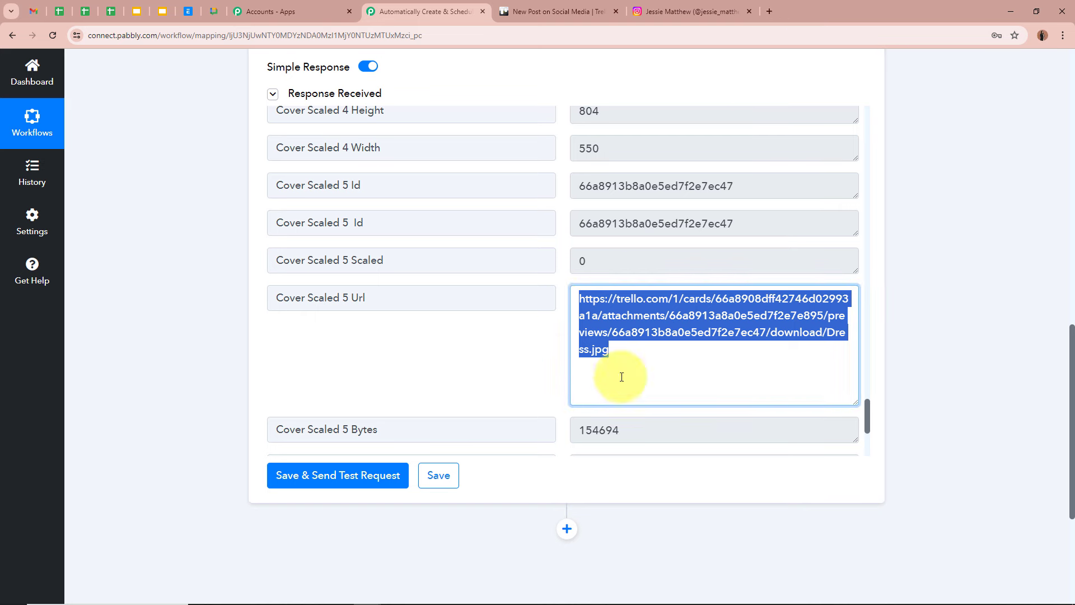
Go back to the start of the Get a Card response and collapse that workflow step.
{"action": "left_click", "coordinate": [680, 343]}
{"action": "scroll", "coordinate": [705, 381], "scroll_direction": "down", "scroll_amount": 4}
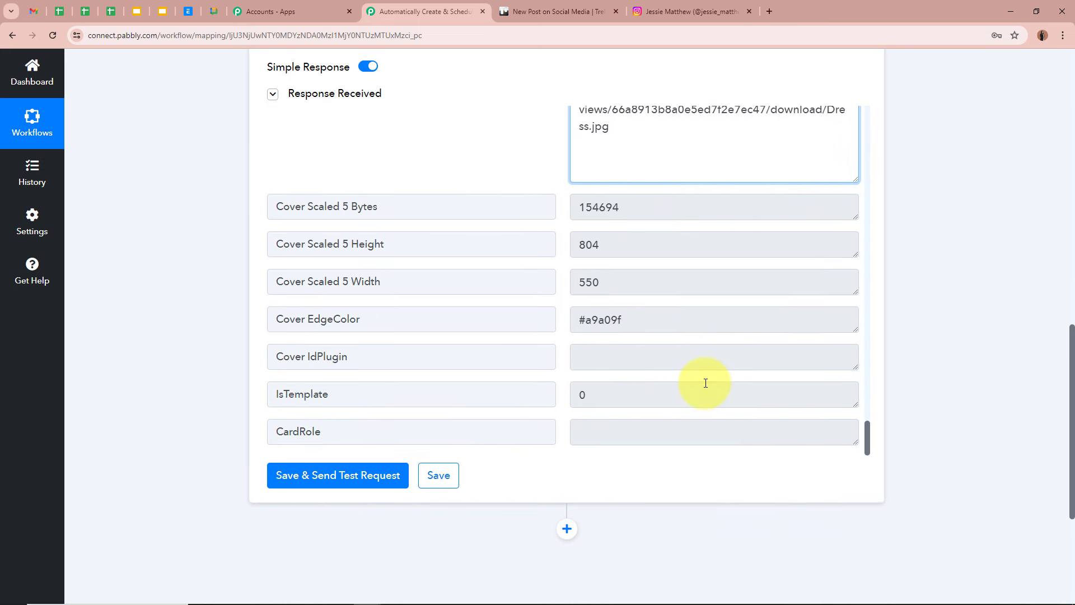
{"action": "scroll", "coordinate": [512, 241], "scroll_direction": "up", "scroll_amount": 3}
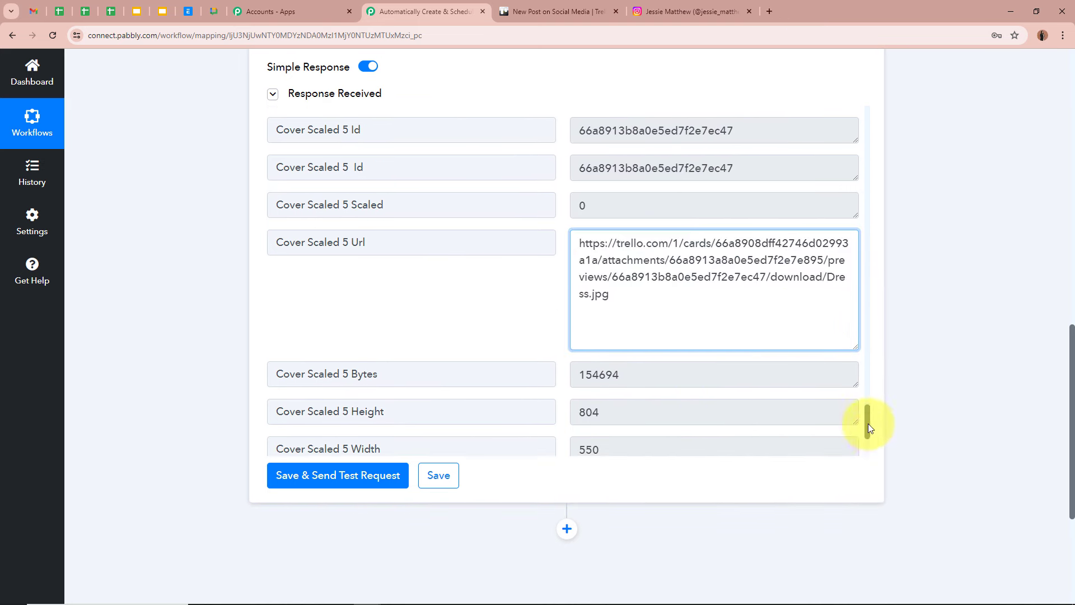
{"action": "left_click_drag", "start_coordinate": [868, 424], "coordinate": [866, 106]}
{"action": "scroll", "coordinate": [923, 271], "scroll_direction": "up", "scroll_amount": 4}
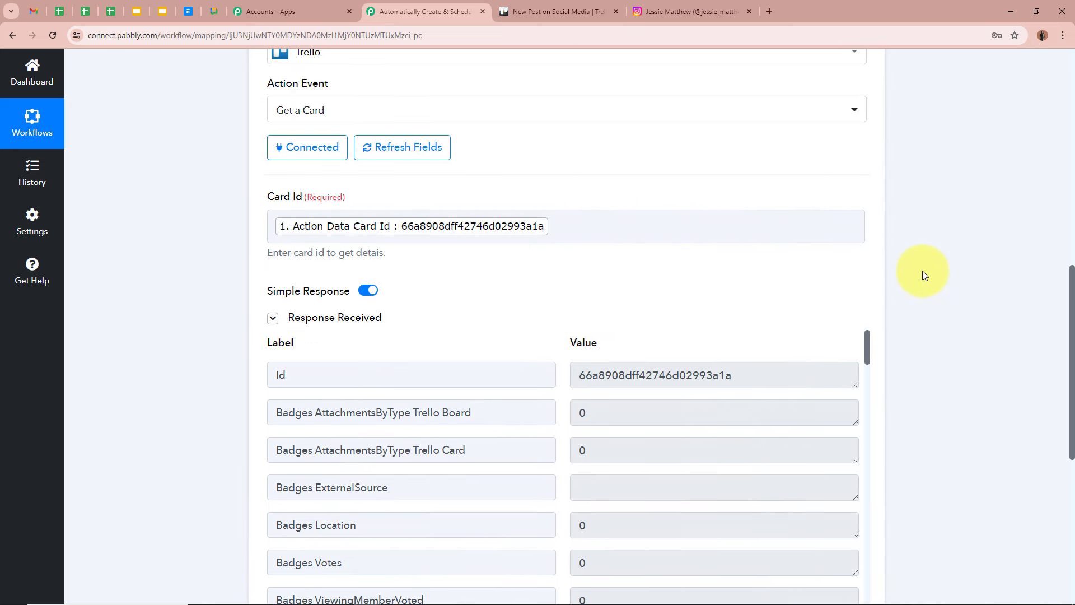
{"action": "scroll", "coordinate": [183, 330], "scroll_direction": "up", "scroll_amount": 4}
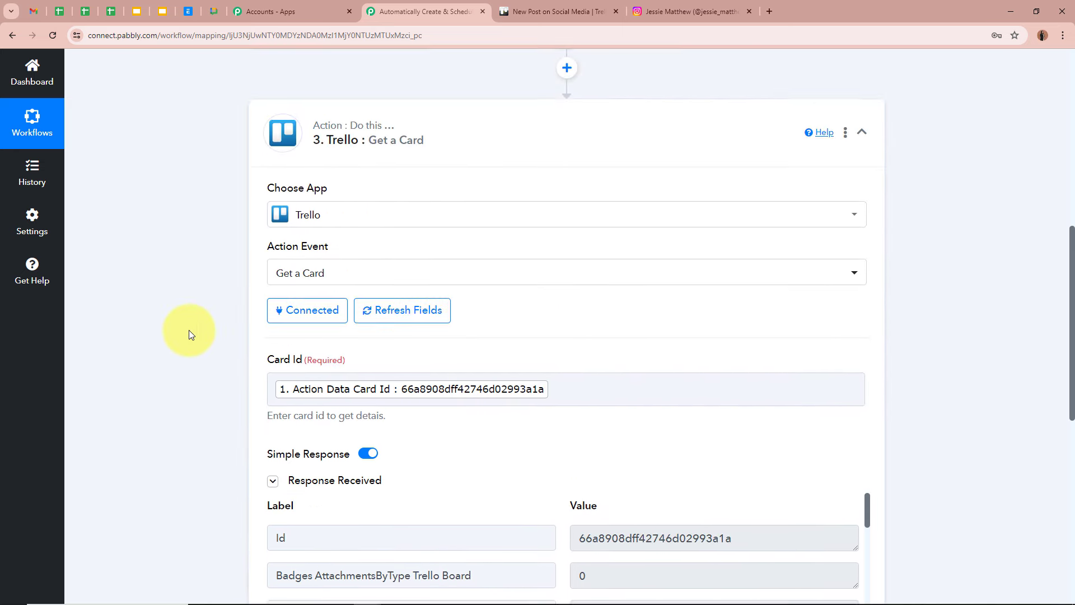
{"action": "left_click", "coordinate": [569, 208]}
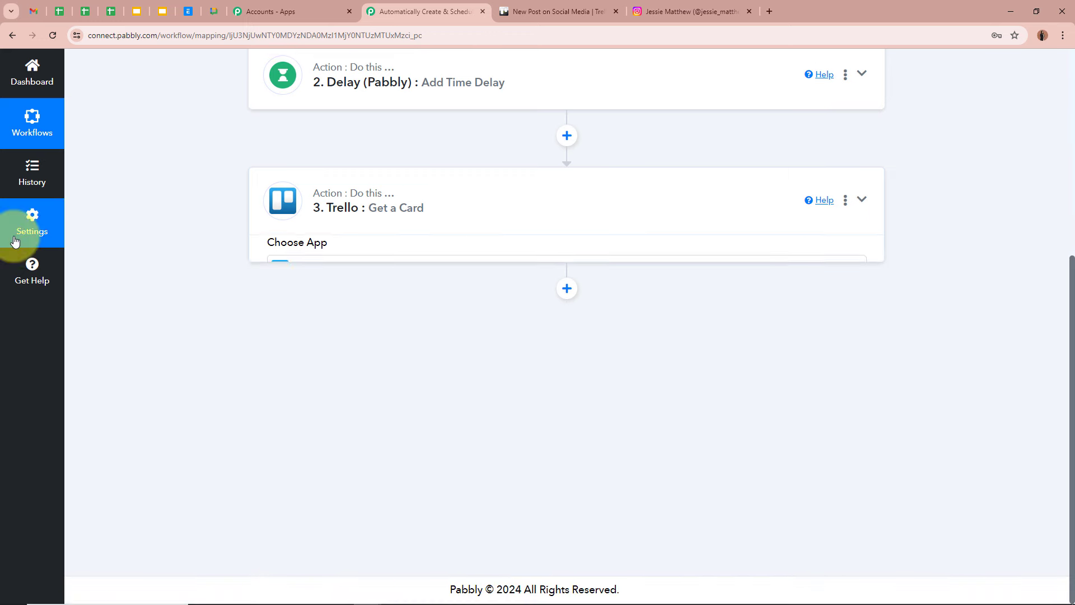
{"action": "scroll", "coordinate": [194, 264], "scroll_direction": "up", "scroll_amount": 1}
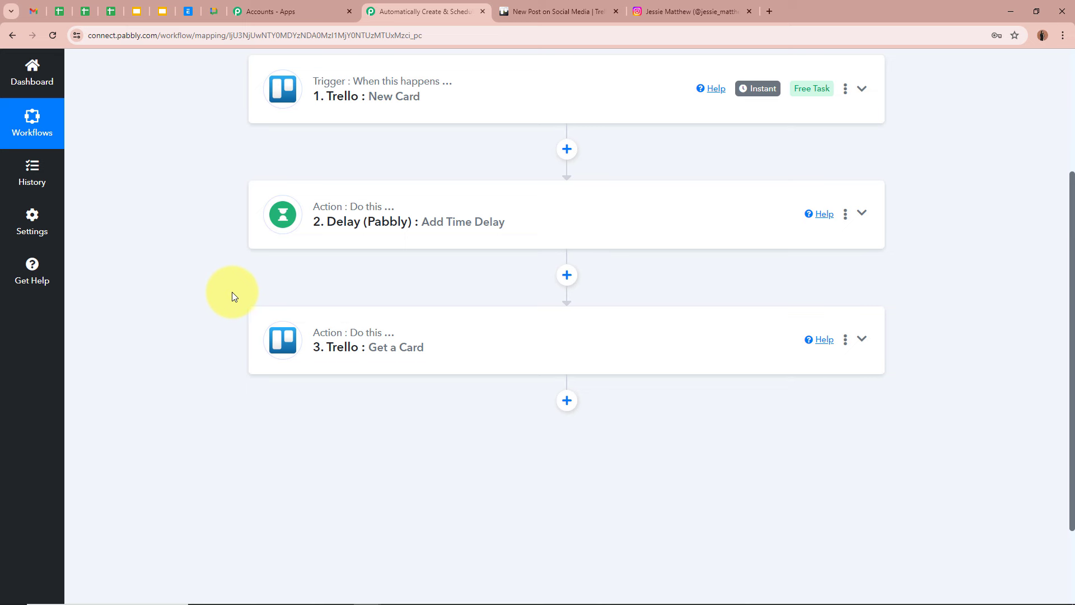
Switch to Trello, try a start date of 8/3/2024 without a due date on the New Post card, and close the card without saving.
{"action": "left_click", "coordinate": [560, 11]}
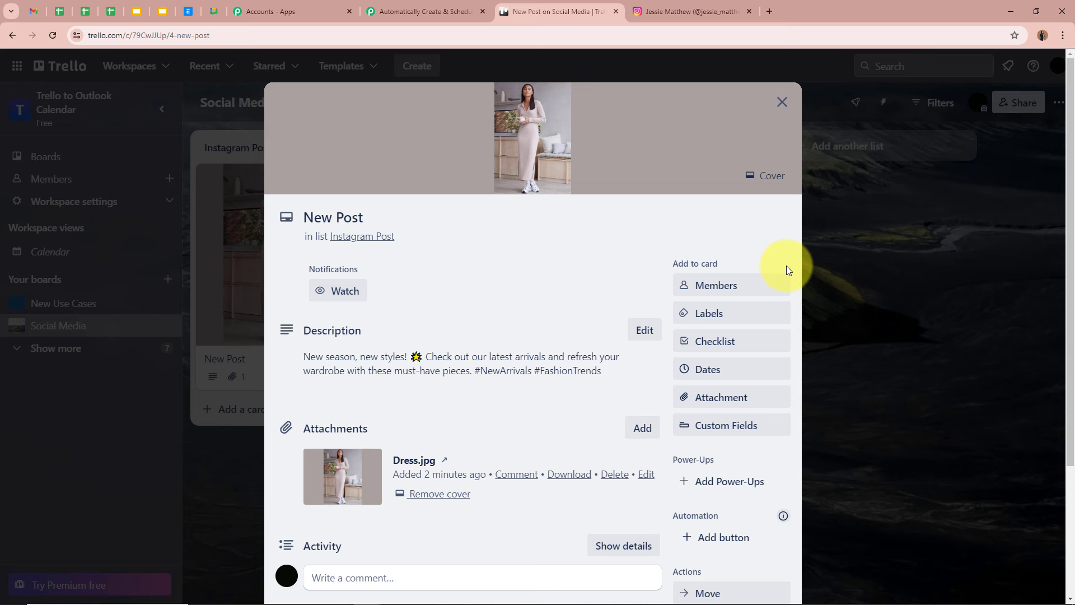
{"action": "left_click", "coordinate": [762, 371]}
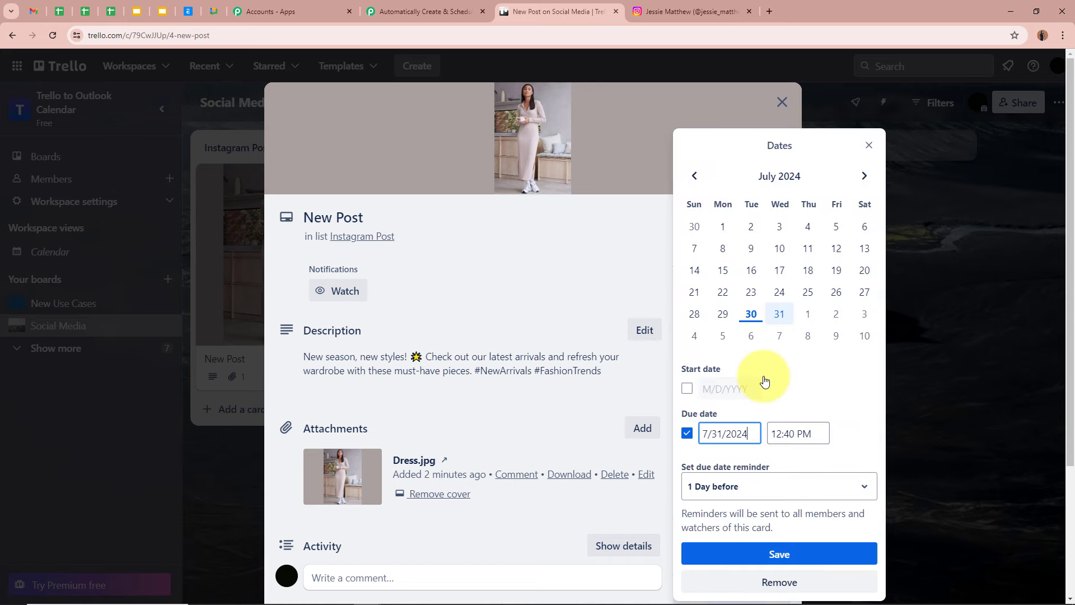
{"action": "left_click", "coordinate": [687, 388]}
{"action": "left_click", "coordinate": [687, 433]}
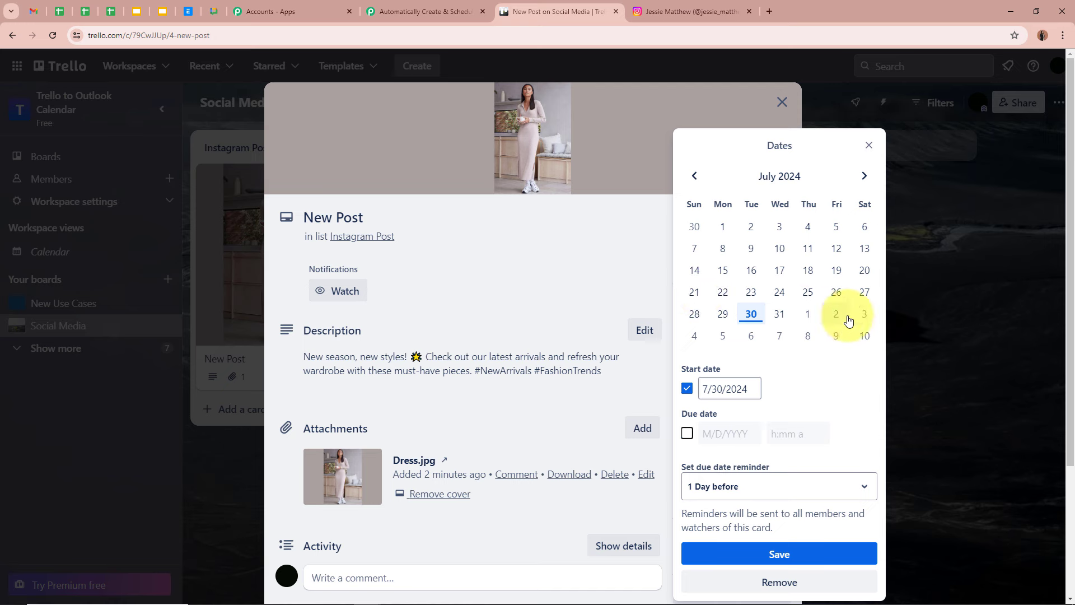
{"action": "left_click", "coordinate": [866, 318]}
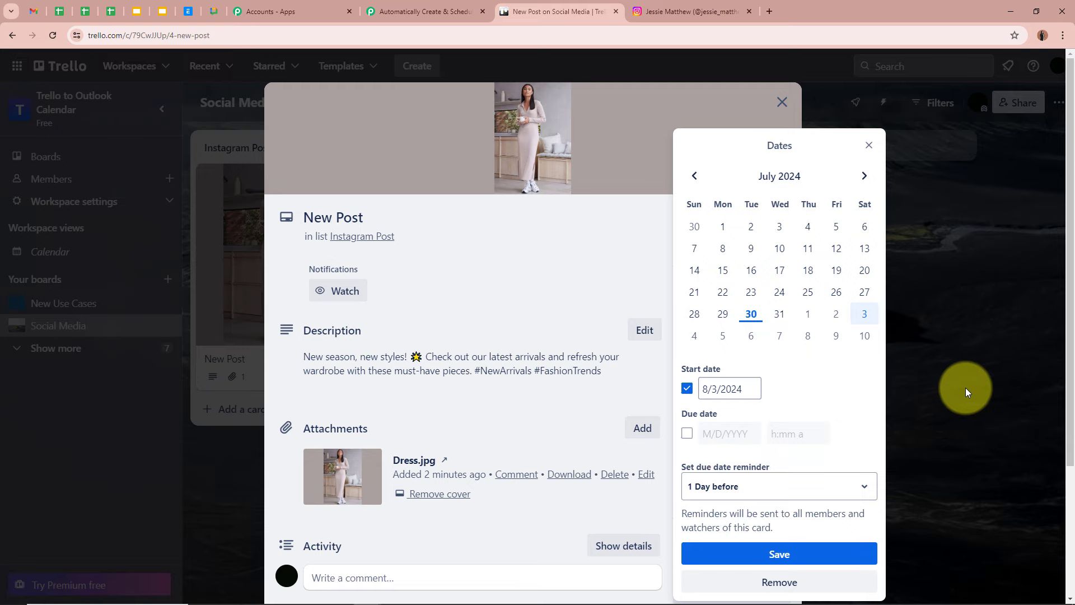
{"action": "left_click", "coordinate": [870, 146]}
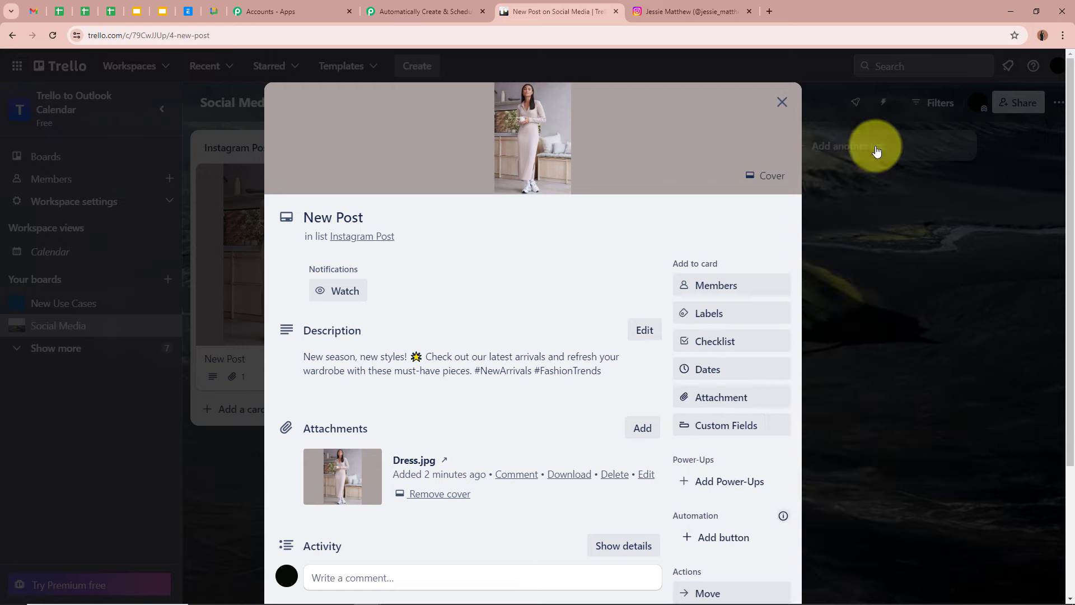
{"action": "left_click", "coordinate": [783, 102]}
Switch to Pabbly Connect and add a Delay (Pabbly) action after Get a Card with the Add Time Delay event.
{"action": "left_click", "coordinate": [430, 6]}
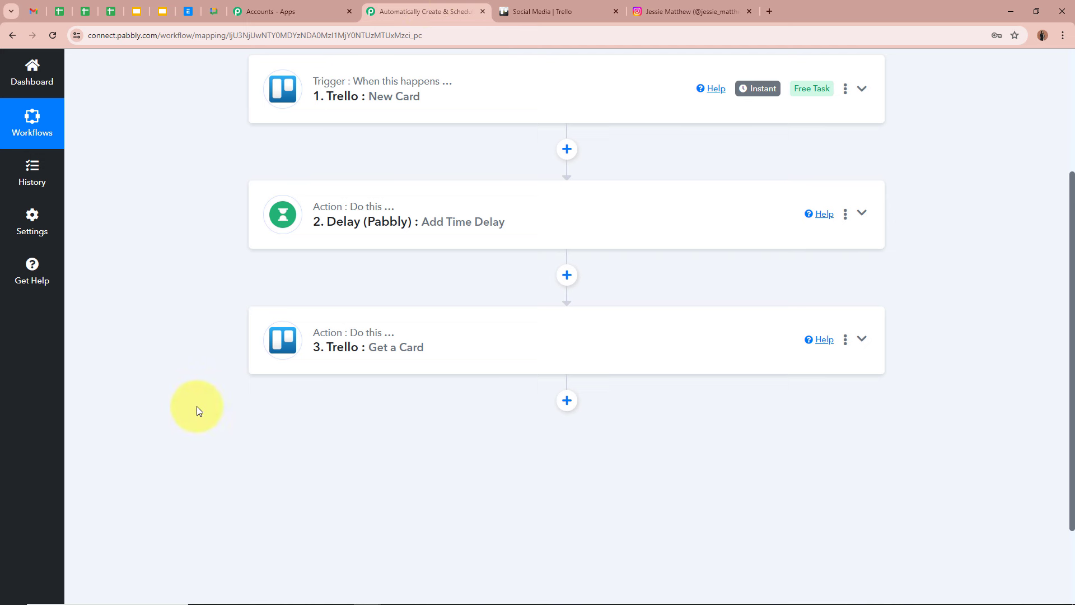
{"action": "scroll", "coordinate": [196, 406], "scroll_direction": "down", "scroll_amount": 2}
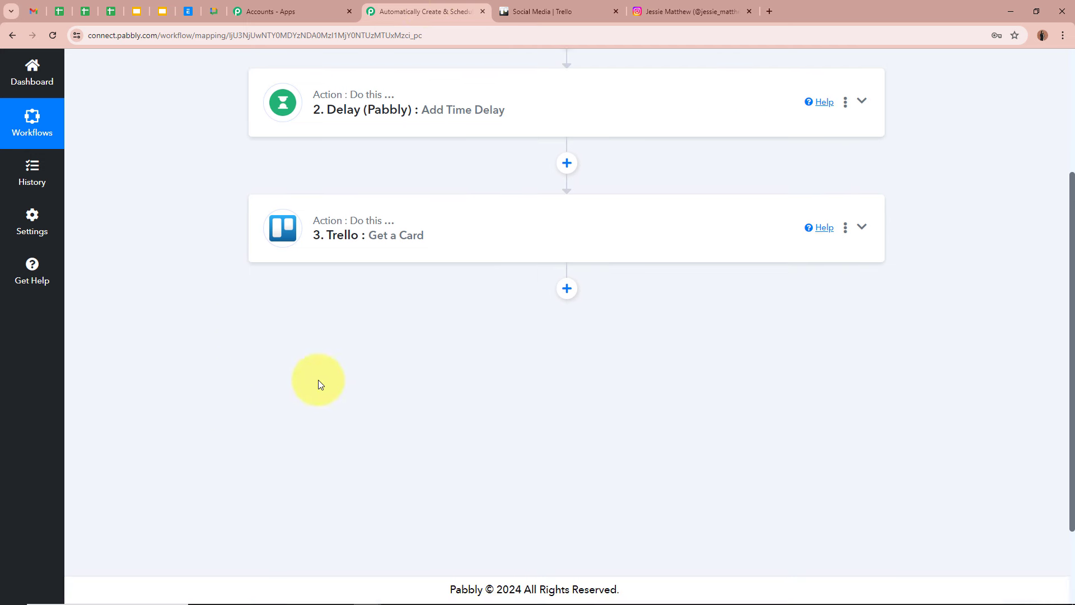
{"action": "left_click", "coordinate": [567, 289]}
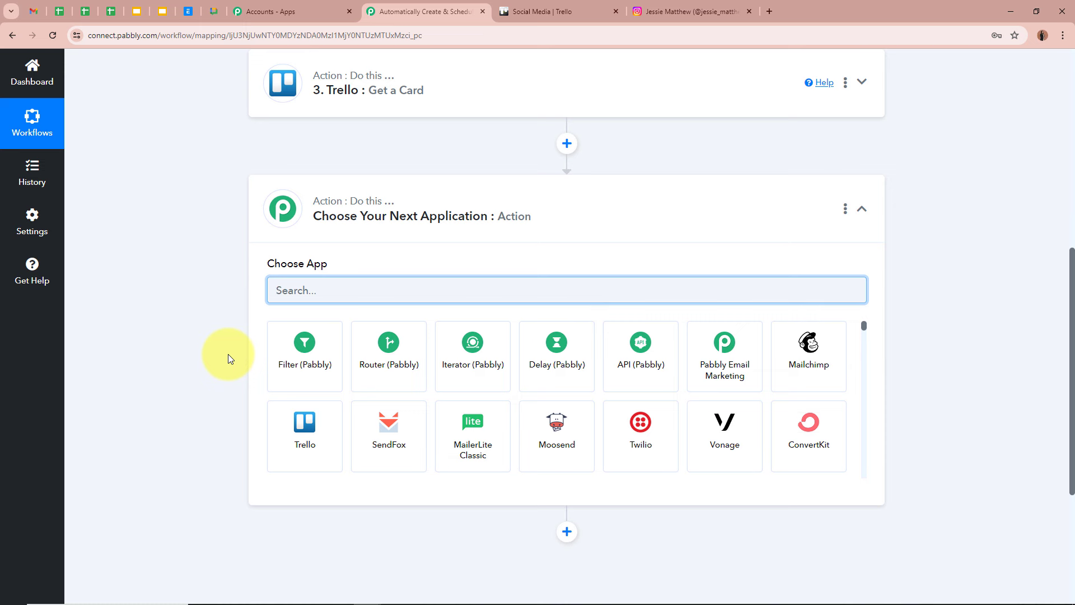
{"action": "left_click", "coordinate": [567, 352]}
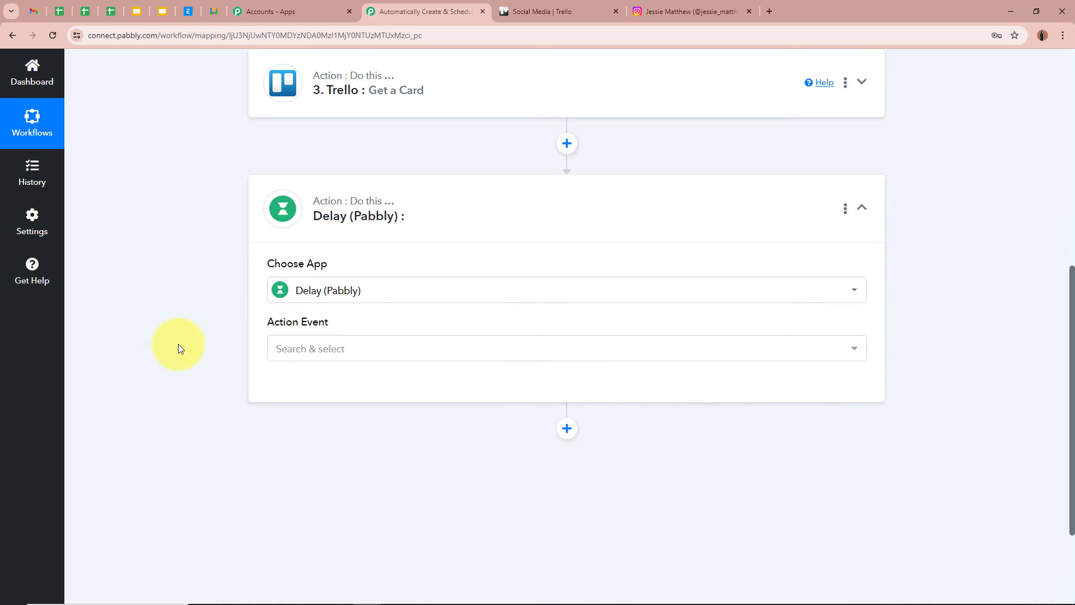
{"action": "left_click", "coordinate": [390, 348]}
{"action": "left_click", "coordinate": [389, 418]}
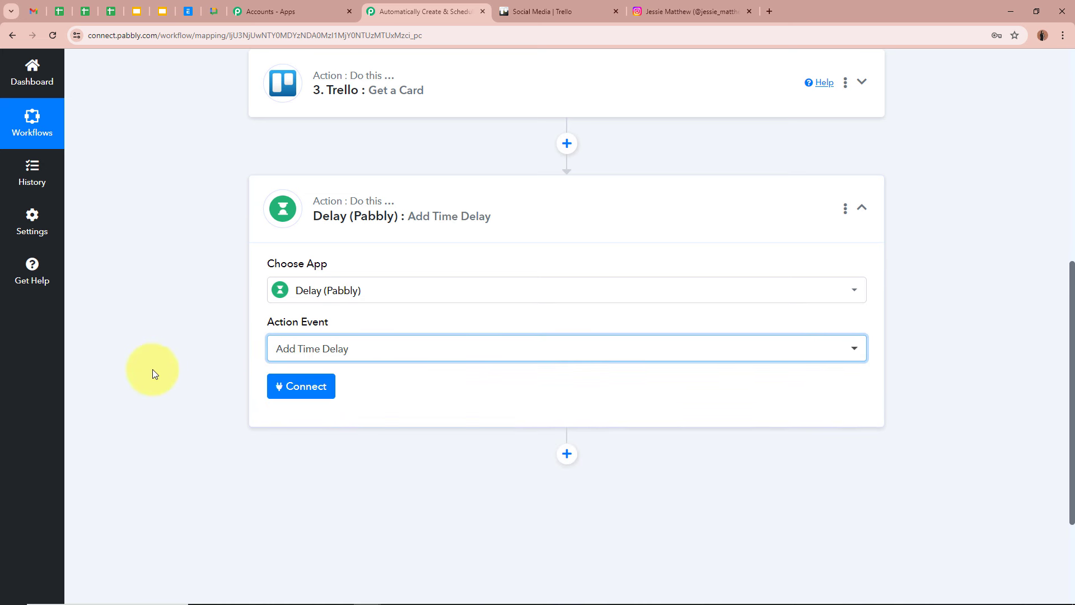
Connect the new Delay (Pabbly) step and set its delay type to Delay Until.
{"action": "left_click", "coordinate": [309, 397]}
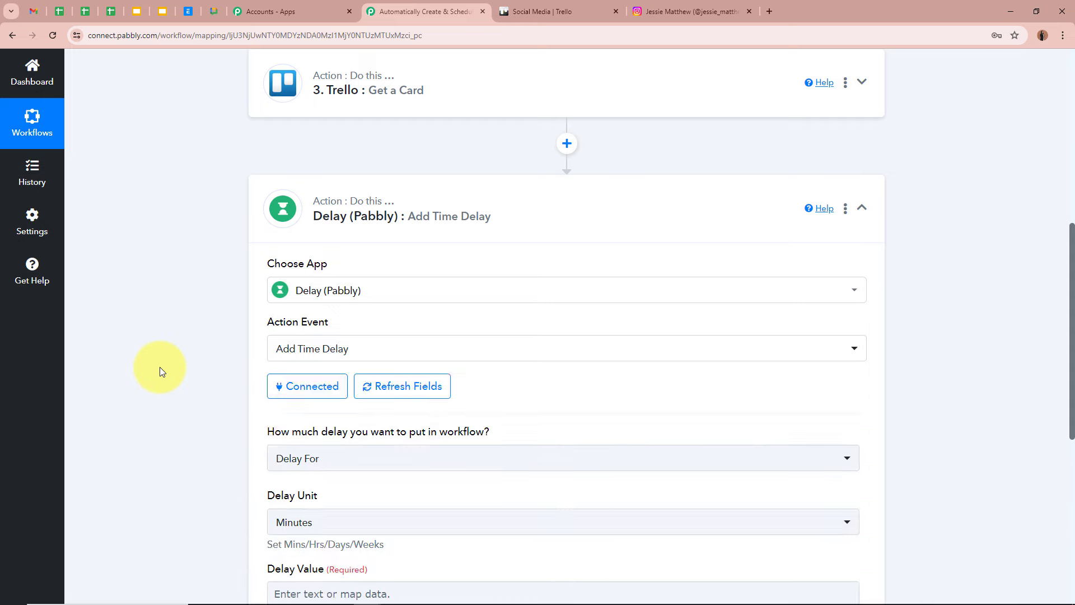
{"action": "scroll", "coordinate": [160, 368], "scroll_direction": "down", "scroll_amount": 3}
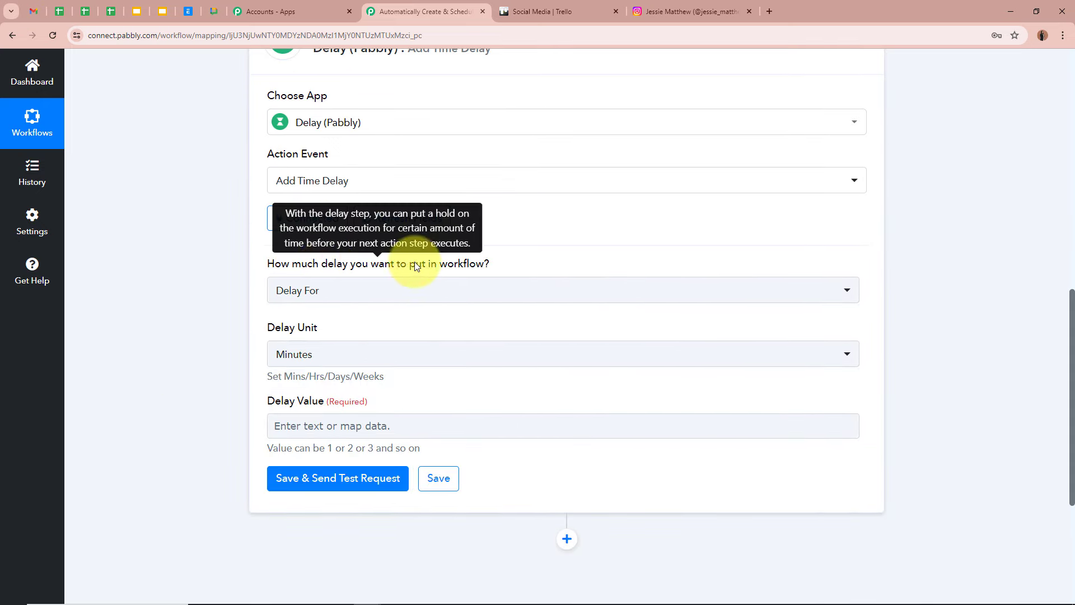
{"action": "left_click", "coordinate": [444, 290]}
{"action": "left_click", "coordinate": [368, 381]}
{"action": "left_click", "coordinate": [192, 318]}
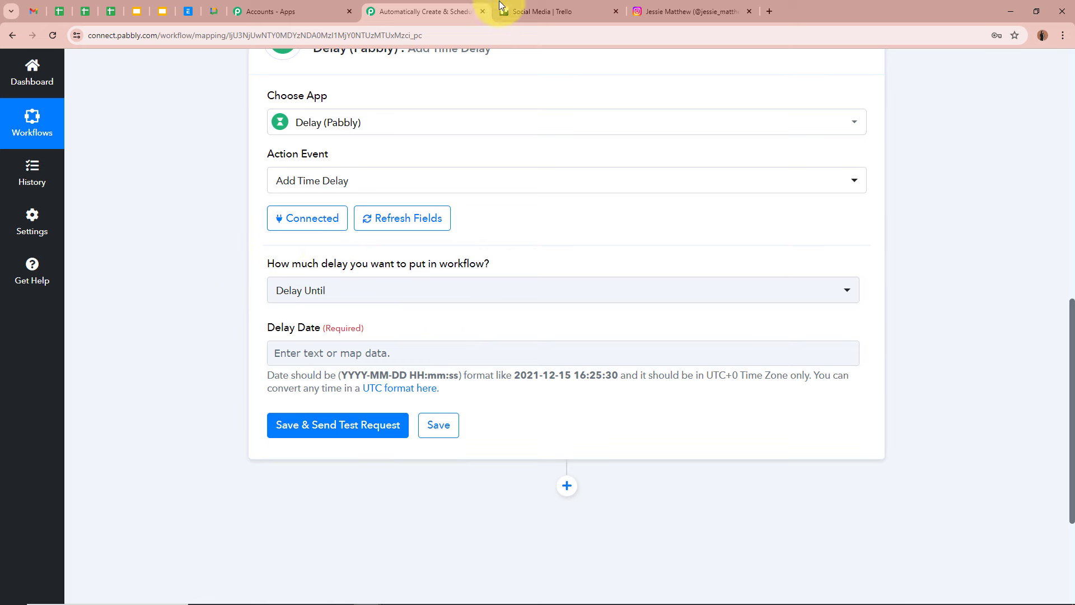
Compare the New Post card on the Trello board with the date format required for Delay Date in Pabbly Connect.
{"action": "left_click", "coordinate": [541, 11]}
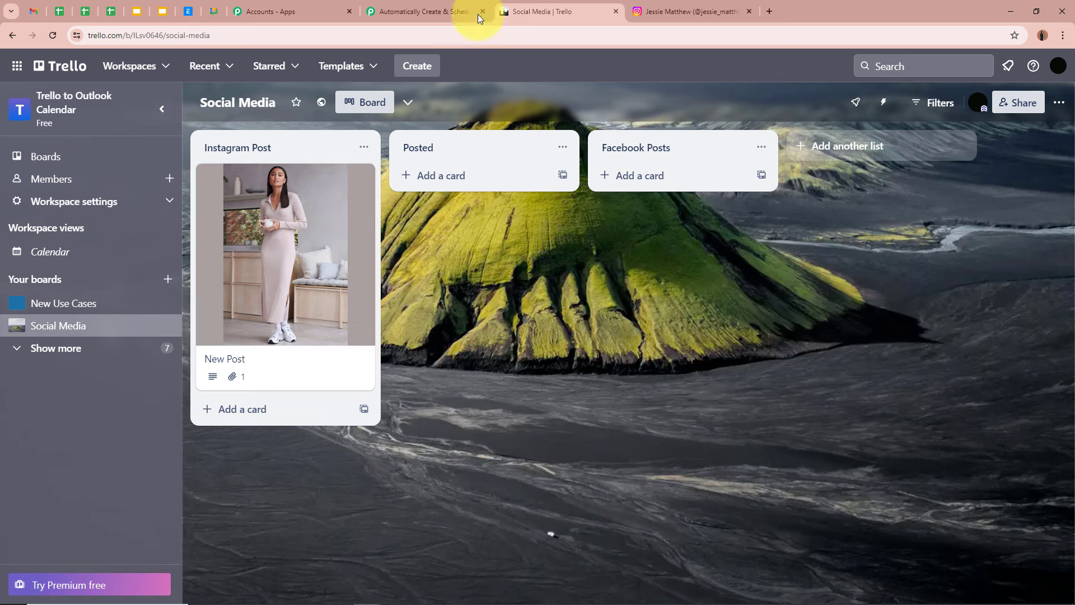
{"action": "left_click", "coordinate": [426, 11]}
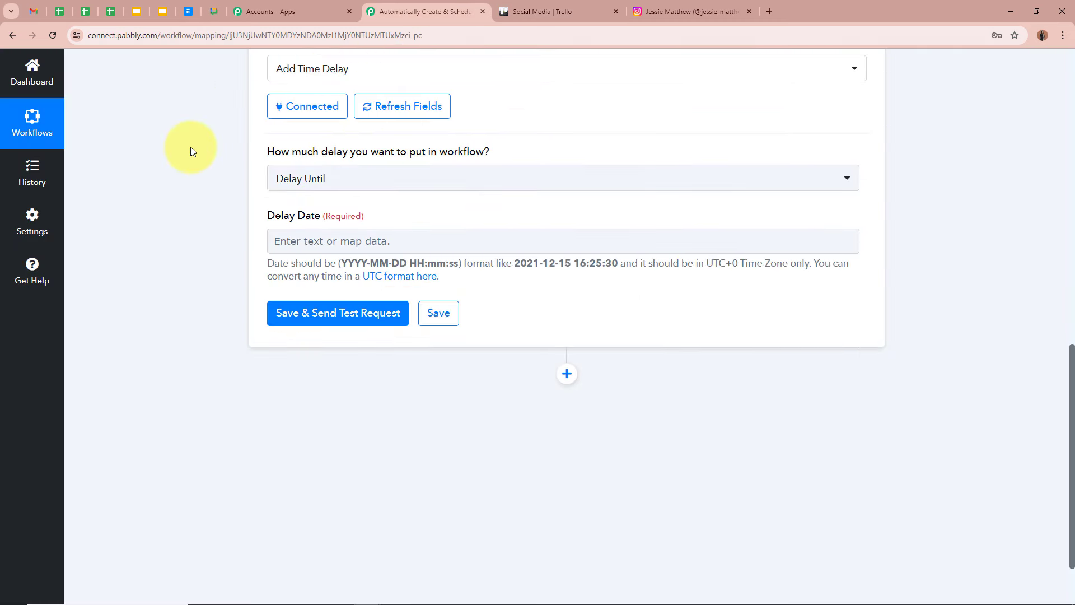
{"action": "left_click", "coordinate": [604, 12]}
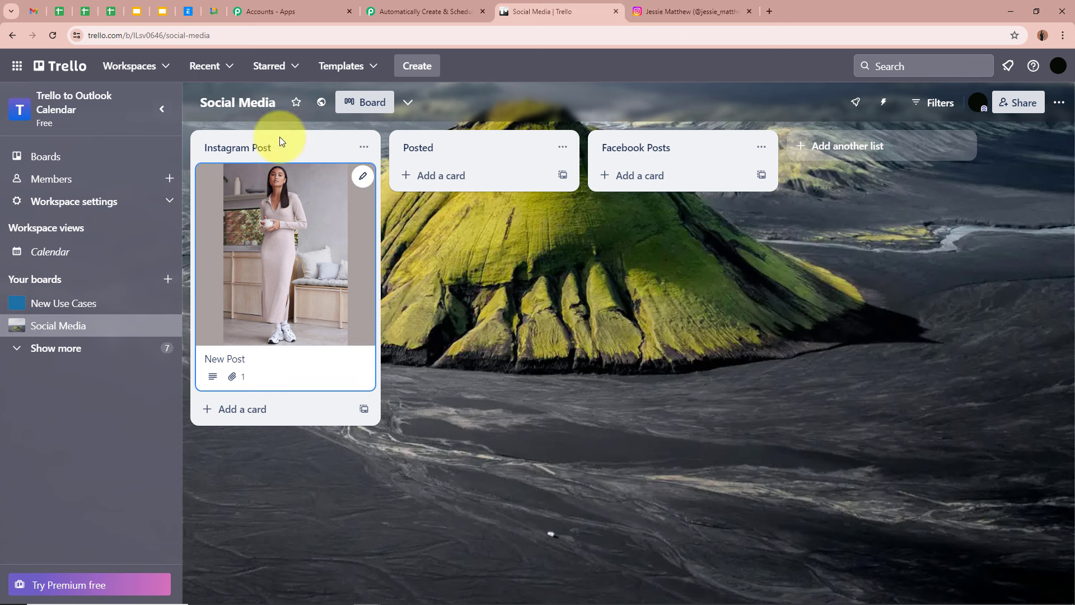
{"action": "left_click", "coordinate": [446, 5]}
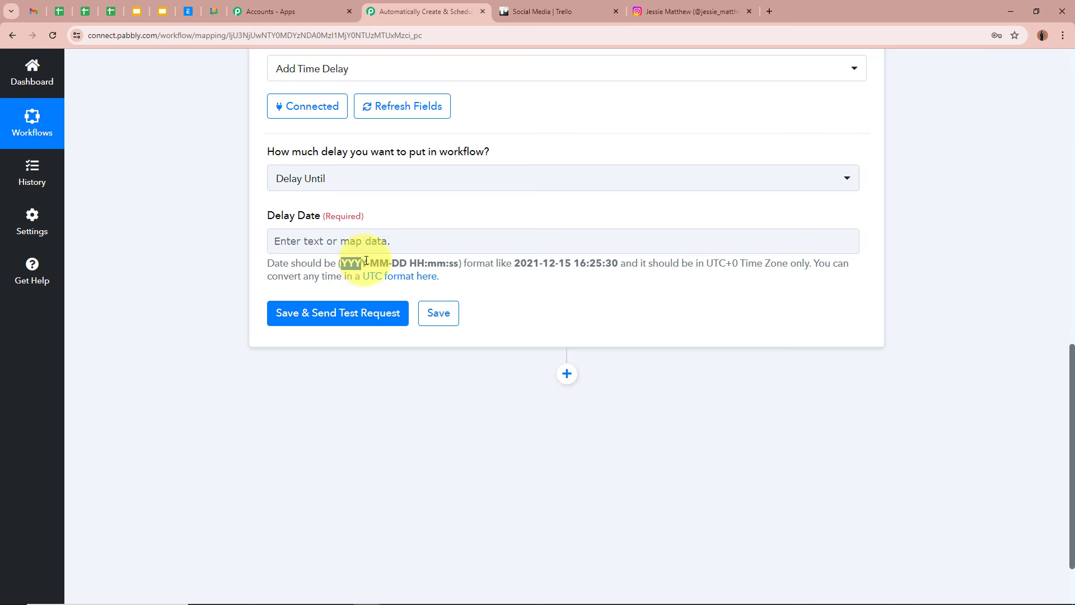
{"action": "left_click", "coordinate": [460, 266]}
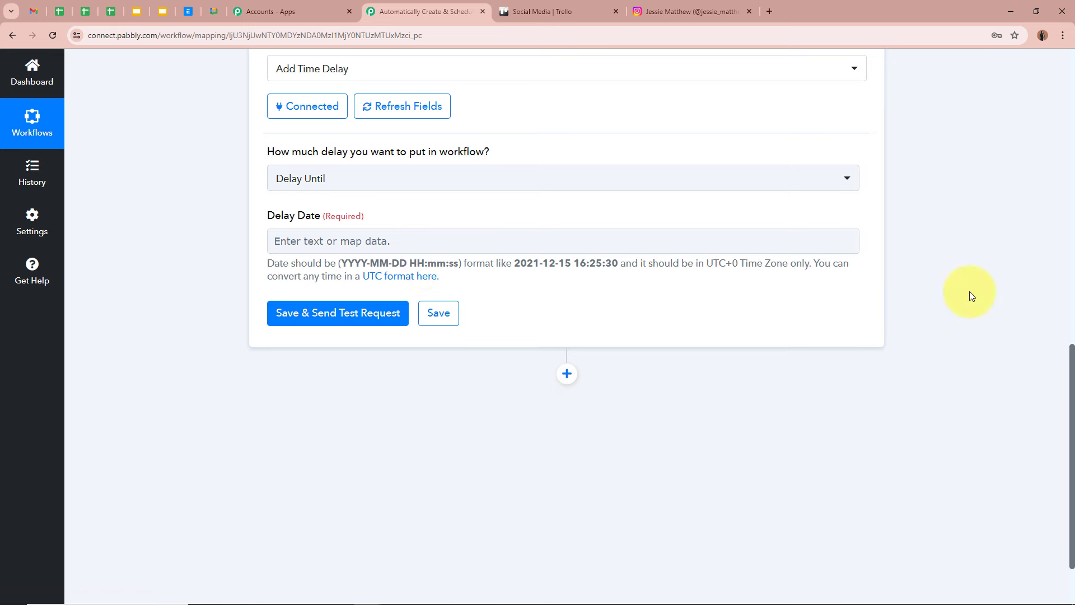
Add and connect a Date/Time Formatter (Pabbly) action between Get a Card and Delay, with the Format Date with Time Zone event.
{"action": "scroll", "coordinate": [971, 296], "scroll_direction": "up", "scroll_amount": 5}
{"action": "left_click", "coordinate": [567, 143]}
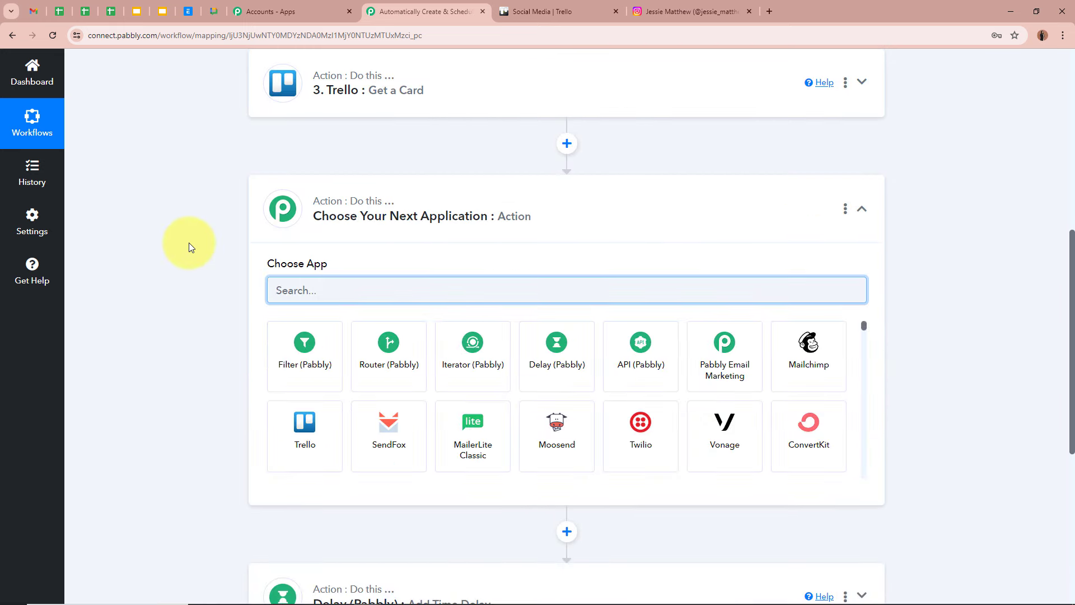
{"action": "type", "text": "Date"}
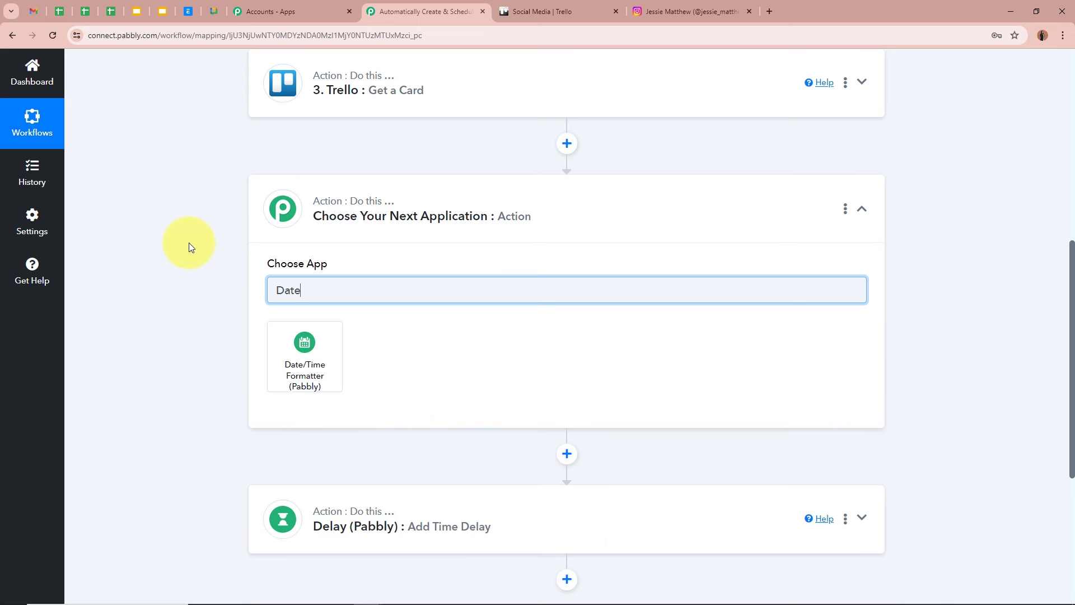
{"action": "left_click", "coordinate": [305, 356]}
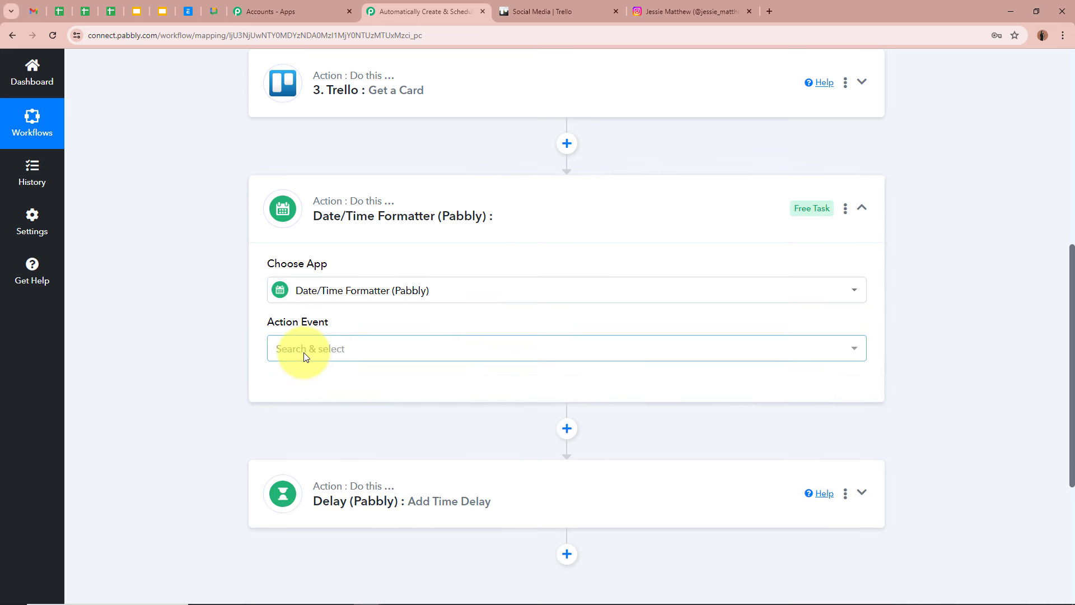
{"action": "left_click", "coordinate": [304, 352]}
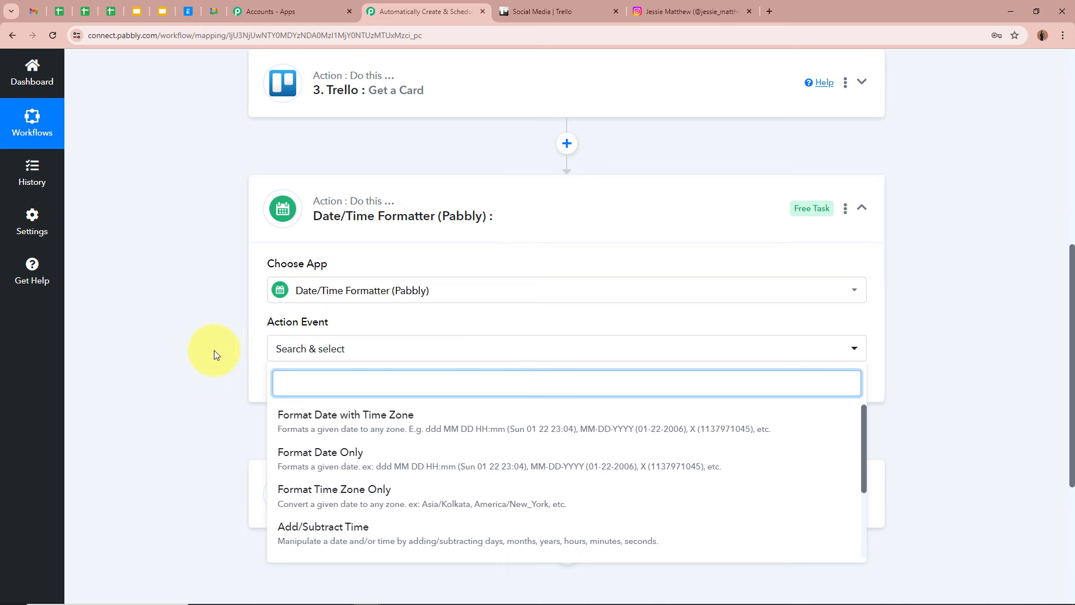
{"action": "left_click", "coordinate": [301, 412]}
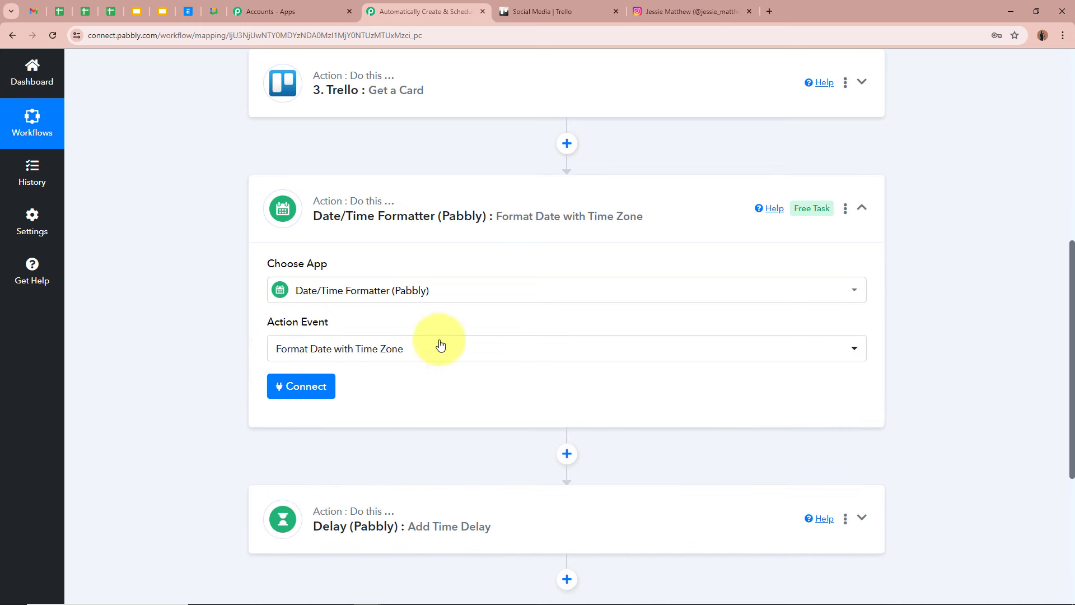
{"action": "left_click", "coordinate": [300, 385]}
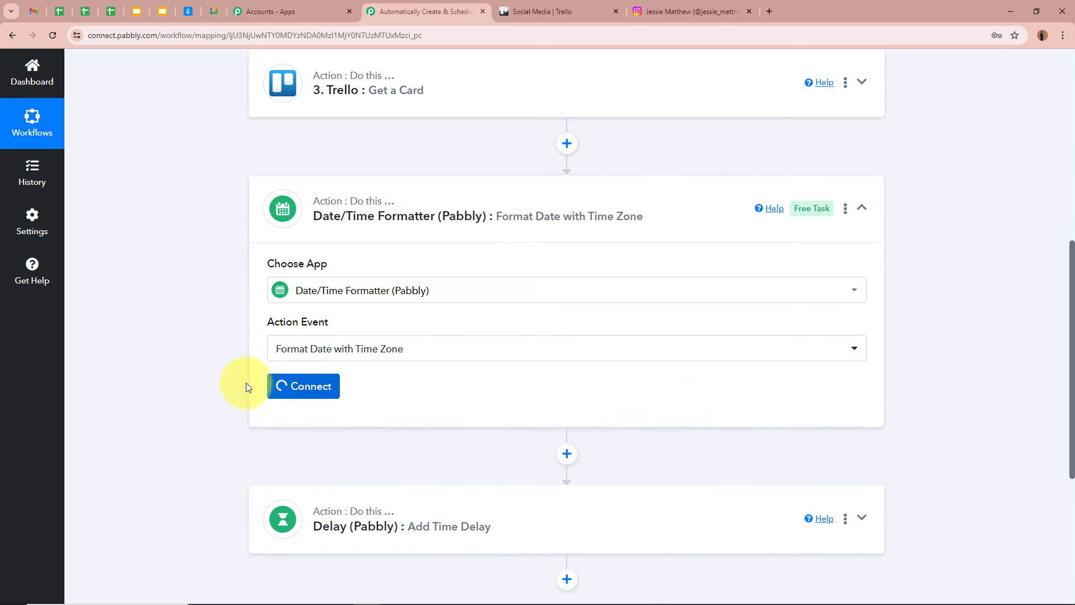
Map the formatter's Date to the DateLastActivity value from the Trello Get a Card step.
{"action": "scroll", "coordinate": [180, 379], "scroll_direction": "down", "scroll_amount": 3}
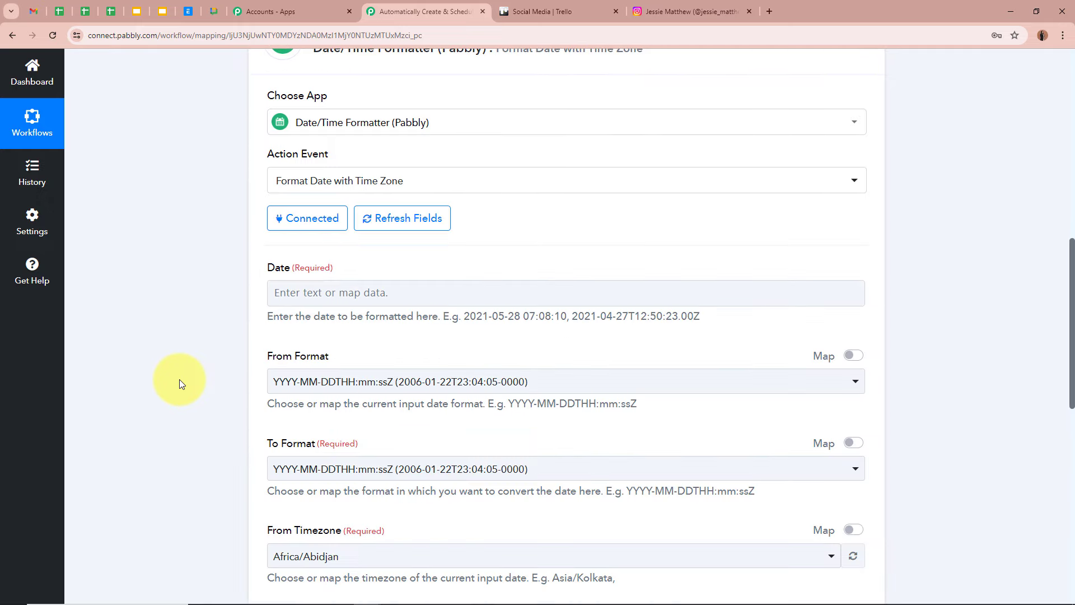
{"action": "left_click", "coordinate": [283, 297]}
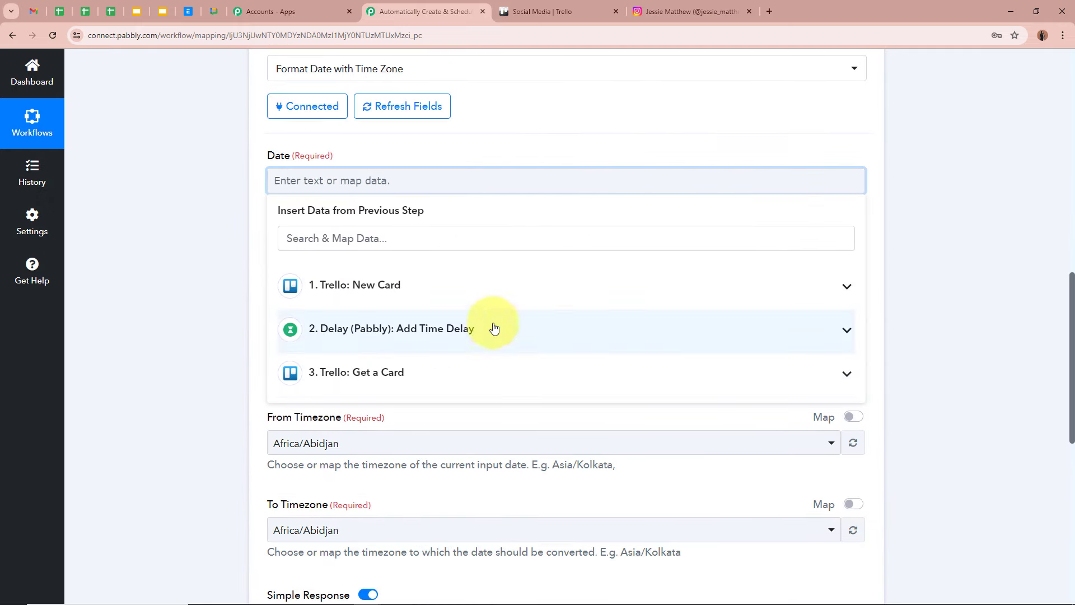
{"action": "left_click", "coordinate": [507, 374]}
{"action": "scroll", "coordinate": [497, 471], "scroll_direction": "down", "scroll_amount": 8}
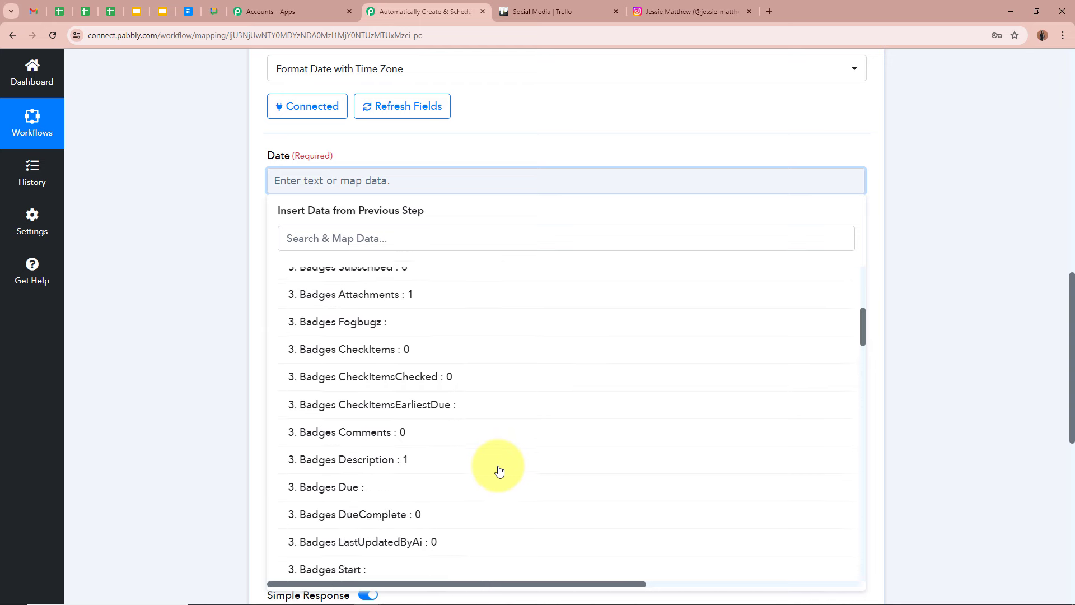
{"action": "scroll", "coordinate": [499, 471], "scroll_direction": "down", "scroll_amount": 3}
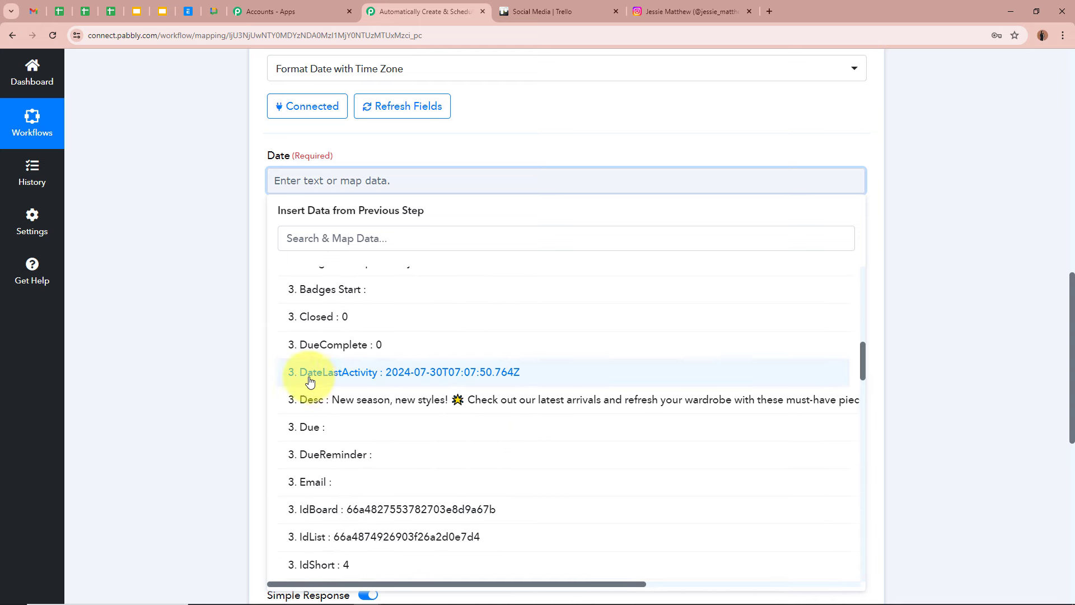
{"action": "left_click", "coordinate": [439, 372]}
{"action": "left_click", "coordinate": [225, 253]}
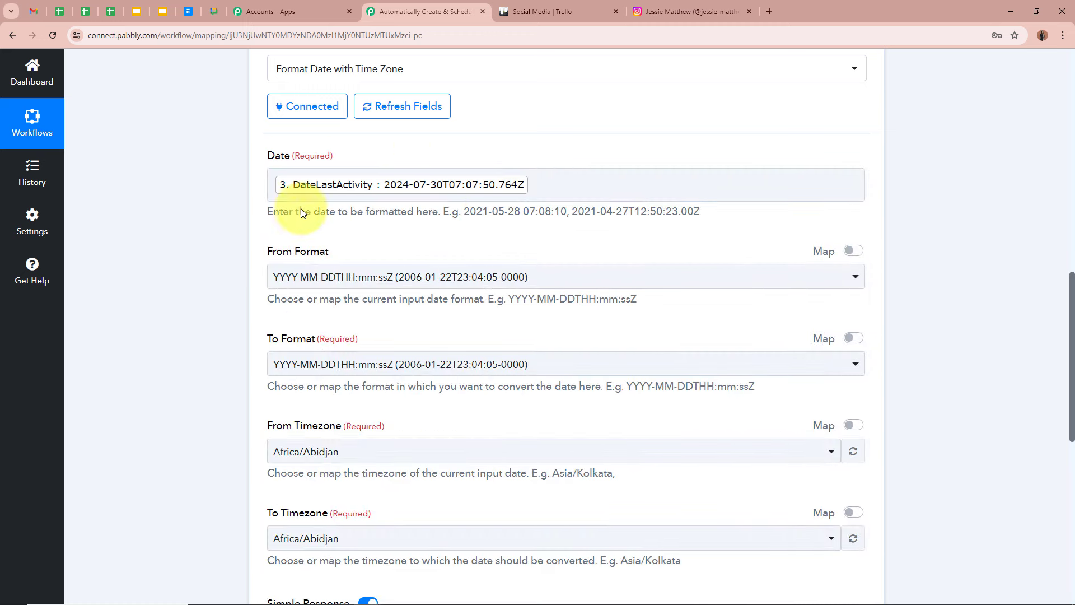
Keep the From Format as YYYY-MM-DDTHH:mm:ssZ and set the To Format to YYYY-MM-DD HH:mm:ss.
{"action": "left_click", "coordinate": [443, 279]}
{"action": "left_click", "coordinate": [163, 259]}
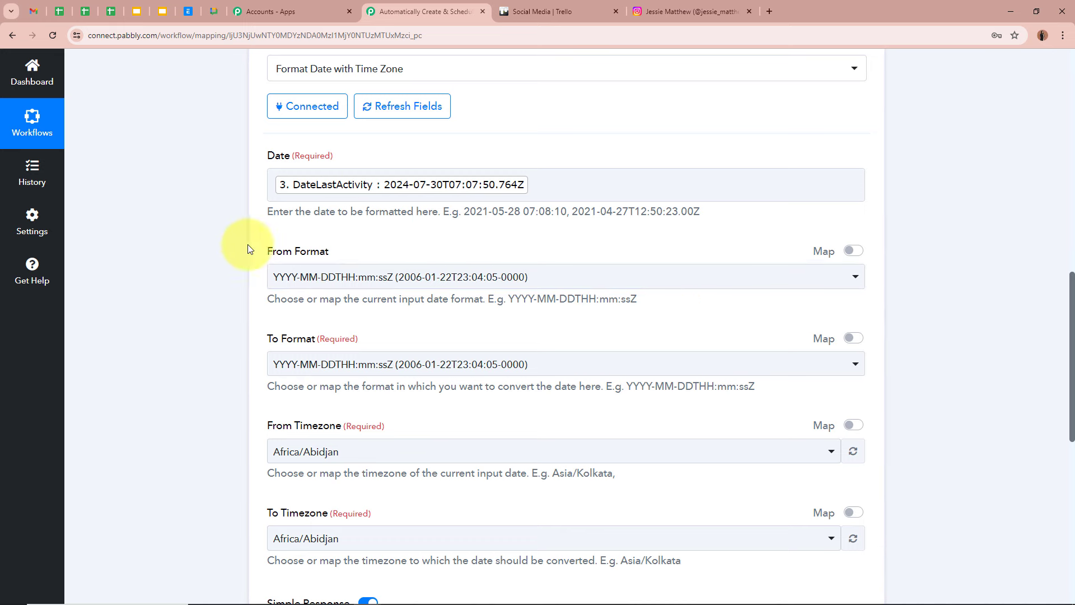
{"action": "scroll", "coordinate": [223, 254], "scroll_direction": "down", "scroll_amount": 3}
{"action": "left_click", "coordinate": [398, 202]}
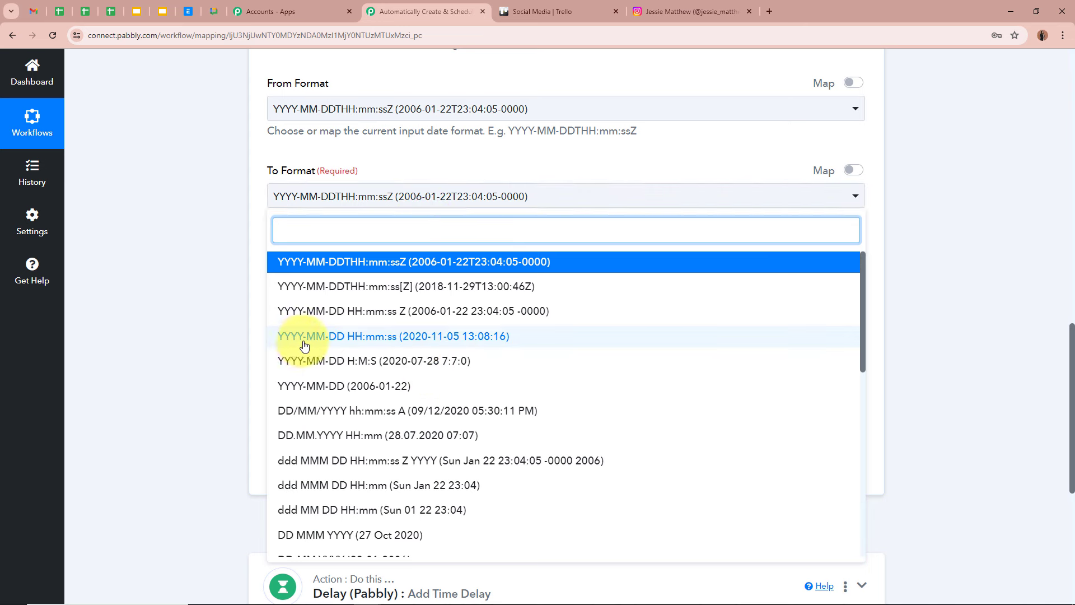
{"action": "left_click", "coordinate": [434, 339]}
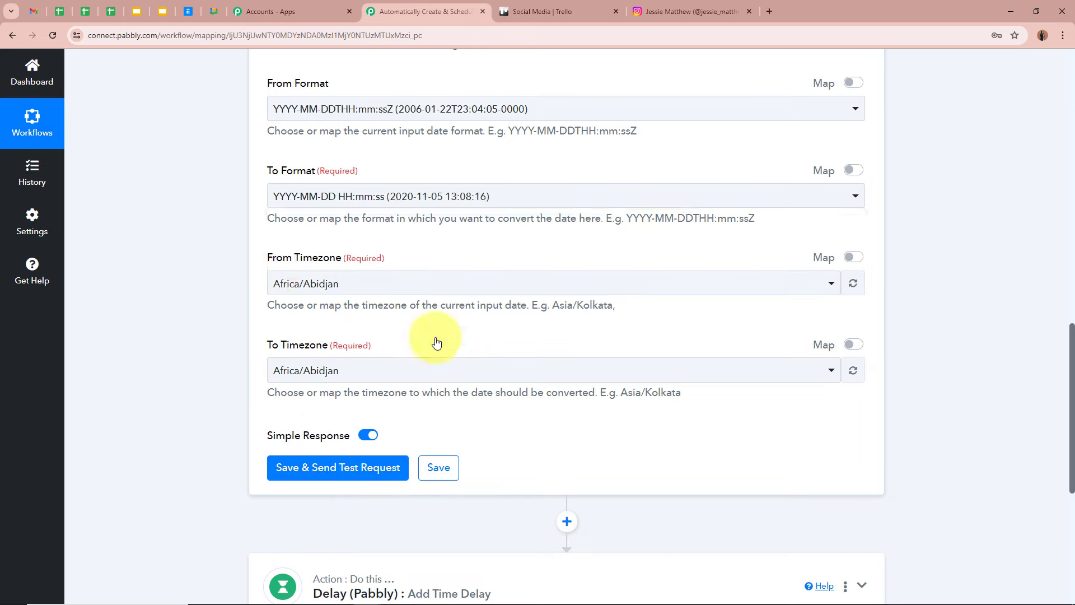
Set both the From Timezone and the To Timezone of the date formatter to Etc/UTC.
{"action": "scroll", "coordinate": [207, 244], "scroll_direction": "down", "scroll_amount": 1}
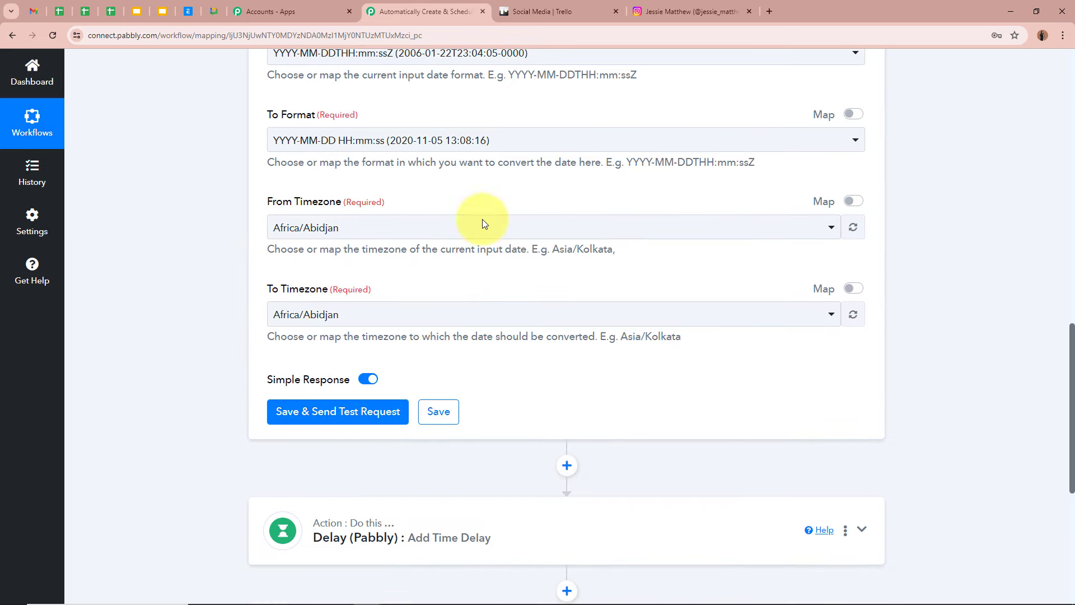
{"action": "left_click", "coordinate": [386, 230]}
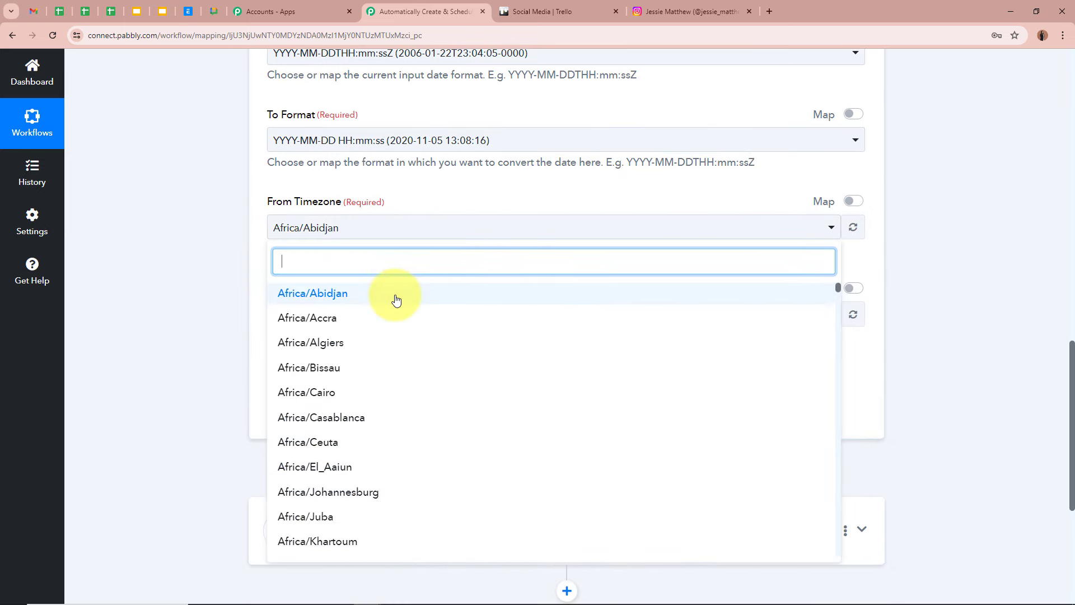
{"action": "type", "text": "Etc"}
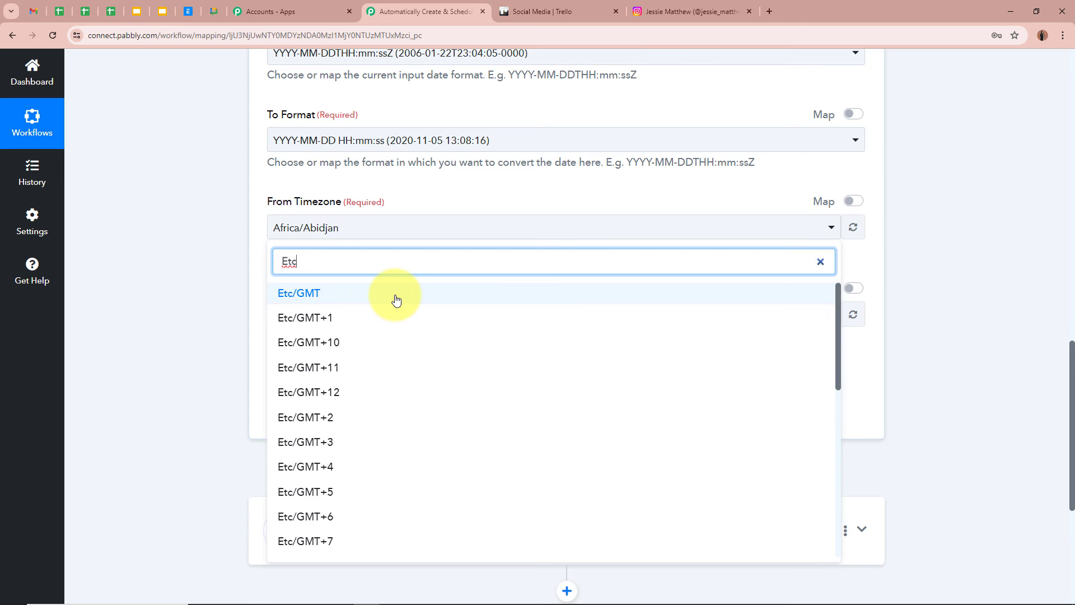
{"action": "type", "text": "/U"}
{"action": "left_click", "coordinate": [396, 297]}
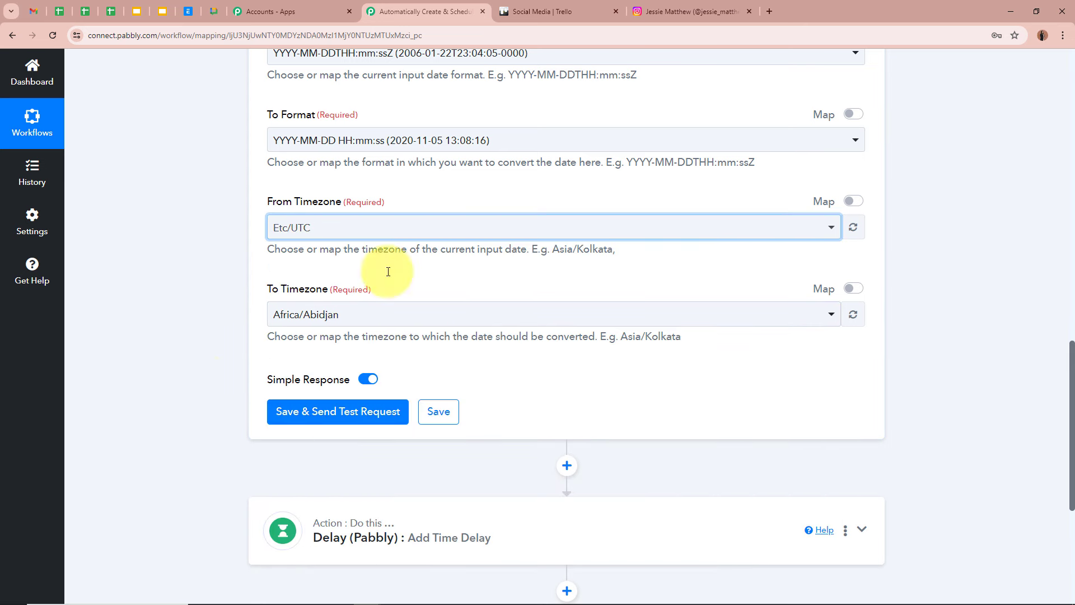
{"action": "scroll", "coordinate": [684, 120], "scroll_direction": "up", "scroll_amount": 3}
{"action": "scroll", "coordinate": [177, 237], "scroll_direction": "down", "scroll_amount": 3}
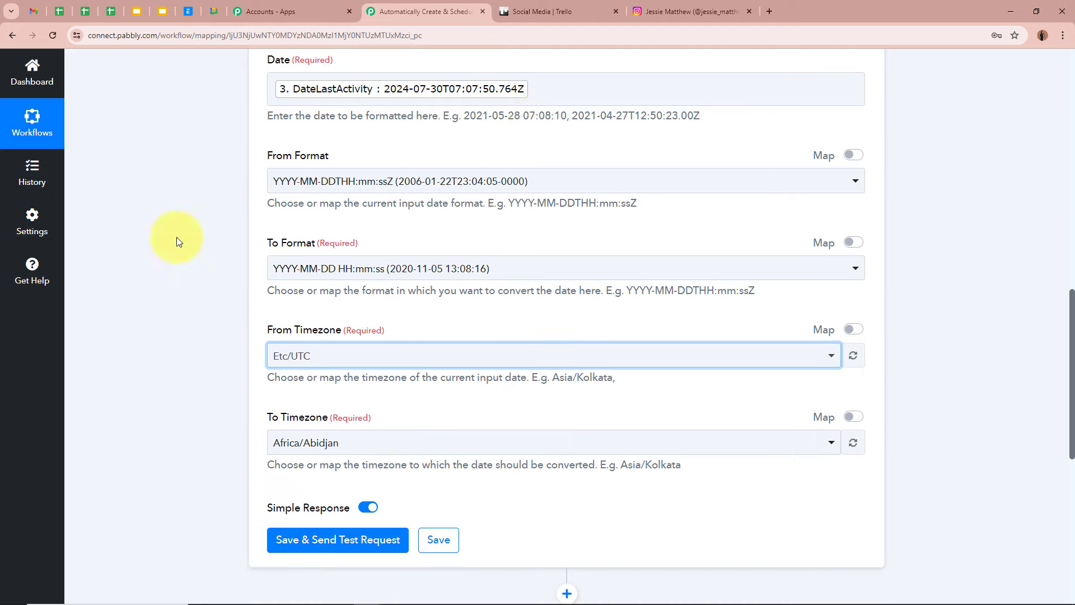
{"action": "left_click", "coordinate": [413, 311]}
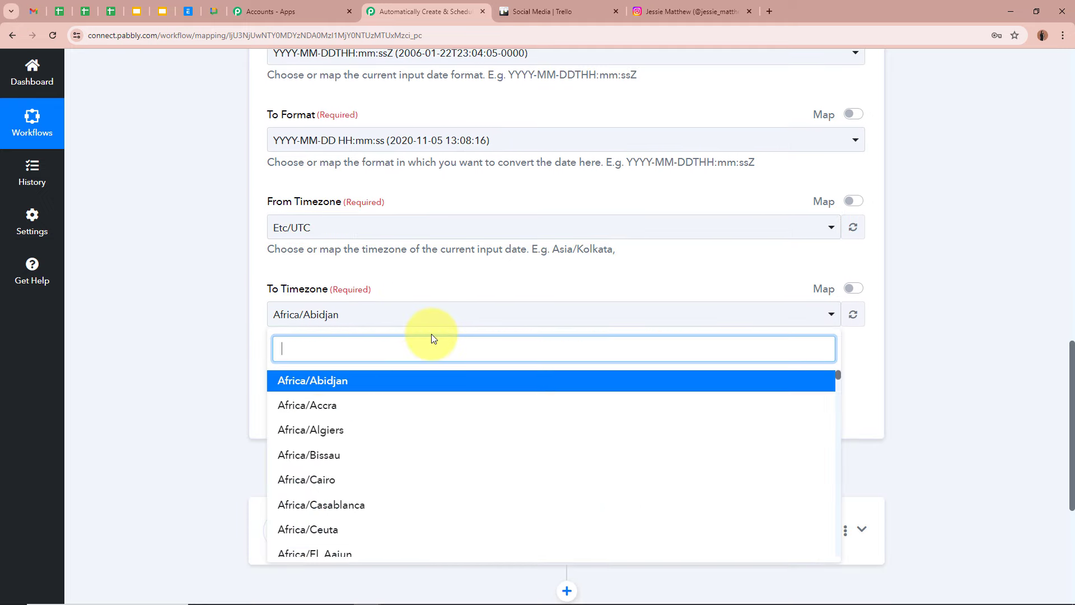
{"action": "type", "text": "Utc"}
{"action": "left_click", "coordinate": [347, 383]}
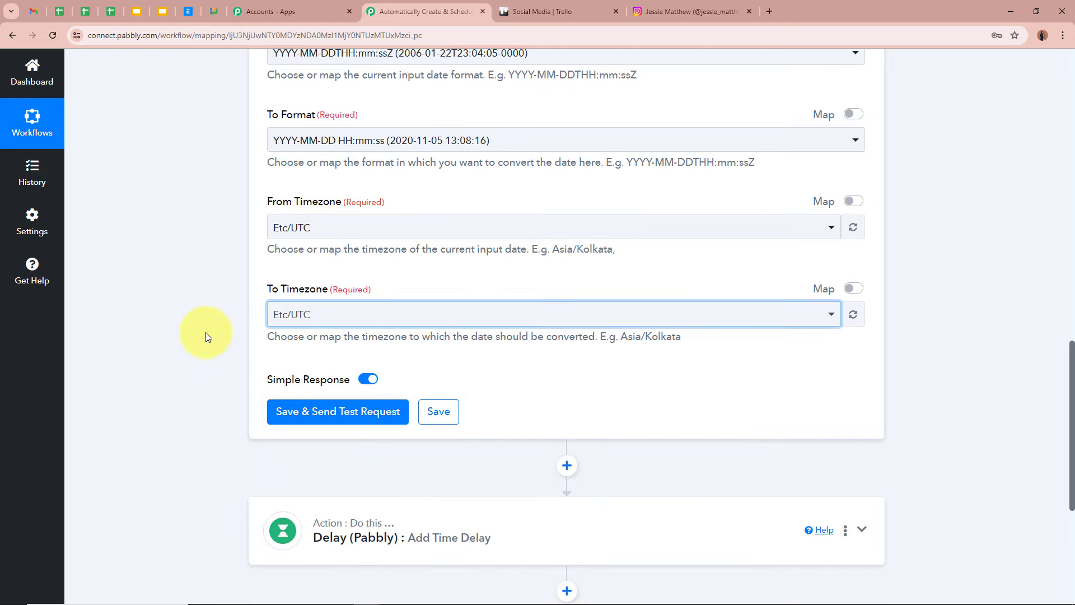
Save the Date/Time Formatter step with a test request and select the formatted date in the response.
{"action": "scroll", "coordinate": [206, 332], "scroll_direction": "down", "scroll_amount": 1}
{"action": "scroll", "coordinate": [207, 336], "scroll_direction": "down", "scroll_amount": 2}
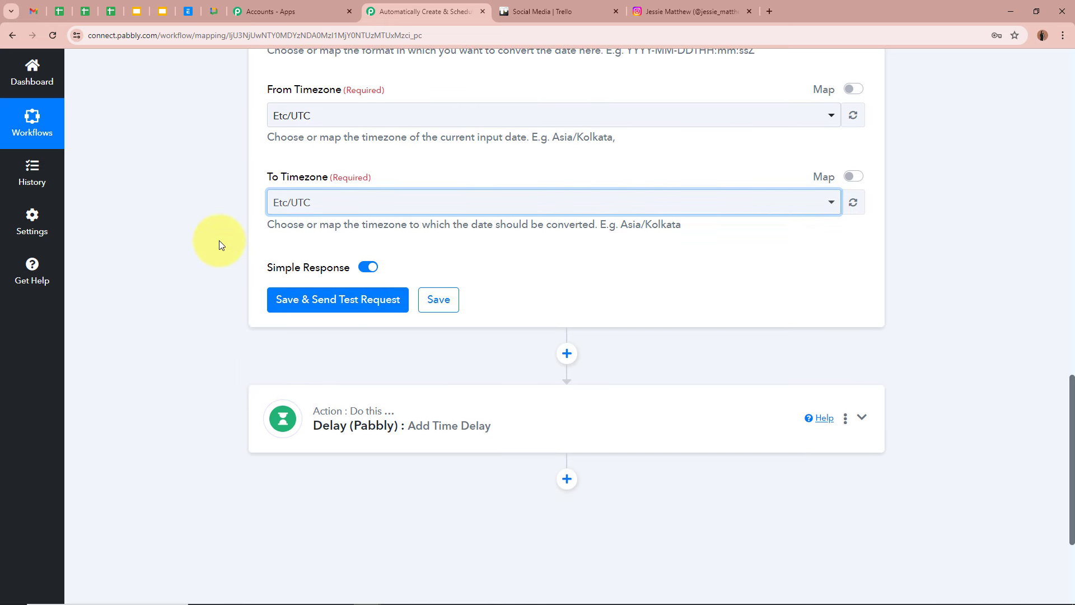
{"action": "scroll", "coordinate": [220, 241], "scroll_direction": "up", "scroll_amount": 1}
{"action": "scroll", "coordinate": [220, 240], "scroll_direction": "down", "scroll_amount": 1}
{"action": "left_click", "coordinate": [355, 300]}
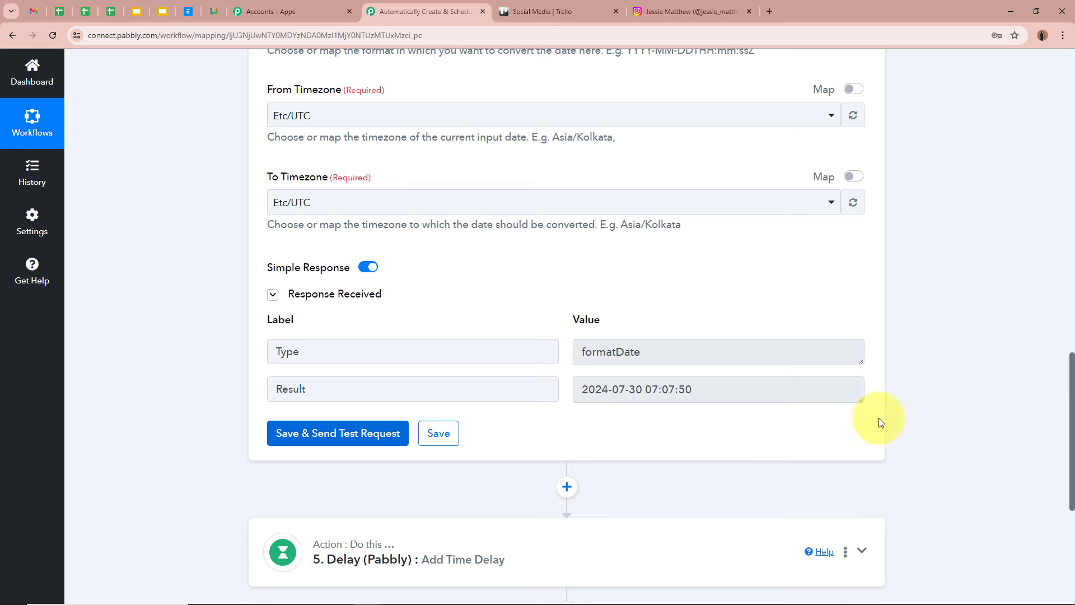
{"action": "left_click_drag", "start_coordinate": [756, 399], "coordinate": [471, 384]}
Expand the Delay (Pabbly) step and map its Delay Date to the Result of the Date/Time Formatter step.
{"action": "scroll", "coordinate": [574, 382], "scroll_direction": "down", "scroll_amount": 3}
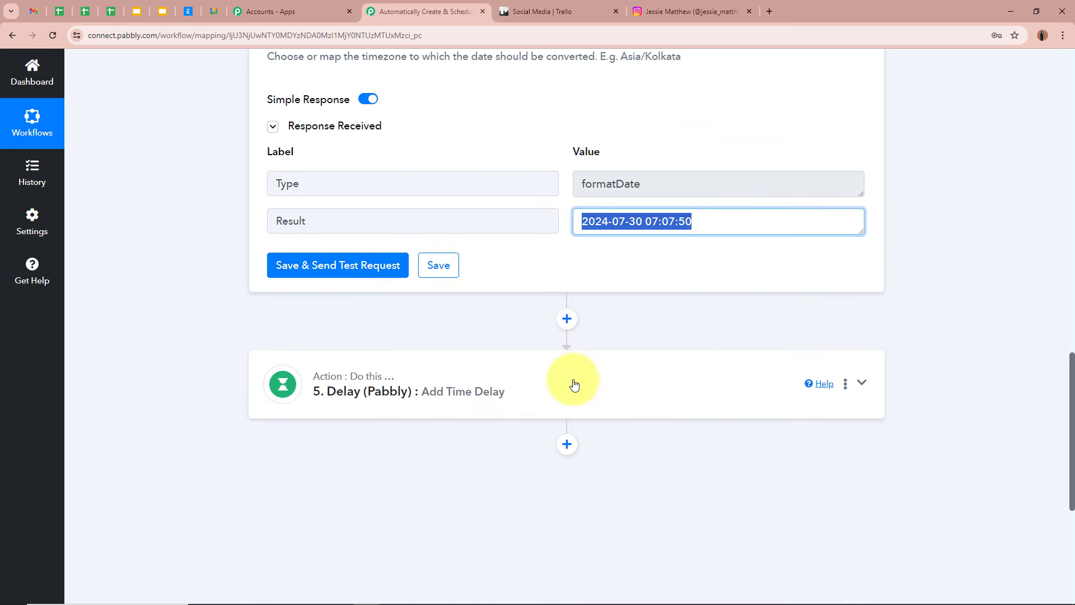
{"action": "left_click", "coordinate": [573, 382]}
{"action": "scroll", "coordinate": [201, 334], "scroll_direction": "down", "scroll_amount": 5}
{"action": "scroll", "coordinate": [199, 332], "scroll_direction": "up", "scroll_amount": 7}
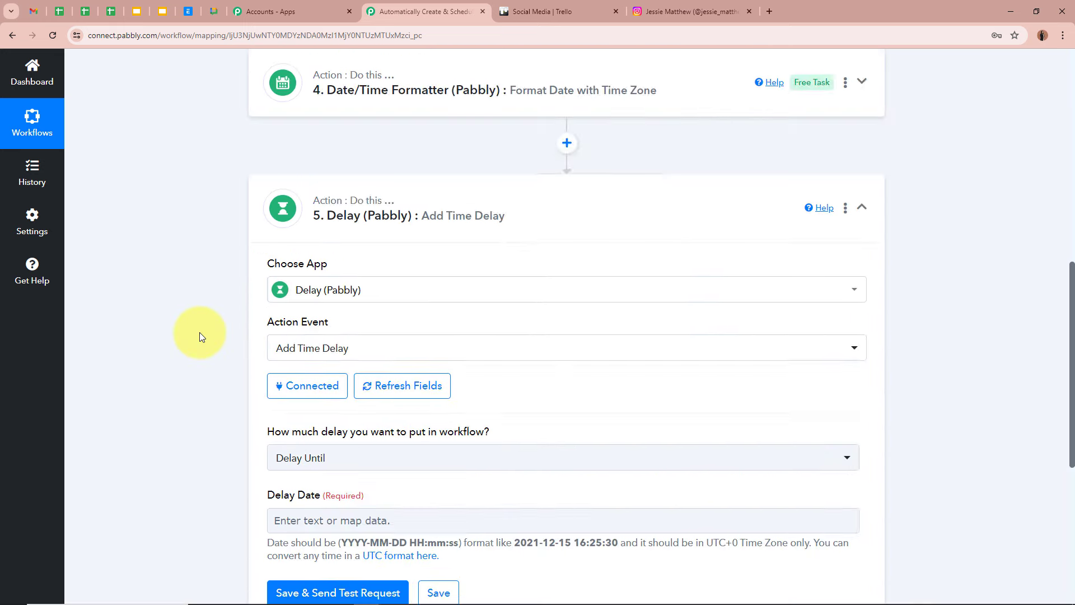
{"action": "scroll", "coordinate": [199, 332], "scroll_direction": "down", "scroll_amount": 4}
{"action": "left_click", "coordinate": [408, 297]}
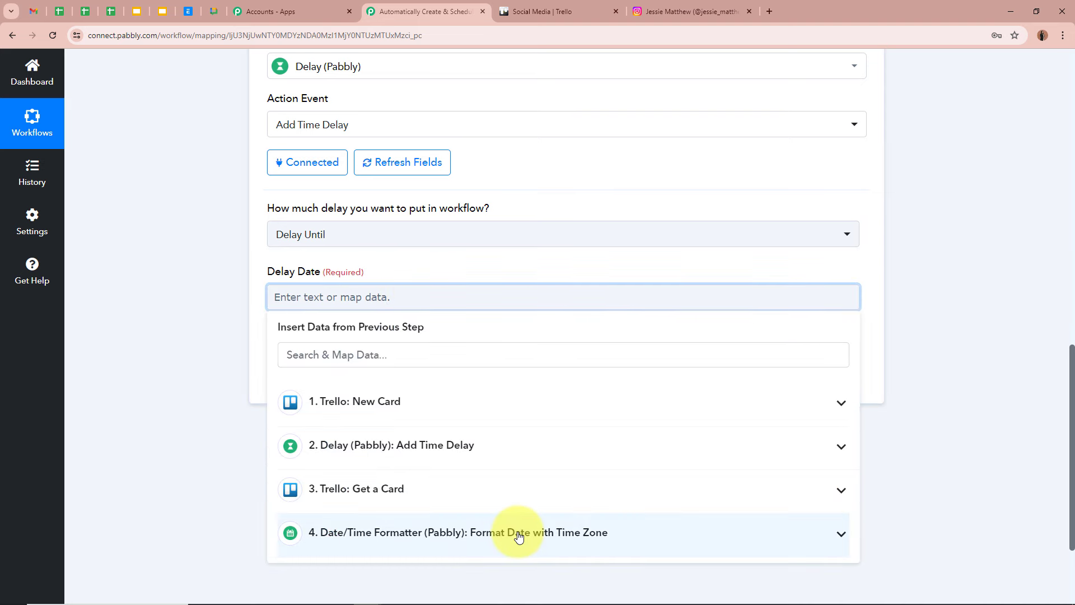
{"action": "left_click", "coordinate": [516, 532]}
{"action": "left_click", "coordinate": [472, 570]}
{"action": "left_click", "coordinate": [173, 358]}
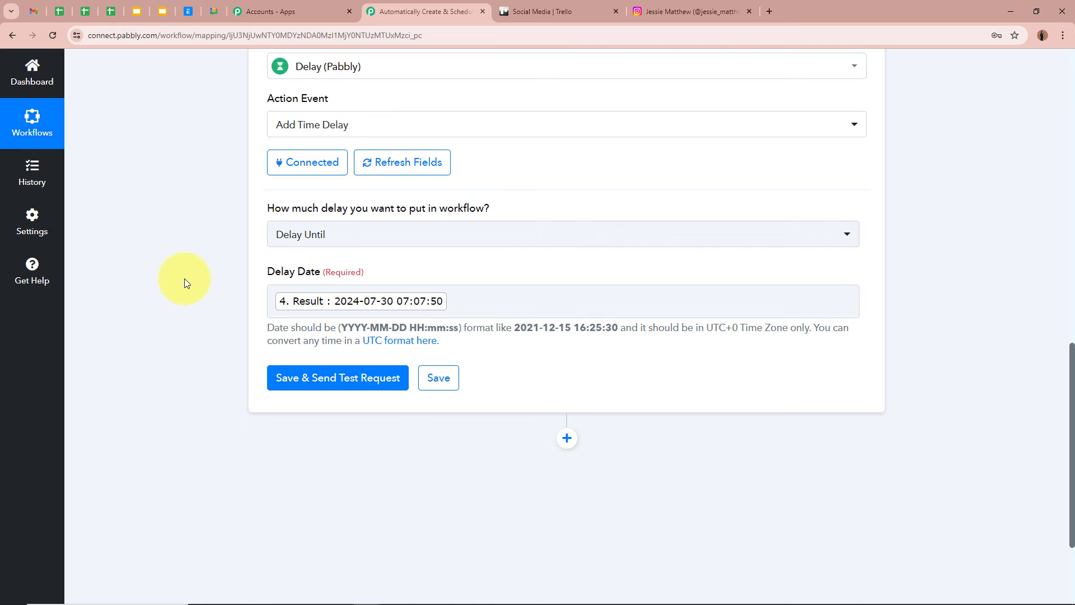
Review the mapped Delay Date against the Social Media board in Trello and return to Pabbly Connect.
{"action": "scroll", "coordinate": [184, 278], "scroll_direction": "up", "scroll_amount": 5}
{"action": "scroll", "coordinate": [276, 386], "scroll_direction": "down", "scroll_amount": 4}
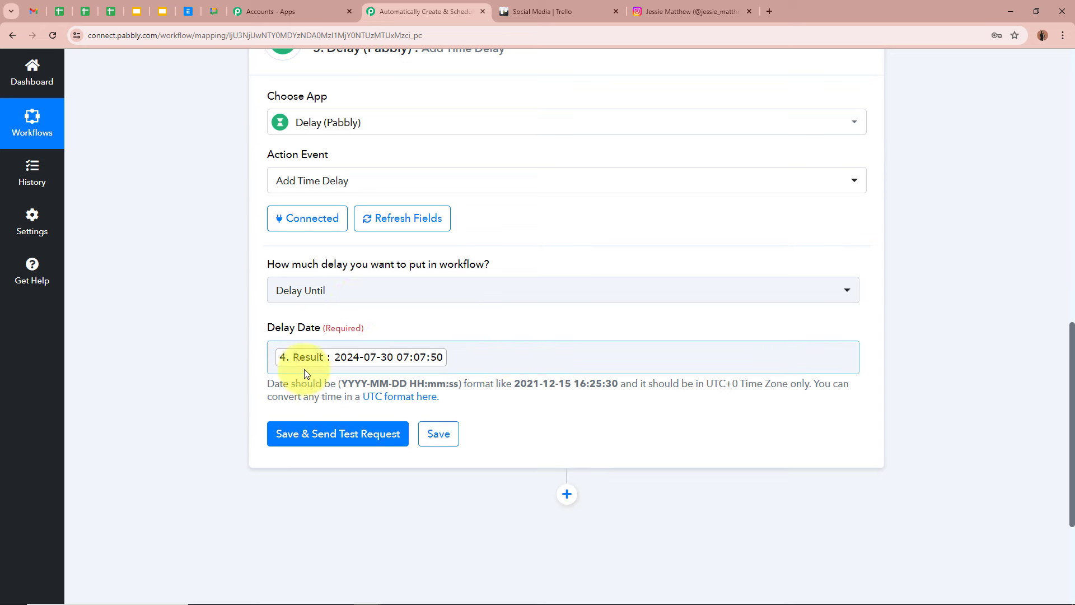
{"action": "left_click", "coordinate": [523, 12]}
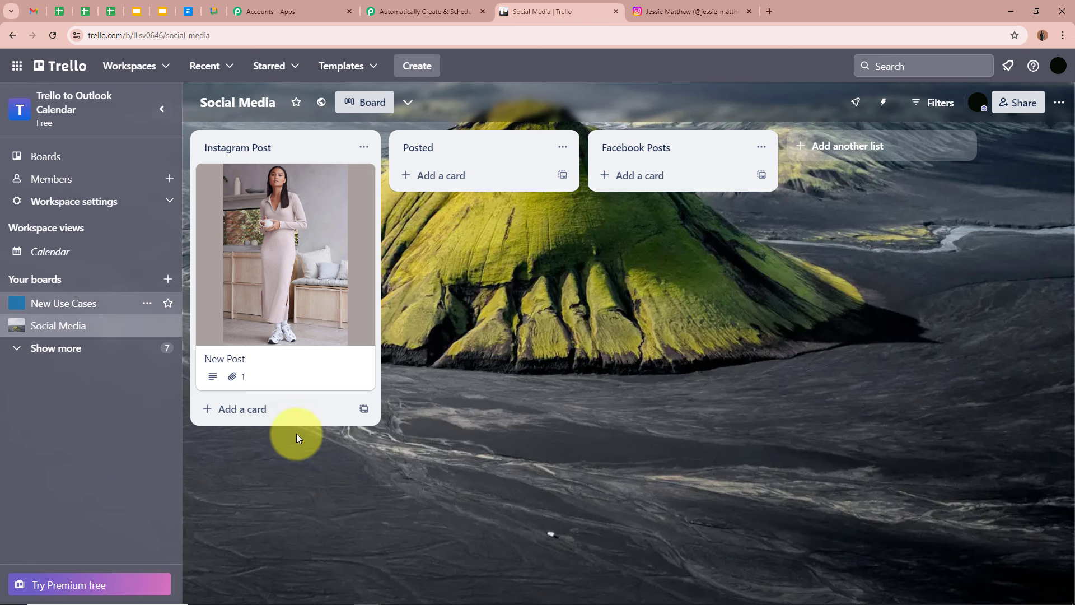
{"action": "left_click", "coordinate": [421, 11]}
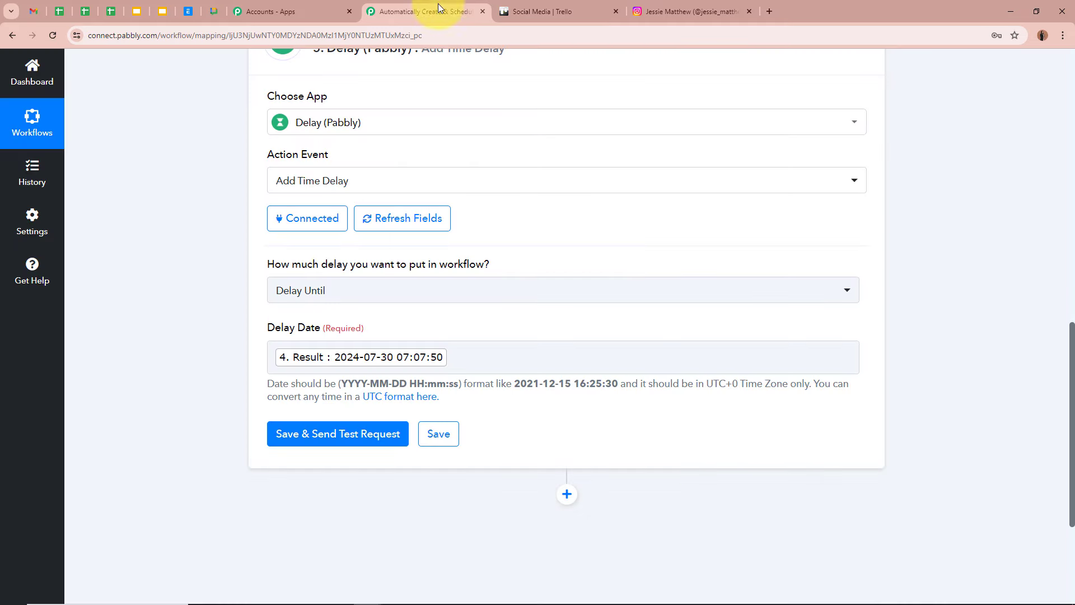
Save the second Delay (Pabbly) step with a test request, select its response message, and collapse the step.
{"action": "left_click", "coordinate": [288, 325]}
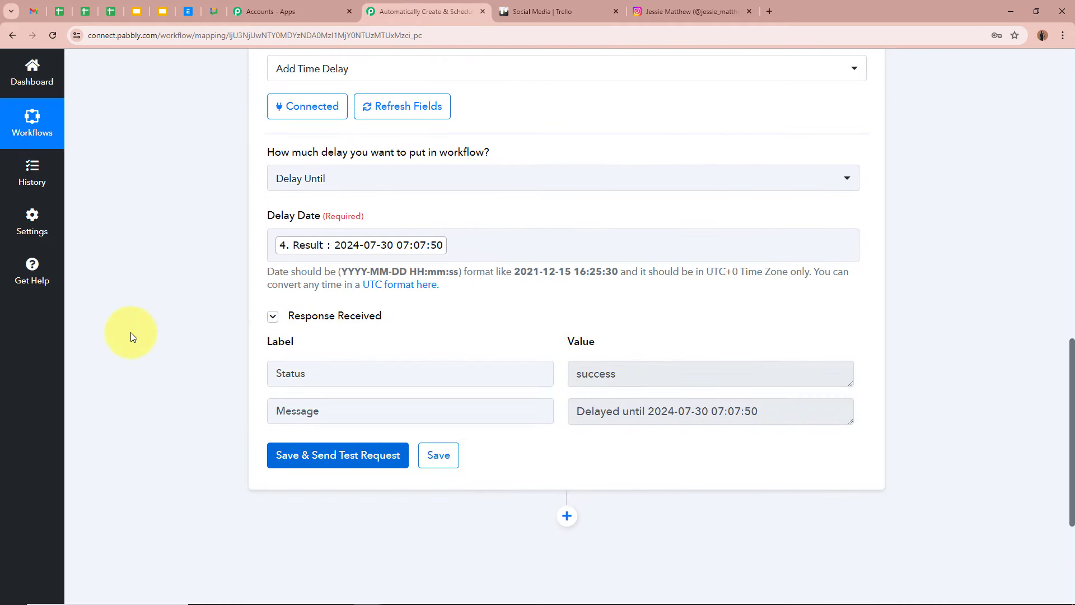
{"action": "scroll", "coordinate": [133, 333], "scroll_direction": "down", "scroll_amount": 3}
{"action": "left_click_drag", "start_coordinate": [809, 235], "coordinate": [533, 235]}
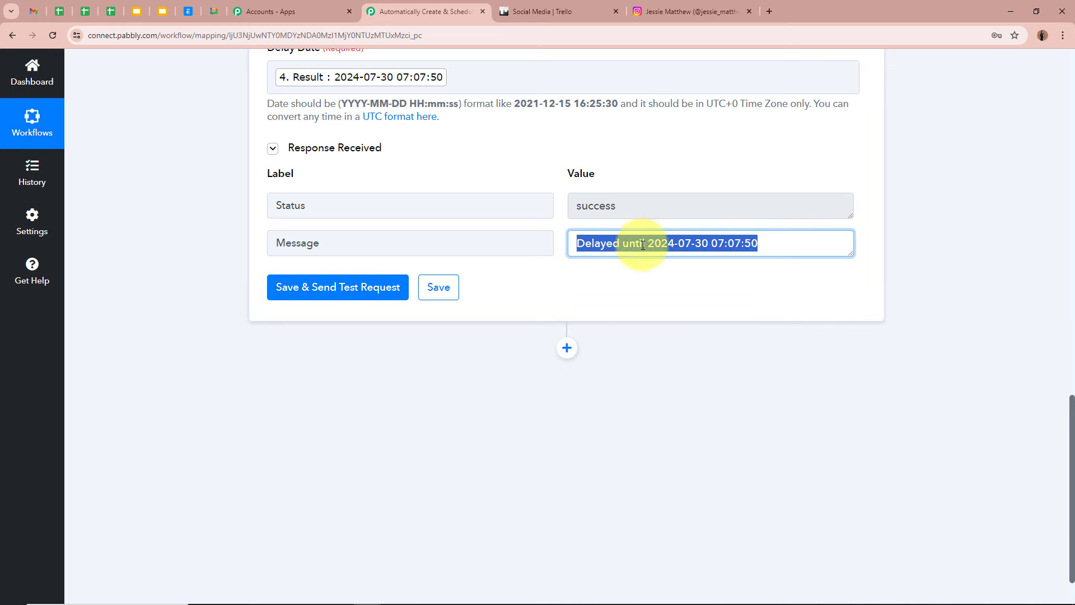
{"action": "left_click", "coordinate": [946, 257]}
{"action": "scroll", "coordinate": [946, 257], "scroll_direction": "up", "scroll_amount": 10}
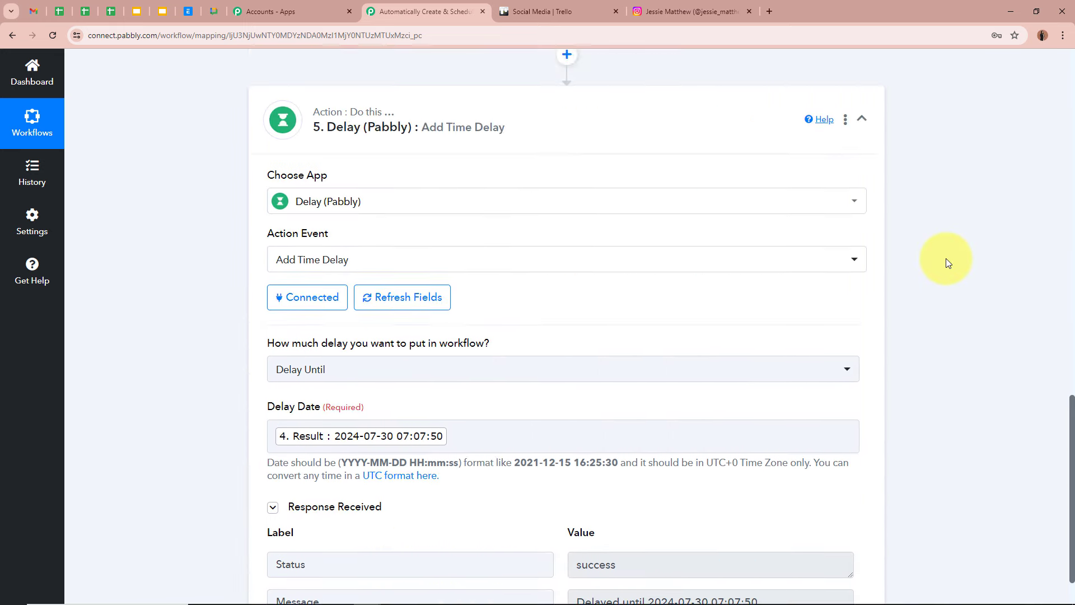
{"action": "left_click", "coordinate": [567, 314]}
{"action": "scroll", "coordinate": [141, 300], "scroll_direction": "down", "scroll_amount": 3}
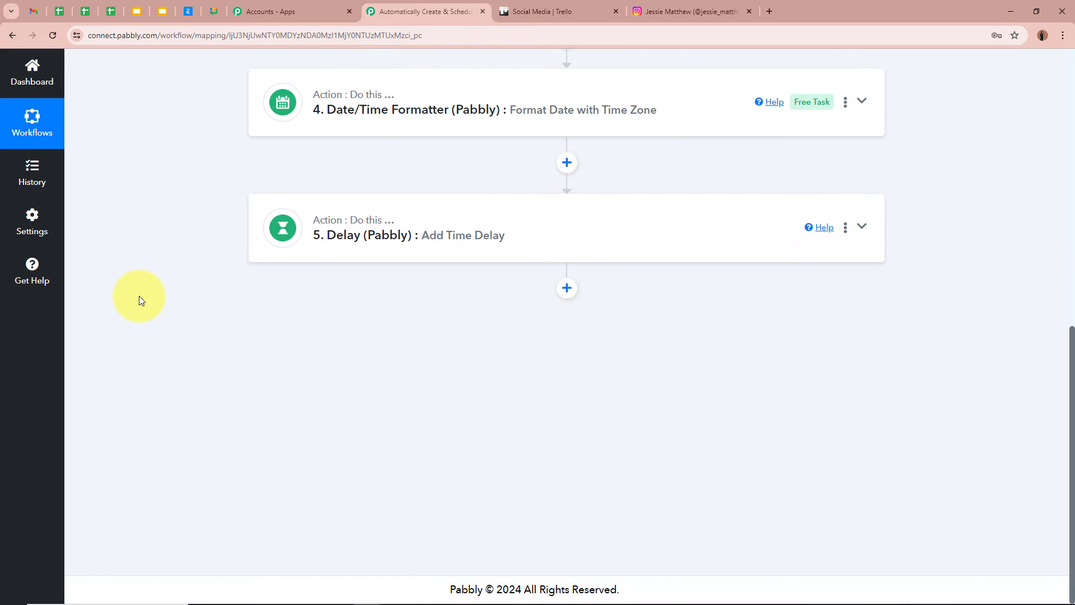
Add an Instagram for Business action after the second Delay (Pabbly) step, with Publish Photo as its action event.
{"action": "scroll", "coordinate": [139, 296], "scroll_direction": "up", "scroll_amount": 10}
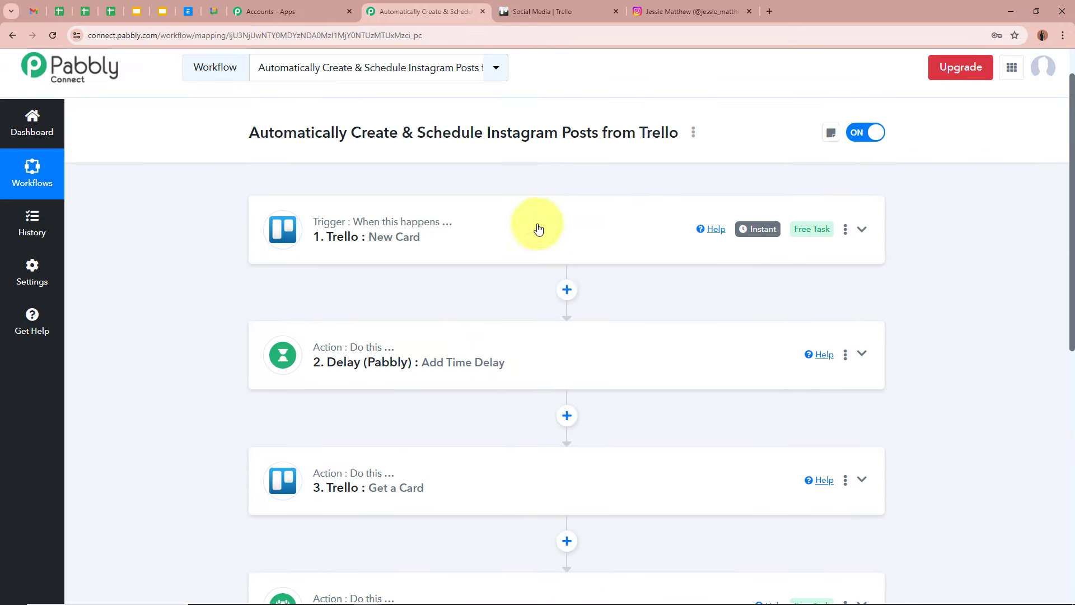
{"action": "scroll", "coordinate": [187, 269], "scroll_direction": "down", "scroll_amount": 3}
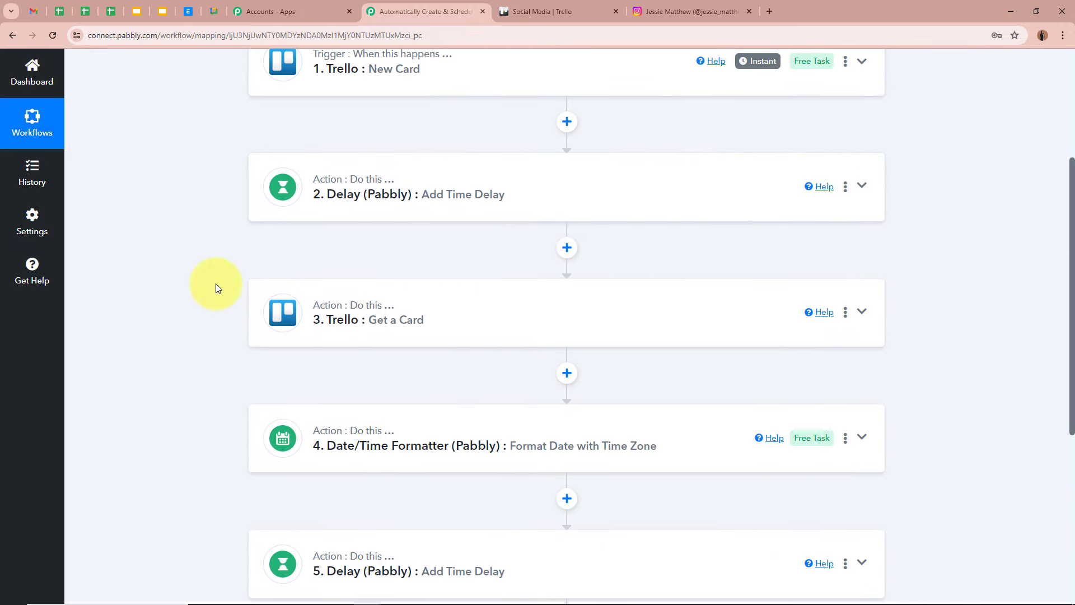
{"action": "scroll", "coordinate": [216, 283], "scroll_direction": "down", "scroll_amount": 3}
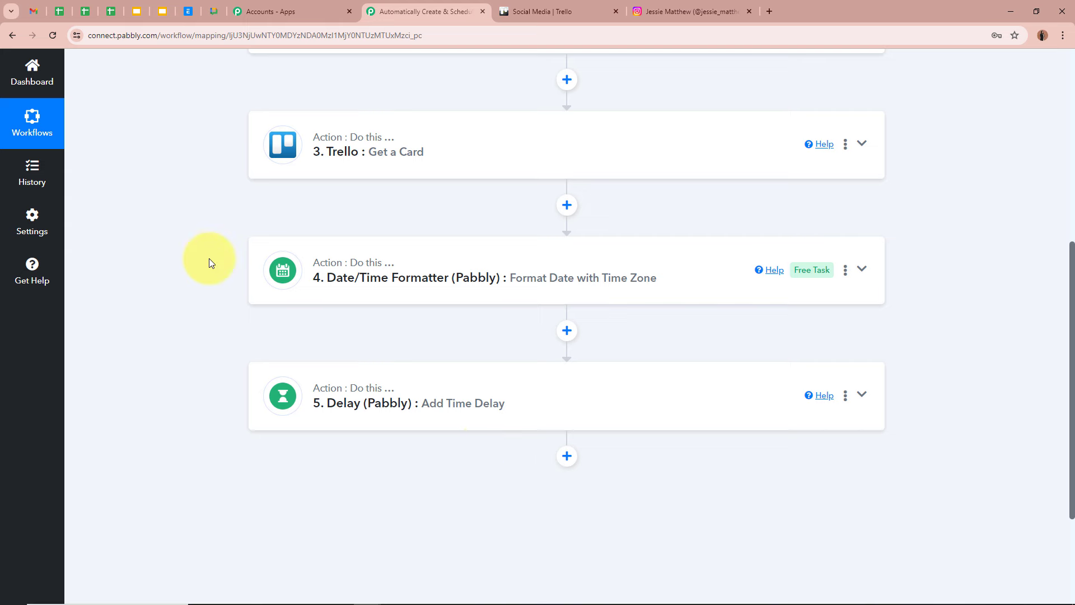
{"action": "scroll", "coordinate": [209, 258], "scroll_direction": "down", "scroll_amount": 2}
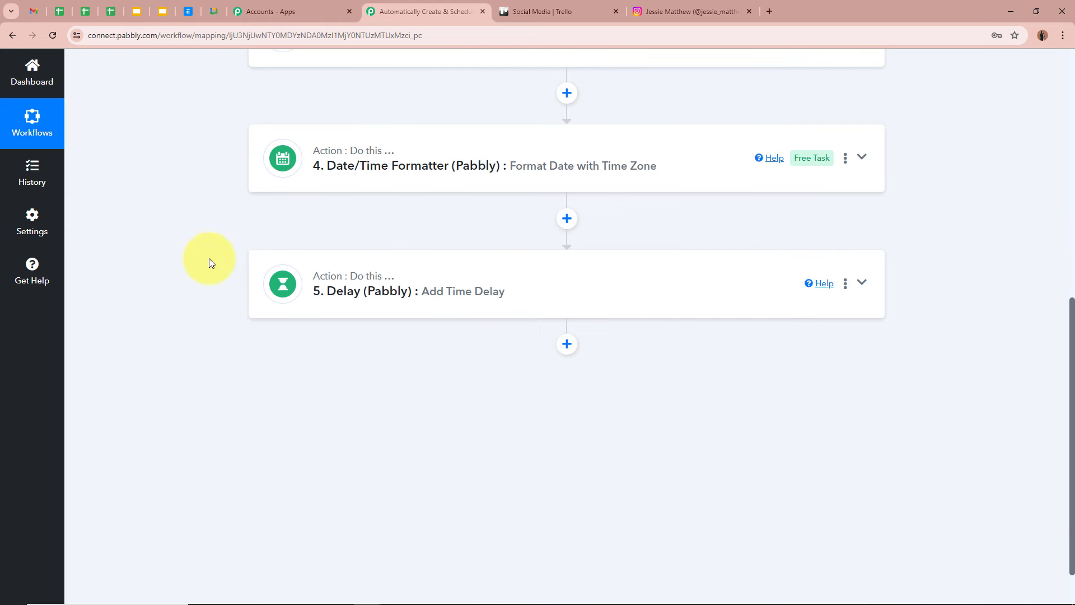
{"action": "left_click", "coordinate": [594, 10]}
{"action": "left_click", "coordinate": [441, 10]}
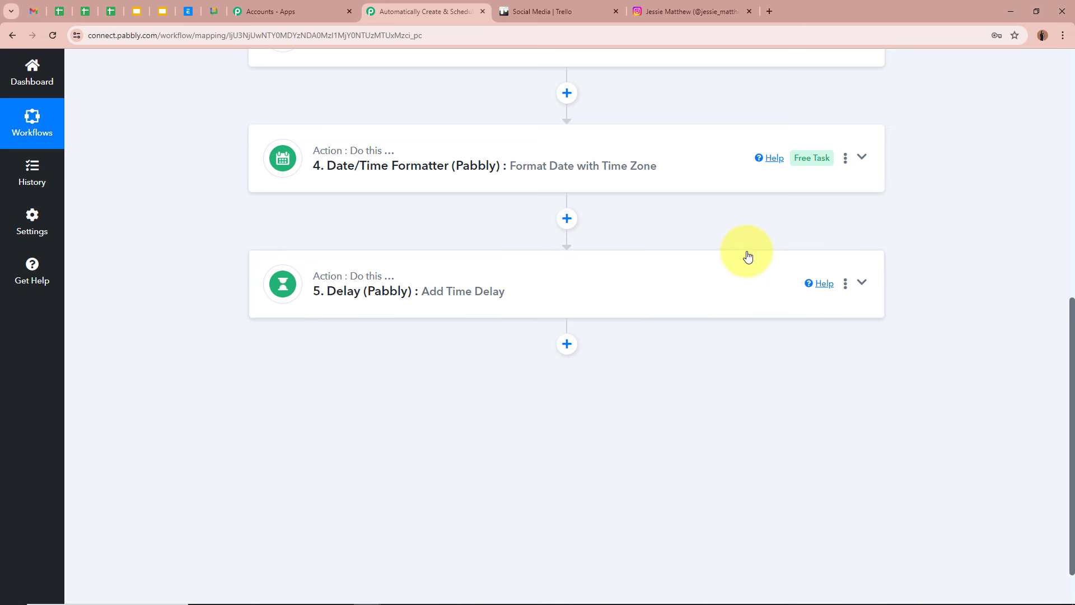
{"action": "left_click", "coordinate": [567, 345]}
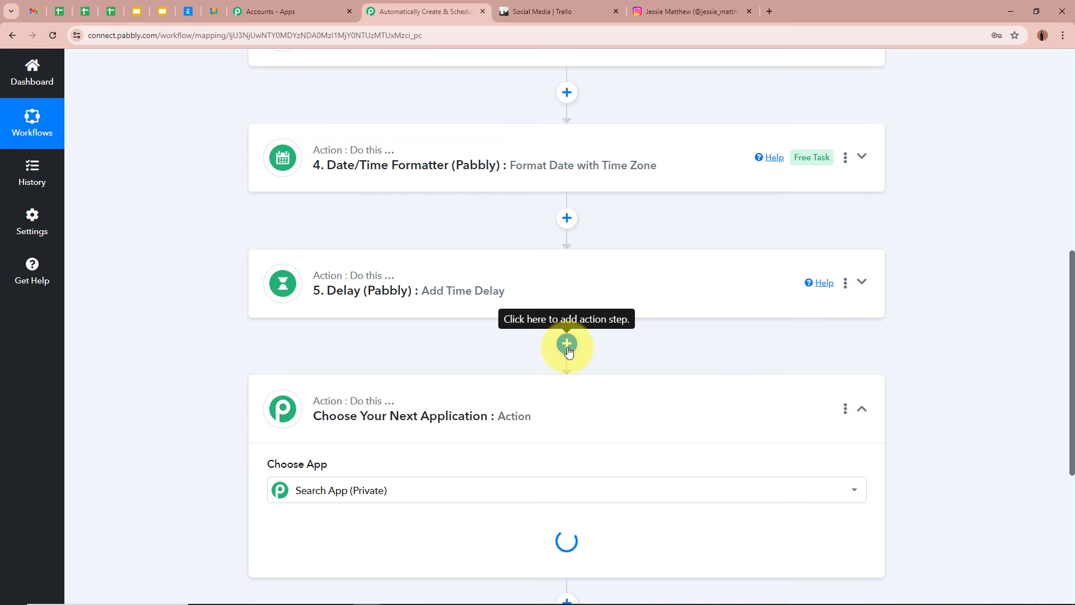
{"action": "type", "text": "Insta"}
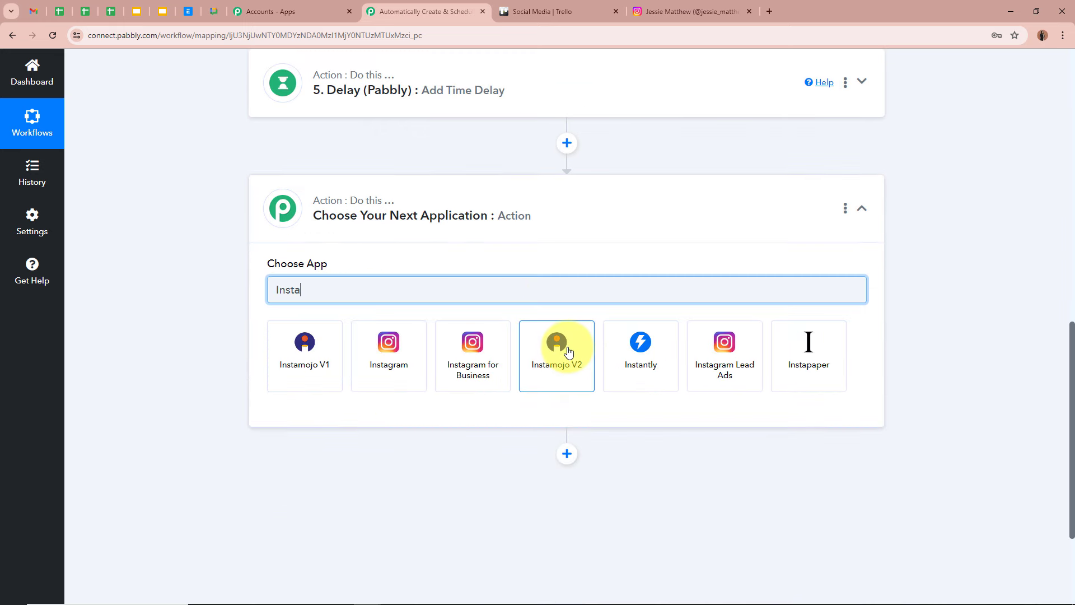
{"action": "left_click", "coordinate": [480, 333]}
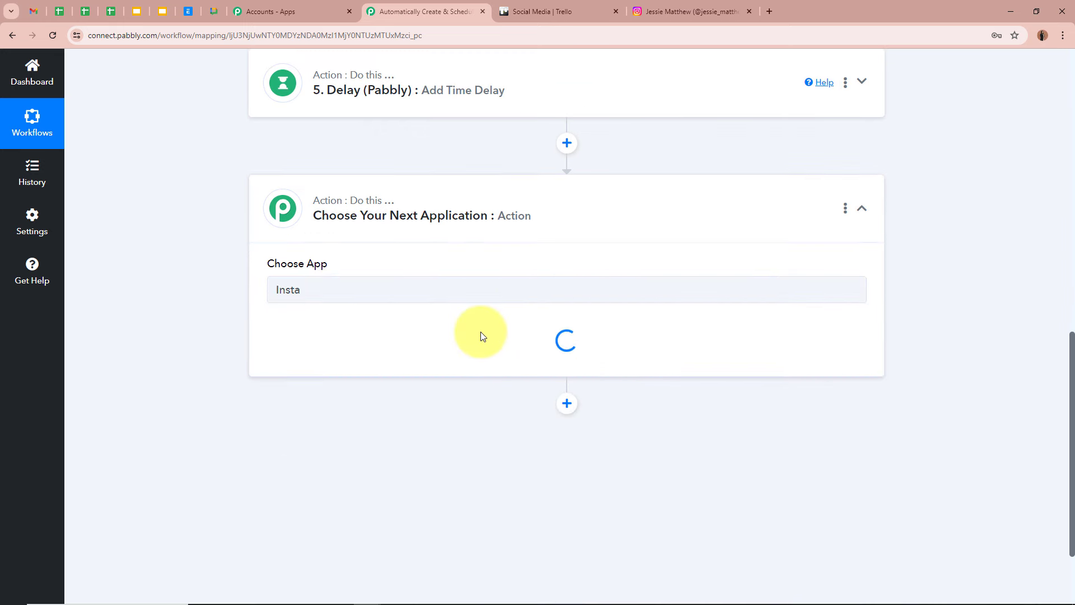
{"action": "left_click", "coordinate": [411, 350]}
{"action": "left_click", "coordinate": [353, 413]}
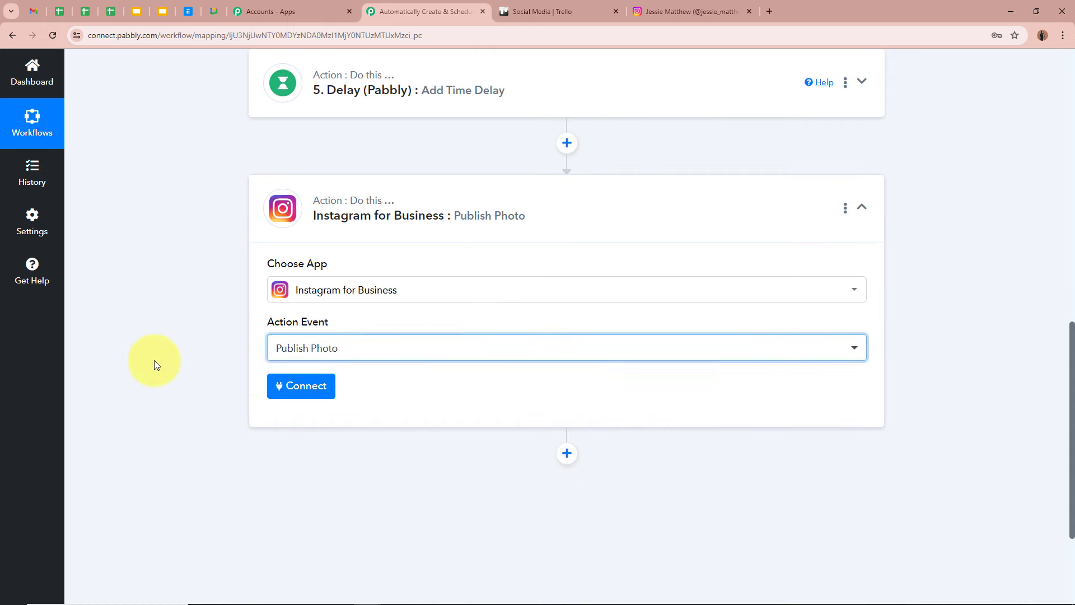
Create a new Instagram for Business connection for the Publish Photo action and authorize it through the existing Facebook login.
{"action": "left_click", "coordinate": [594, 10]}
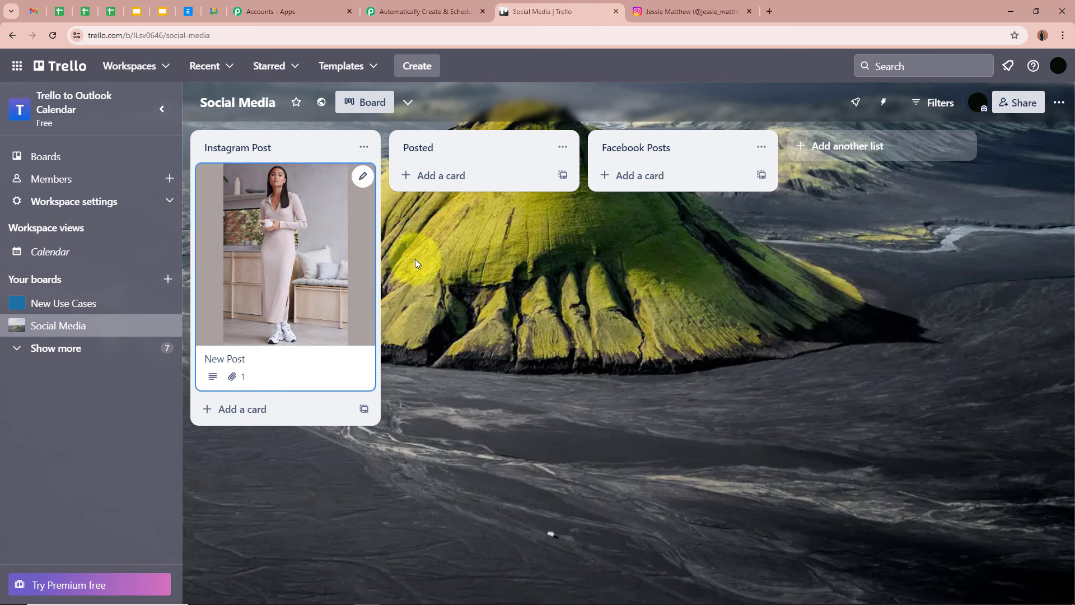
{"action": "left_click", "coordinate": [691, 11]}
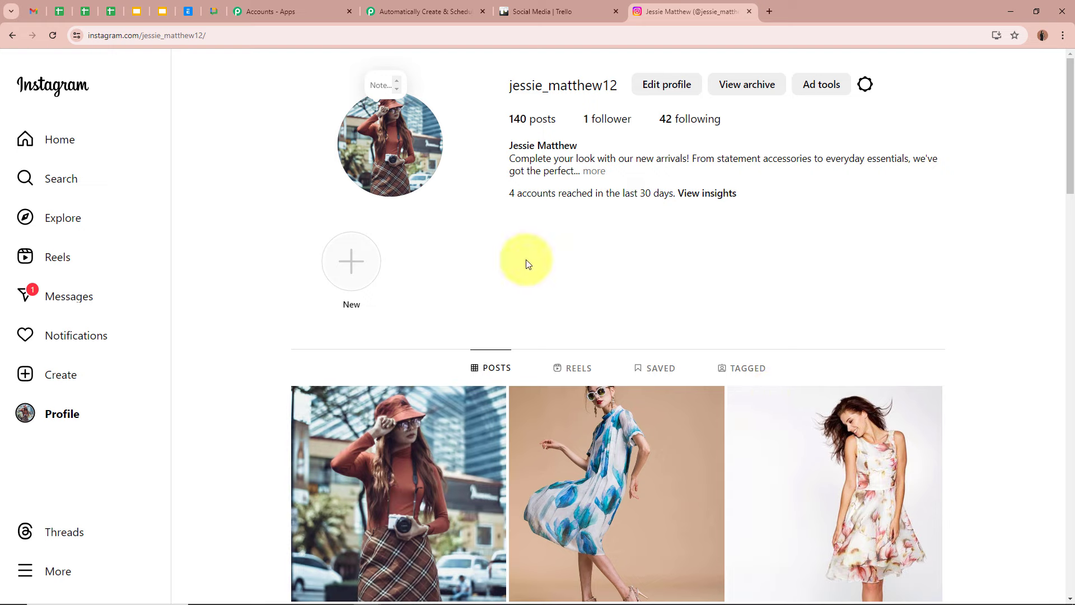
{"action": "left_click", "coordinate": [421, 6]}
{"action": "left_click", "coordinate": [277, 387]}
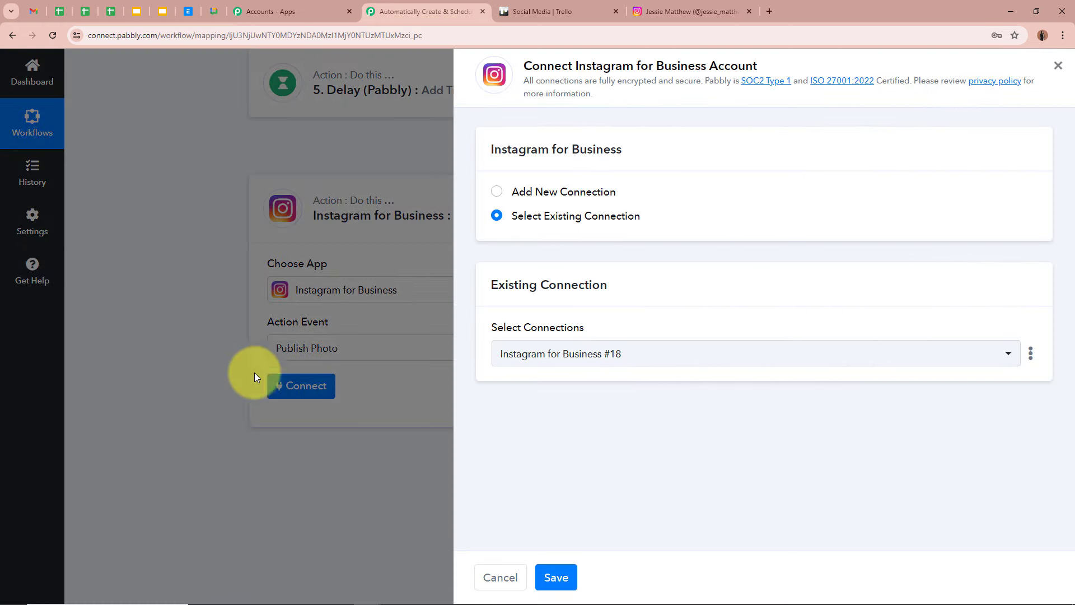
{"action": "left_click", "coordinate": [497, 191]}
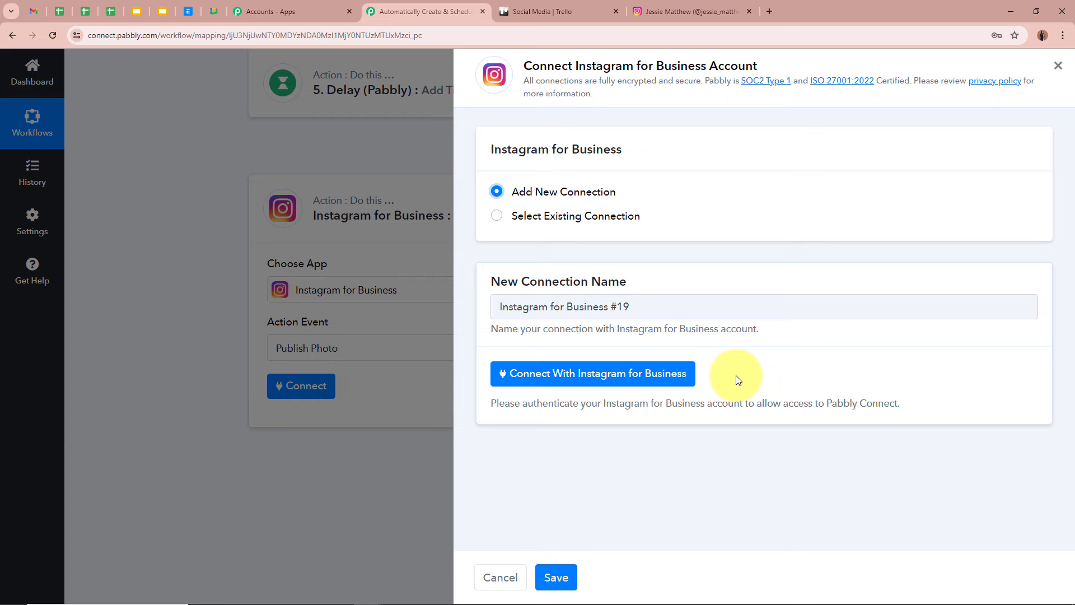
{"action": "left_click", "coordinate": [602, 373]}
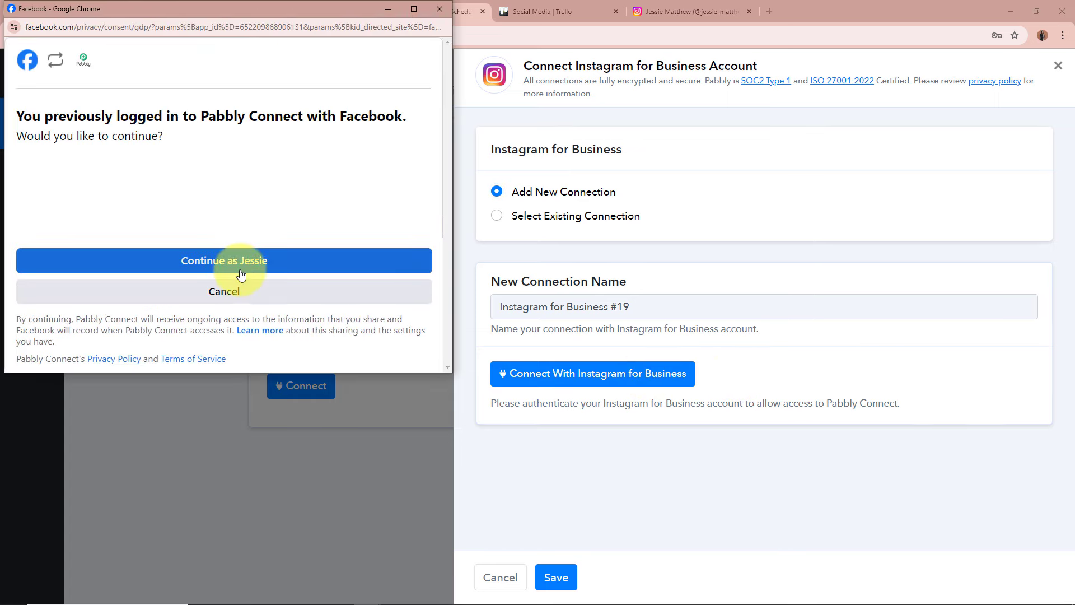
{"action": "left_click", "coordinate": [240, 262]}
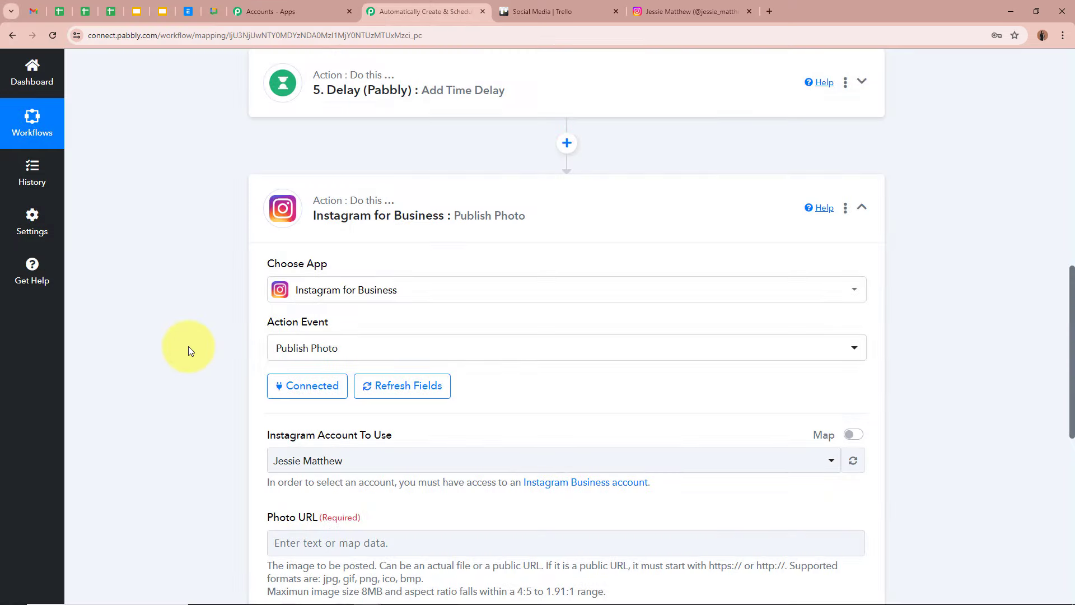
Check the account name on the Instagram profile and select that account as the Instagram Account To Use.
{"action": "scroll", "coordinate": [188, 346], "scroll_direction": "down", "scroll_amount": 3}
{"action": "scroll", "coordinate": [188, 346], "scroll_direction": "down", "scroll_amount": 2}
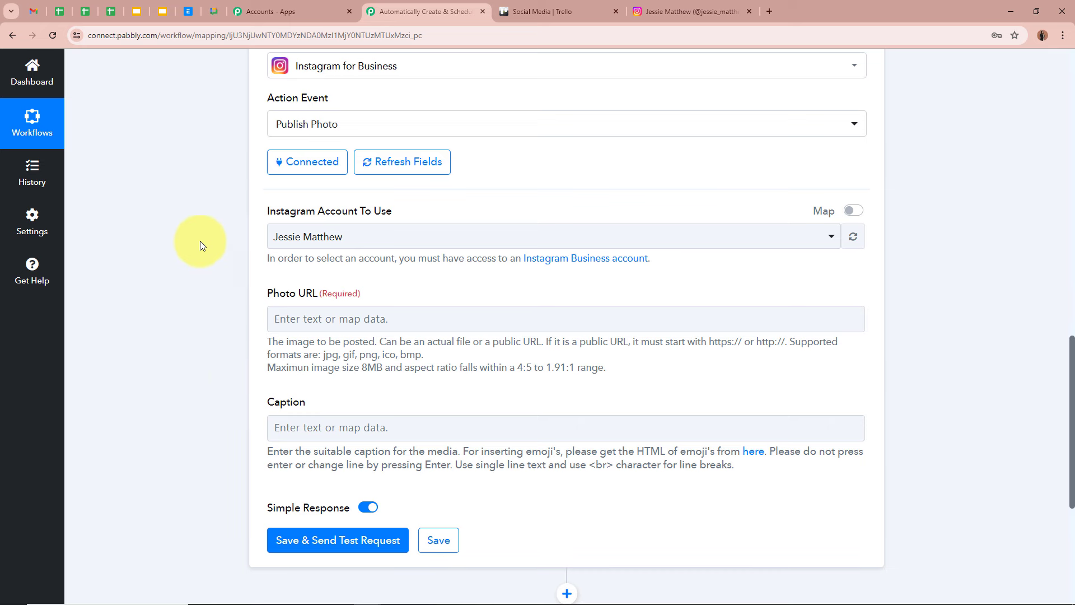
{"action": "left_click", "coordinate": [695, 11]}
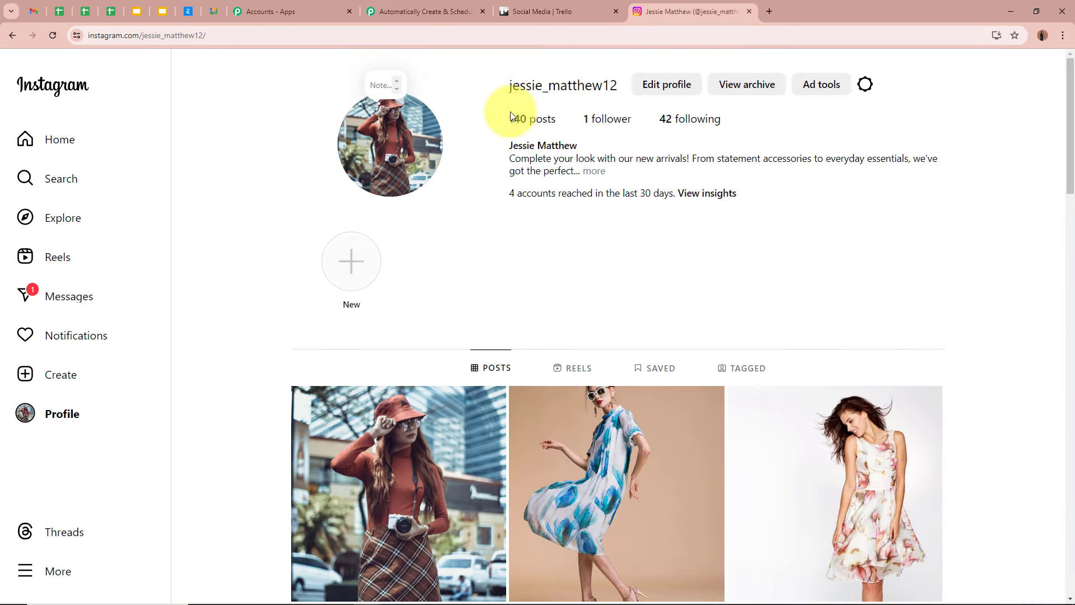
{"action": "left_click_drag", "start_coordinate": [508, 147], "coordinate": [595, 158]}
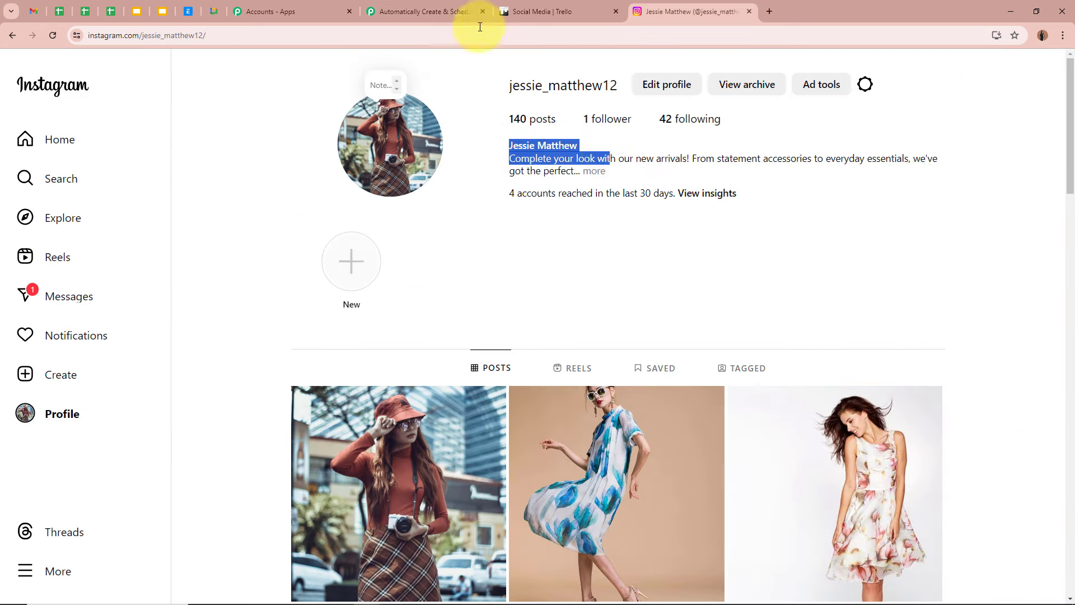
{"action": "left_click", "coordinate": [424, 12]}
{"action": "left_click", "coordinate": [384, 237]}
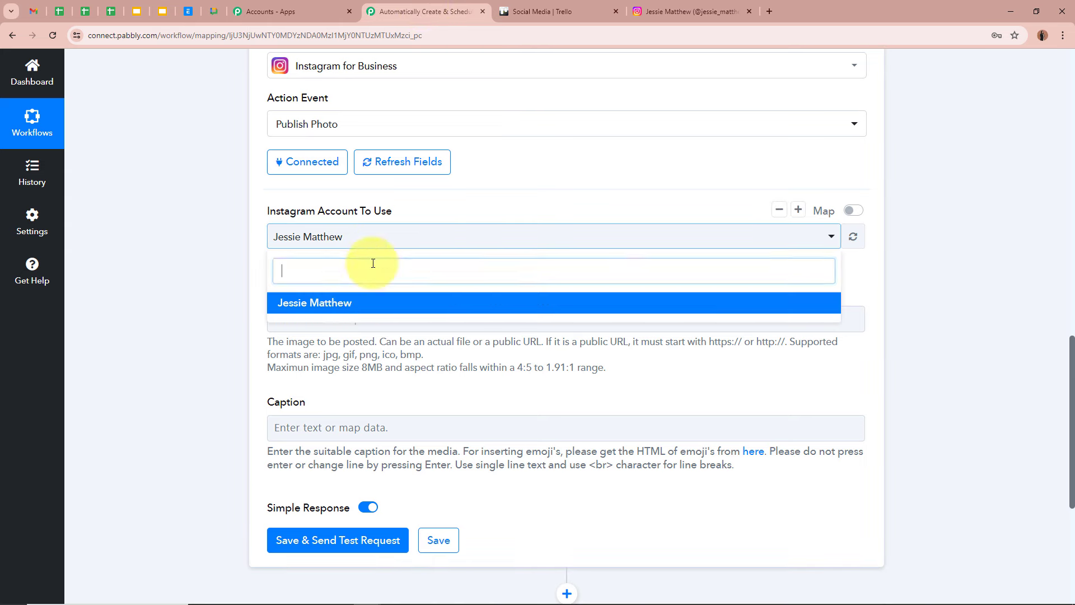
{"action": "left_click", "coordinate": [322, 303]}
Map the Photo URL to the Cover Scaled 5 Url from the Trello Get a Card step.
{"action": "scroll", "coordinate": [220, 287], "scroll_direction": "down", "scroll_amount": 2}
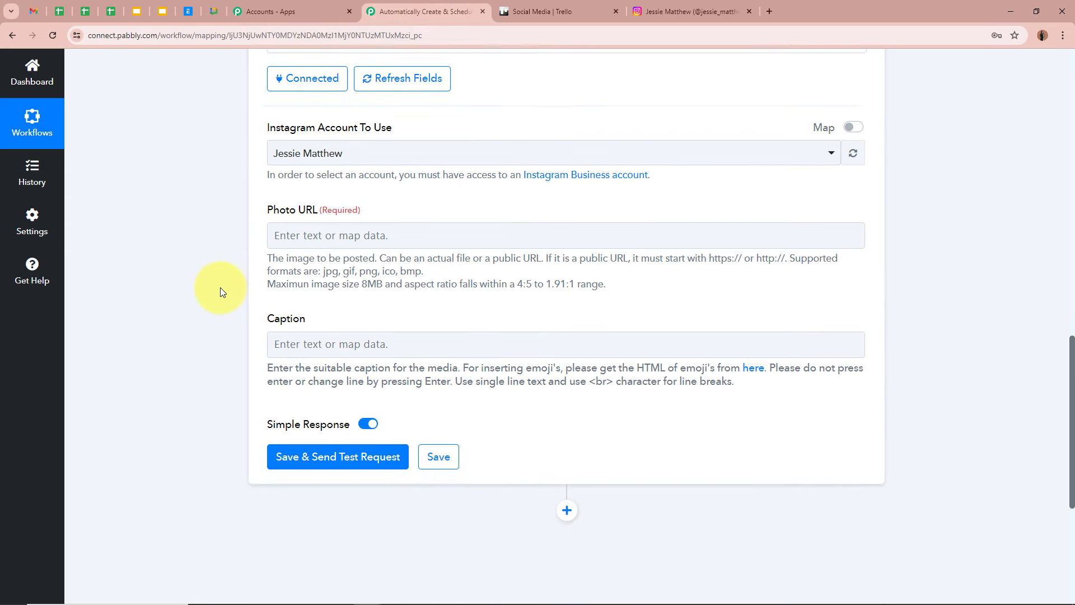
{"action": "left_click", "coordinate": [329, 207]}
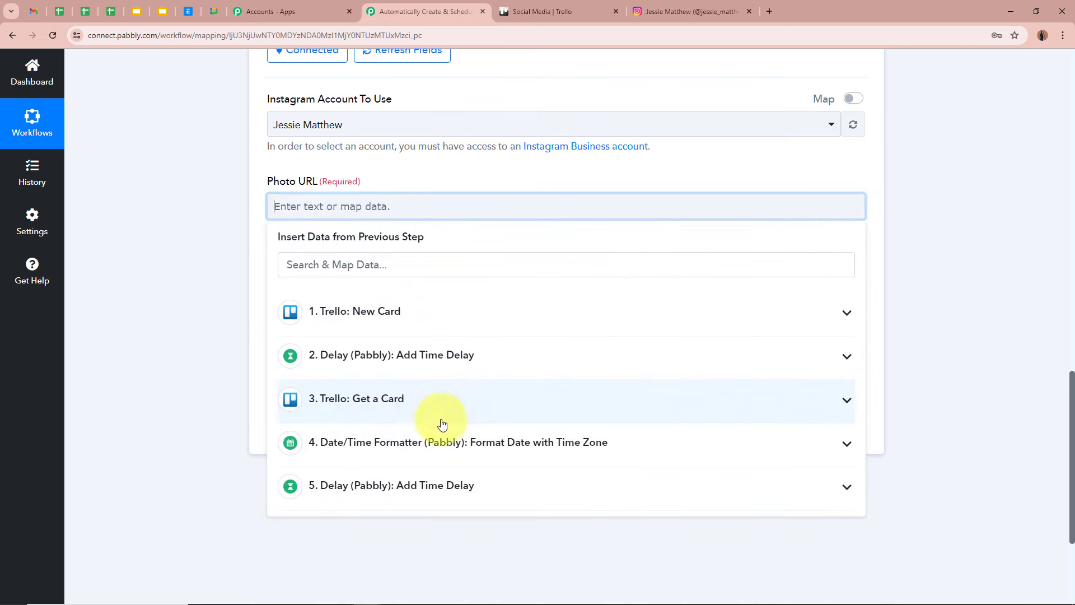
{"action": "left_click", "coordinate": [440, 412]}
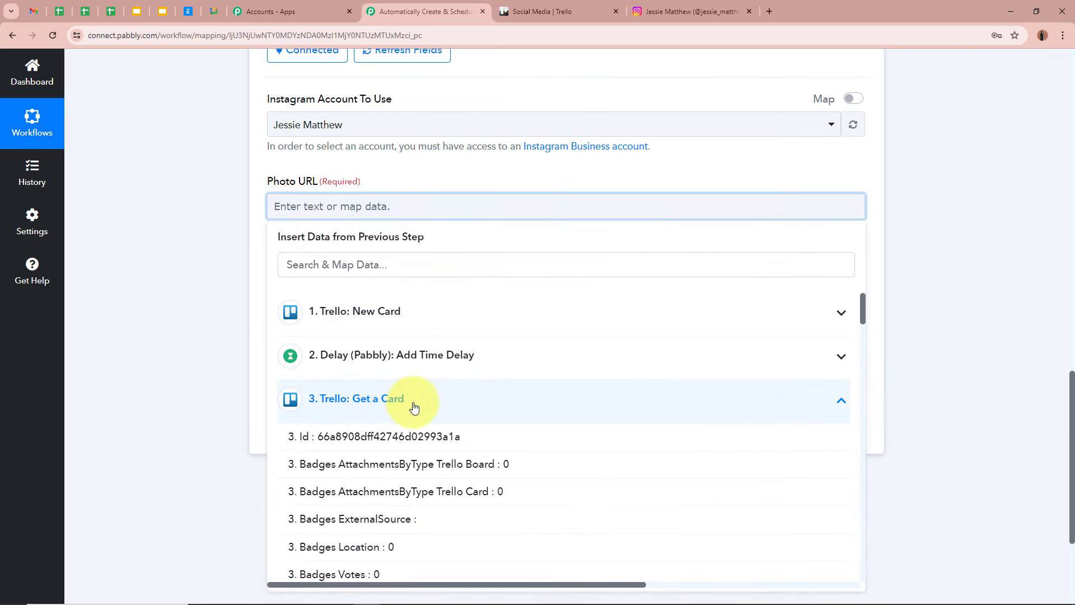
{"action": "scroll", "coordinate": [524, 473], "scroll_direction": "down", "scroll_amount": 15}
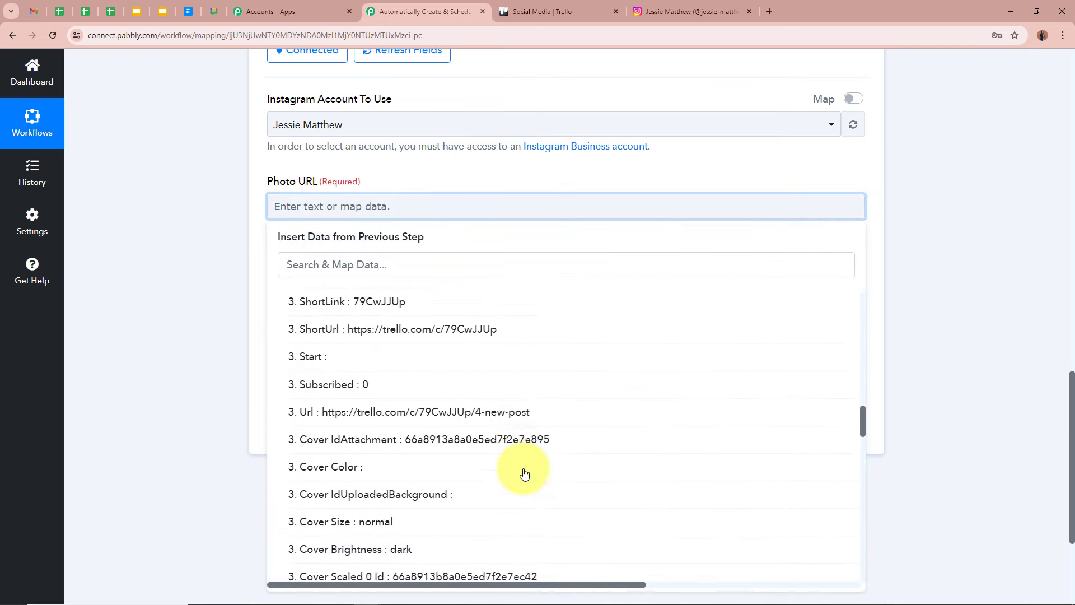
{"action": "scroll", "coordinate": [524, 473], "scroll_direction": "down", "scroll_amount": 15}
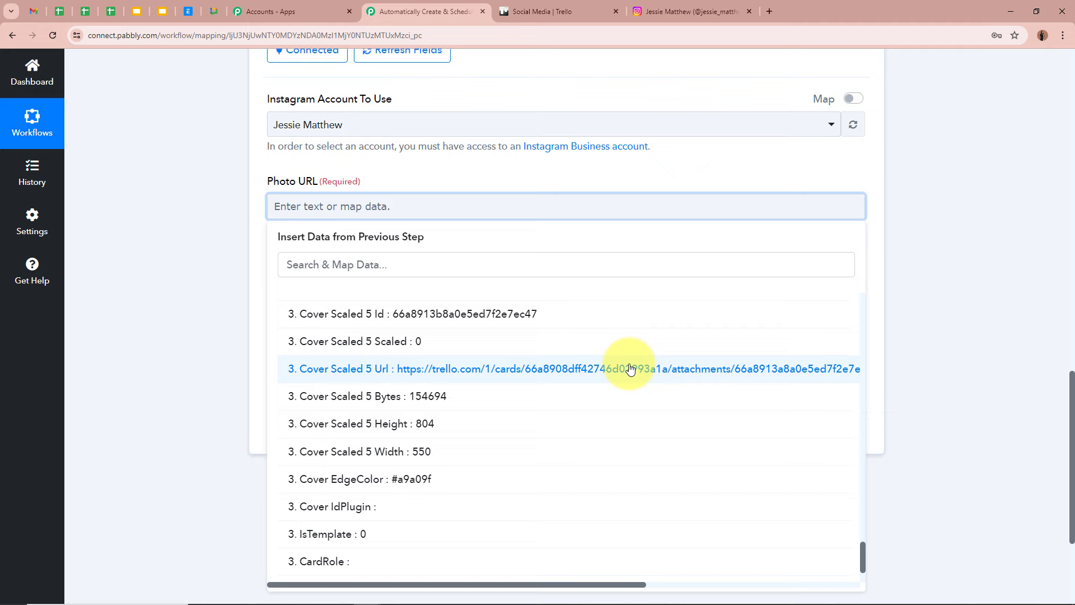
{"action": "left_click", "coordinate": [692, 367]}
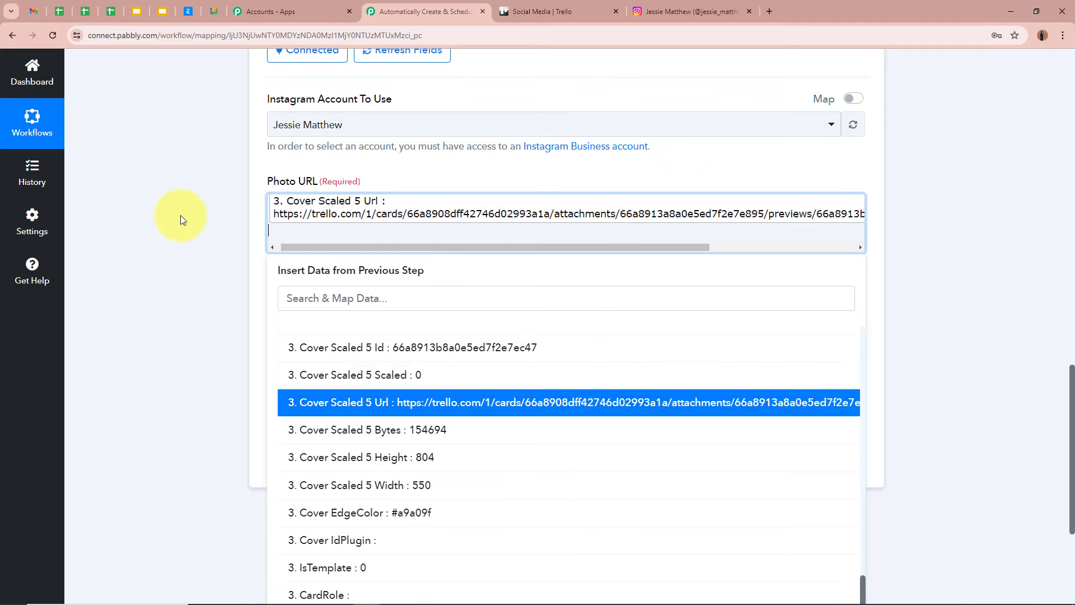
{"action": "left_click", "coordinate": [180, 216]}
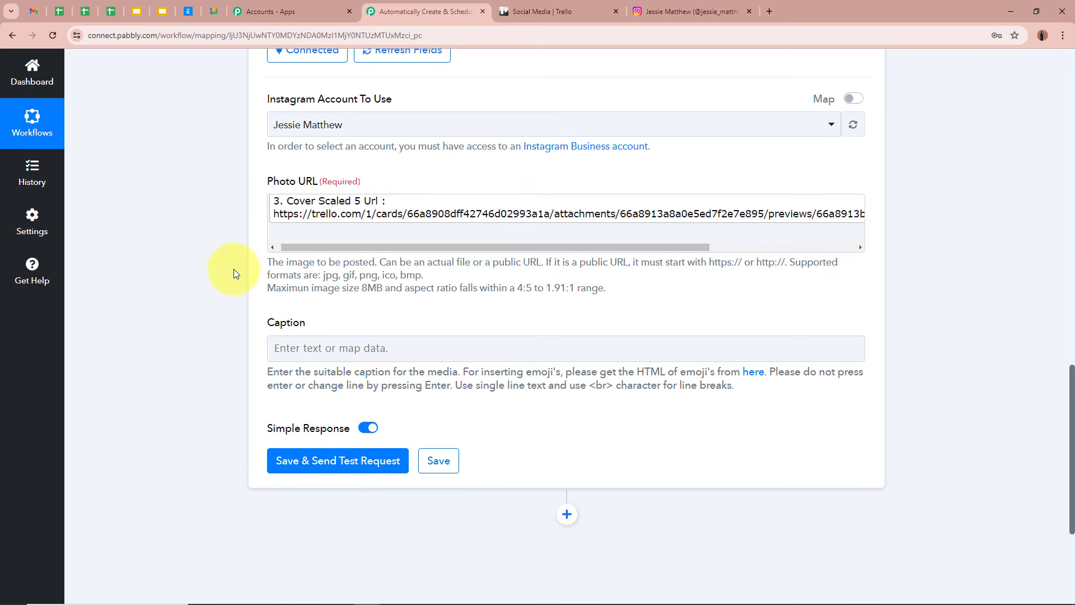
{"action": "scroll", "coordinate": [234, 268], "scroll_direction": "up", "scroll_amount": 1}
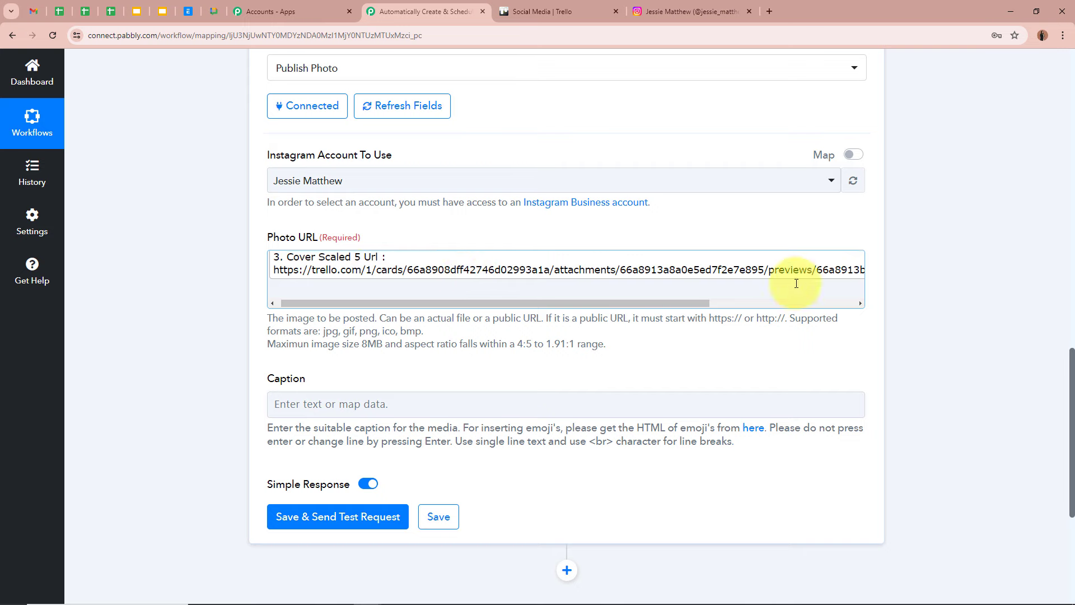
Map the Caption to the Desc field from the Trello Get a Card step and review the Publish Photo fields.
{"action": "scroll", "coordinate": [196, 274], "scroll_direction": "down", "scroll_amount": 2}
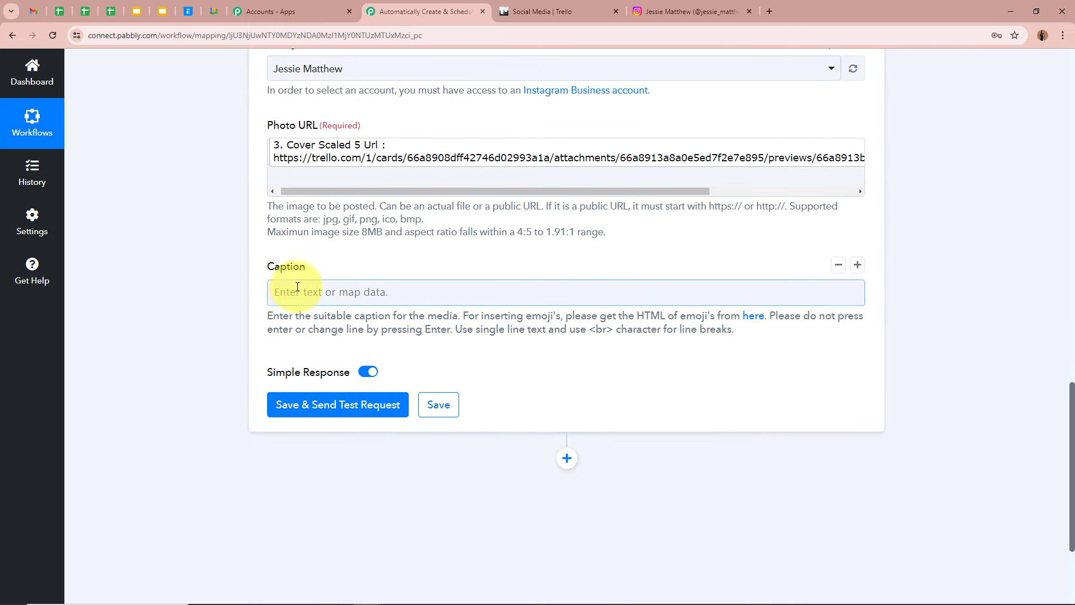
{"action": "left_click", "coordinate": [280, 290]}
{"action": "left_click", "coordinate": [468, 477]}
{"action": "scroll", "coordinate": [622, 513], "scroll_direction": "down", "scroll_amount": 10}
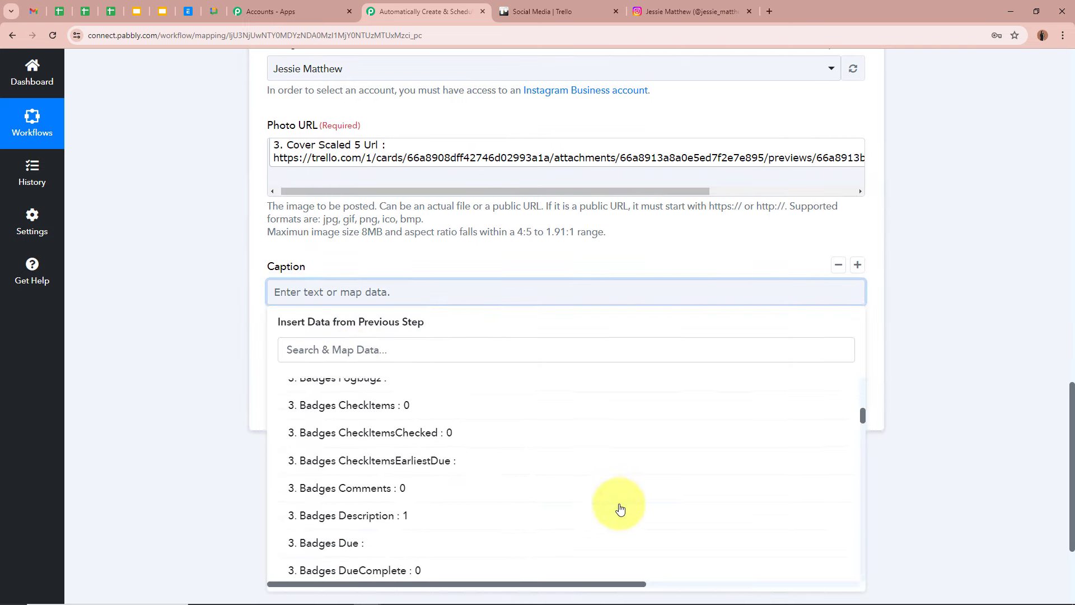
{"action": "left_click", "coordinate": [511, 520]}
{"action": "left_click", "coordinate": [261, 341]}
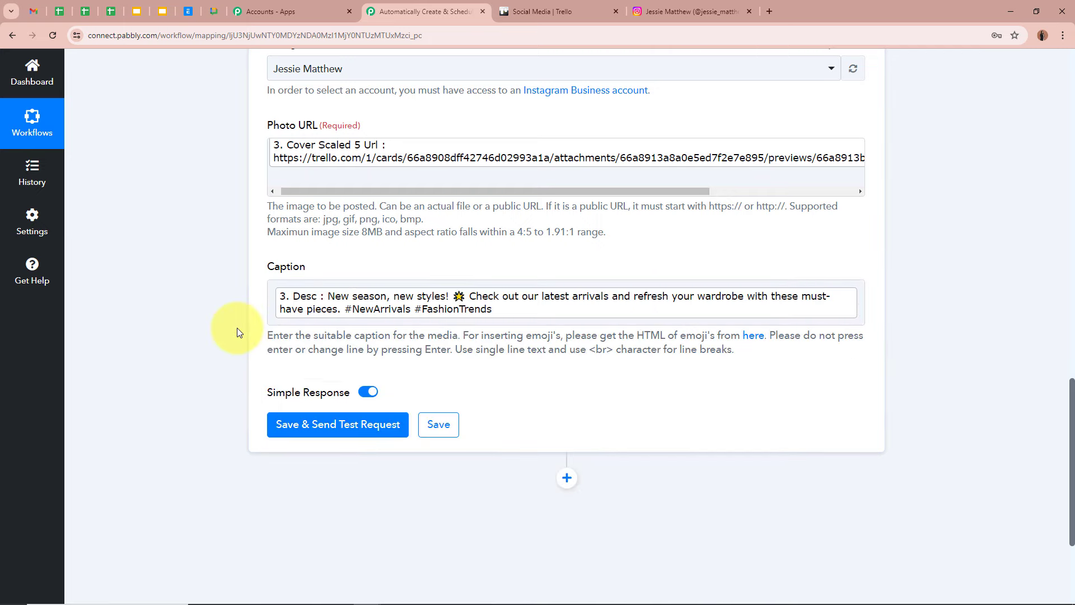
{"action": "scroll", "coordinate": [236, 328], "scroll_direction": "up", "scroll_amount": 4}
{"action": "scroll", "coordinate": [237, 328], "scroll_direction": "down", "scroll_amount": 4}
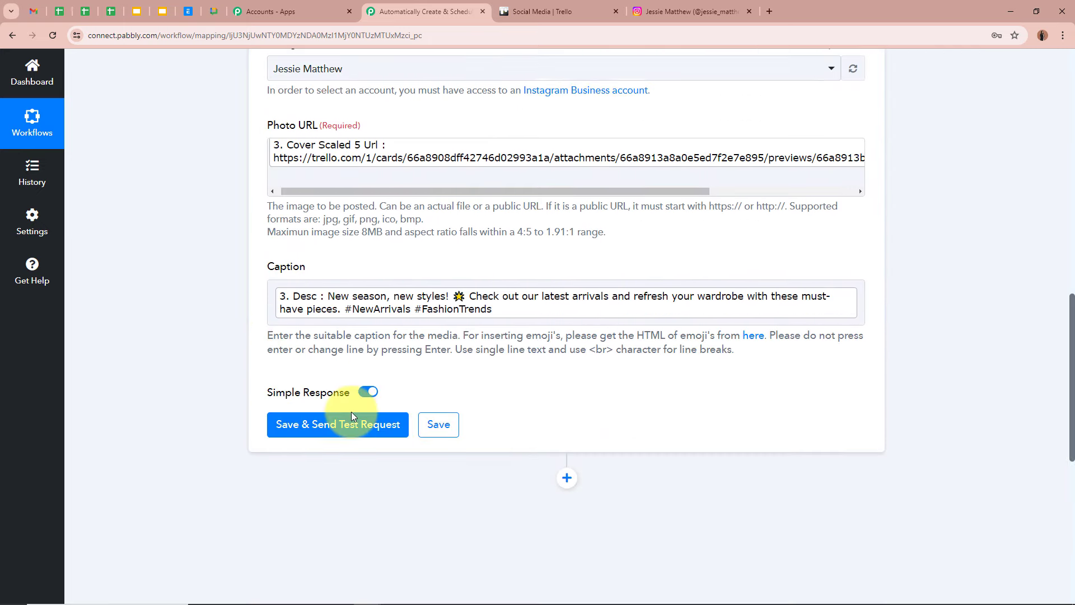
Save the Publish Photo action with a test request, and open the newest post on the refreshed Instagram profile.
{"action": "left_click", "coordinate": [352, 421]}
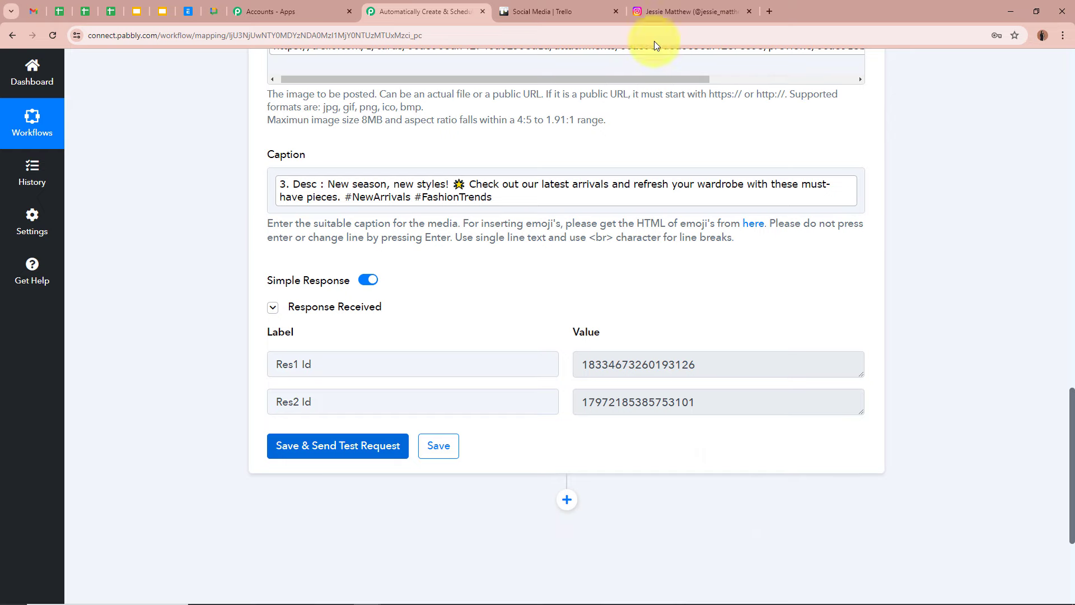
{"action": "left_click", "coordinate": [678, 12]}
{"action": "left_click", "coordinate": [52, 35]}
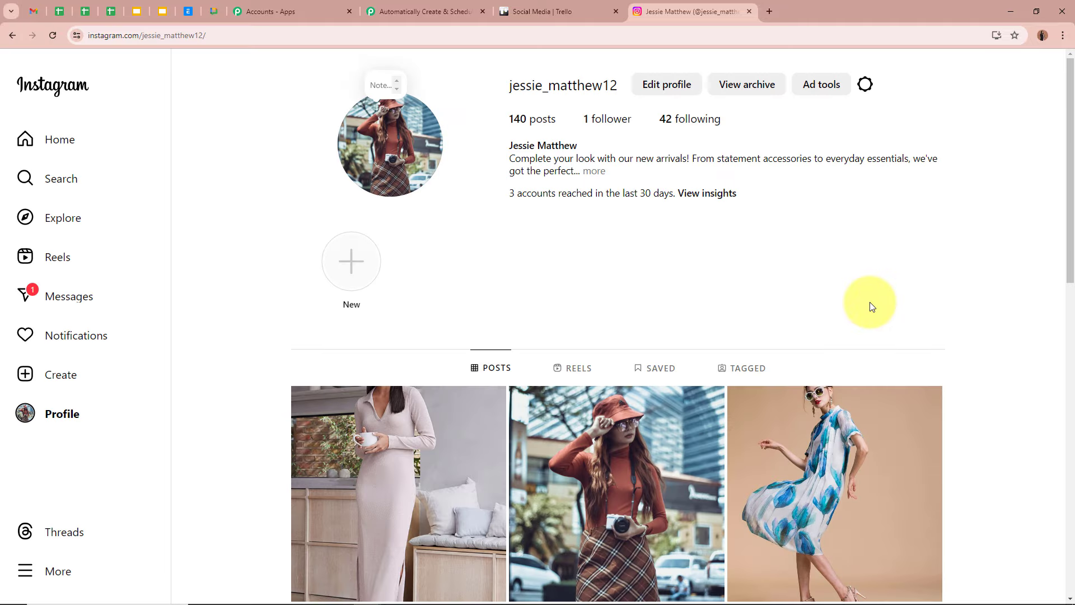
{"action": "left_click", "coordinate": [432, 433]}
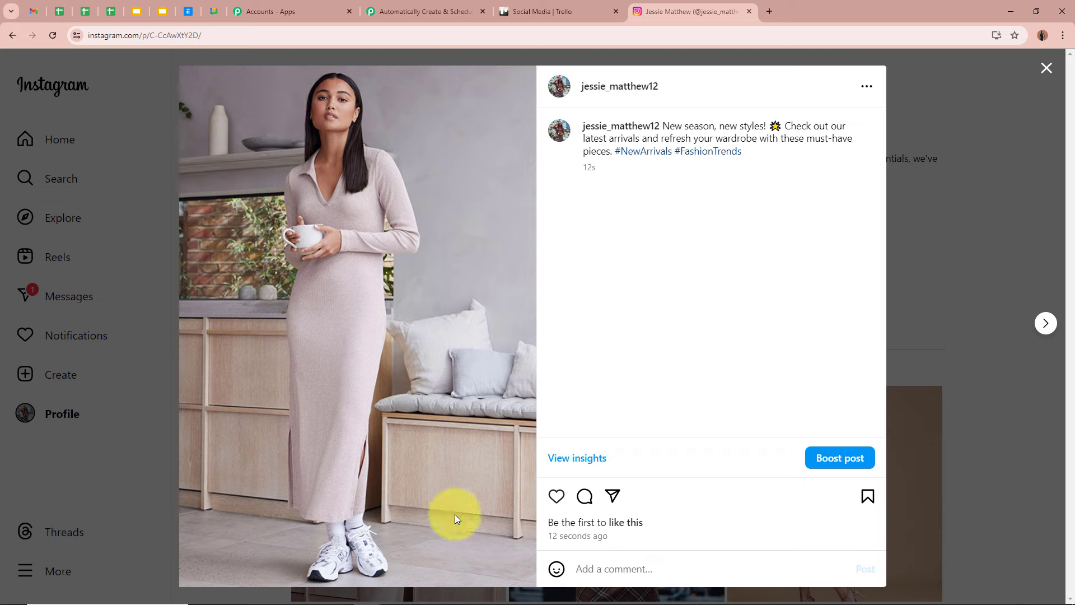
Compare the published Instagram post's photo and caption with the New Post card on the Trello Social Media board and close the post.
{"action": "left_click", "coordinate": [583, 9]}
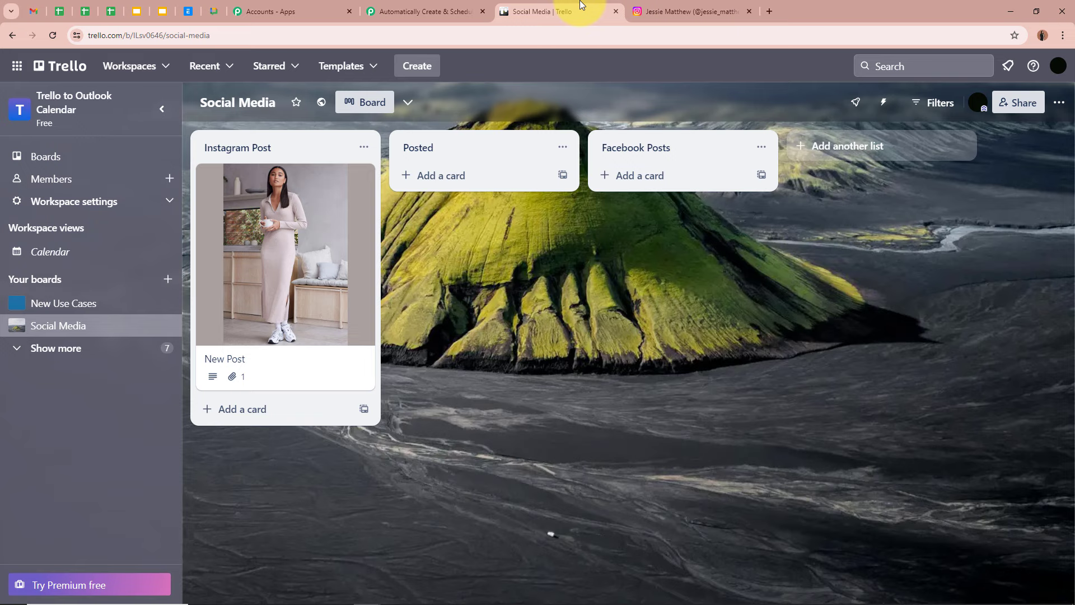
{"action": "left_click", "coordinate": [647, 10]}
{"action": "left_click_drag", "start_coordinate": [663, 125], "coordinate": [742, 211]}
{"action": "left_click", "coordinate": [742, 224]}
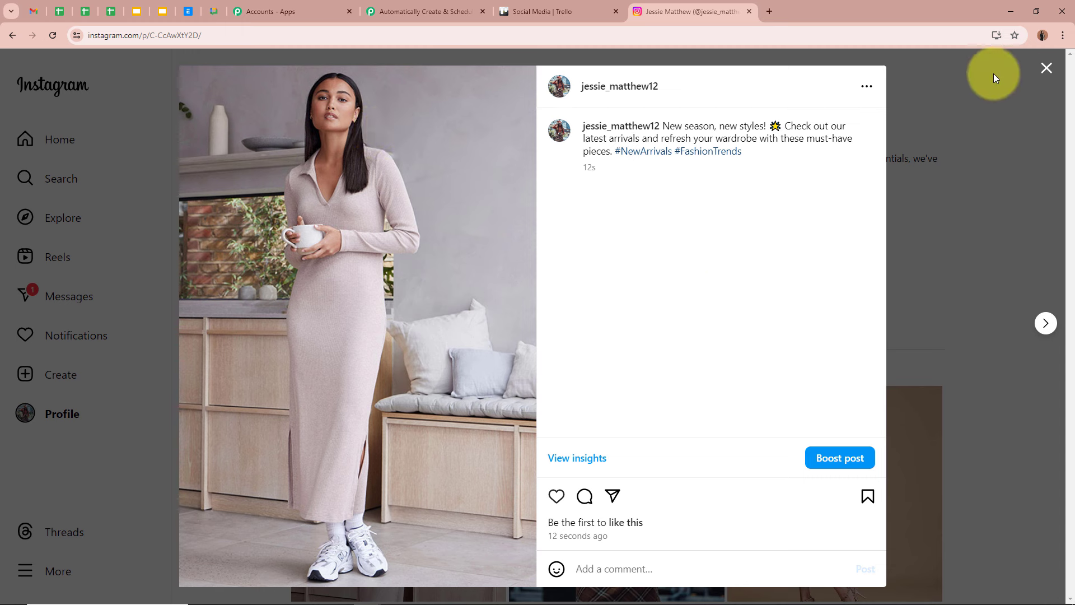
{"action": "left_click", "coordinate": [1046, 68]}
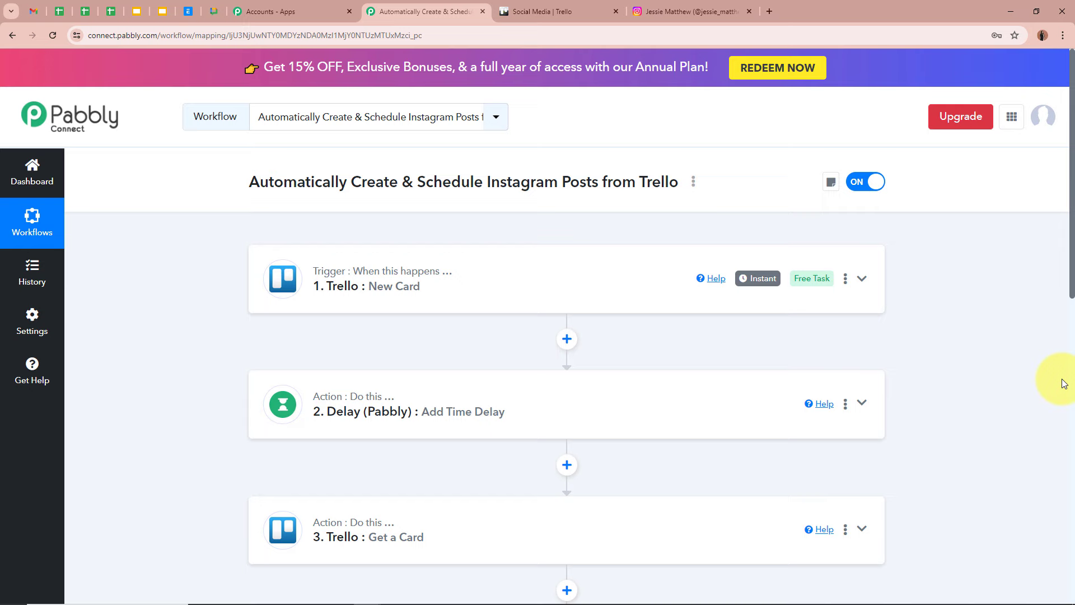
Review the source card in Trello's Instagram Post list again alongside the newest post on the Instagram profile.
{"action": "left_click", "coordinate": [595, 12]}
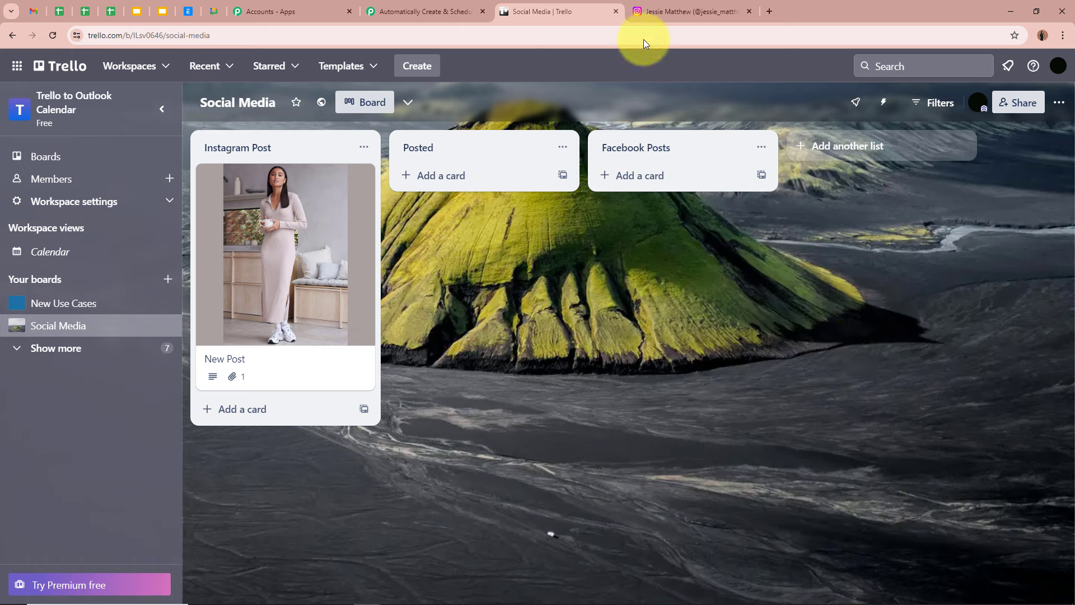
{"action": "left_click", "coordinate": [653, 12]}
{"action": "left_click", "coordinate": [392, 516]}
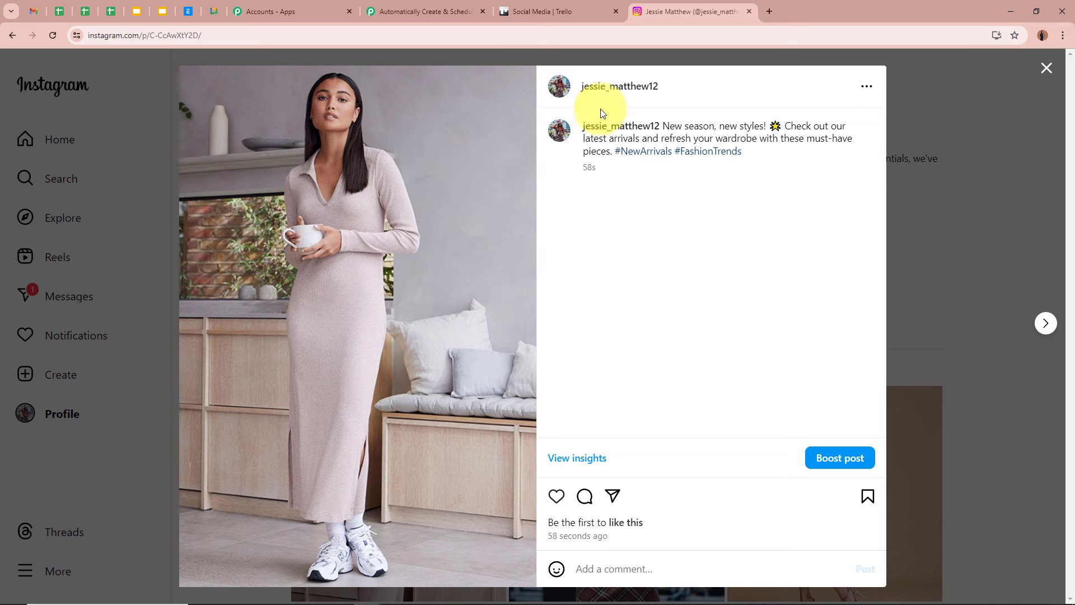
{"action": "left_click", "coordinate": [566, 11]}
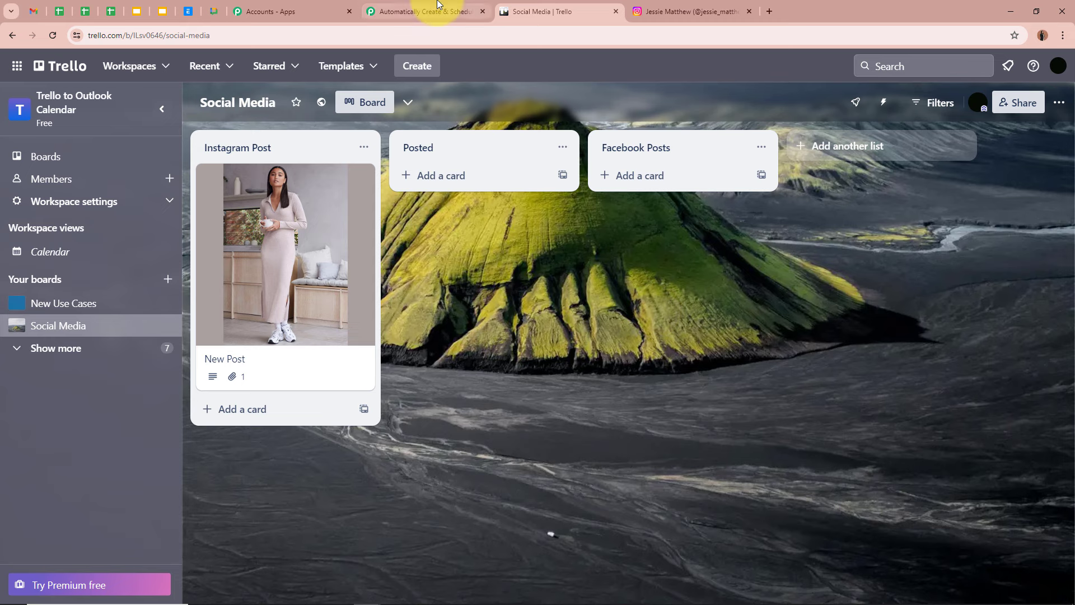
Switch back to Pabbly Connect and review the complete workflow from the Trello New Card trigger to the Instagram Publish Photo action.
{"action": "left_click", "coordinate": [423, 11]}
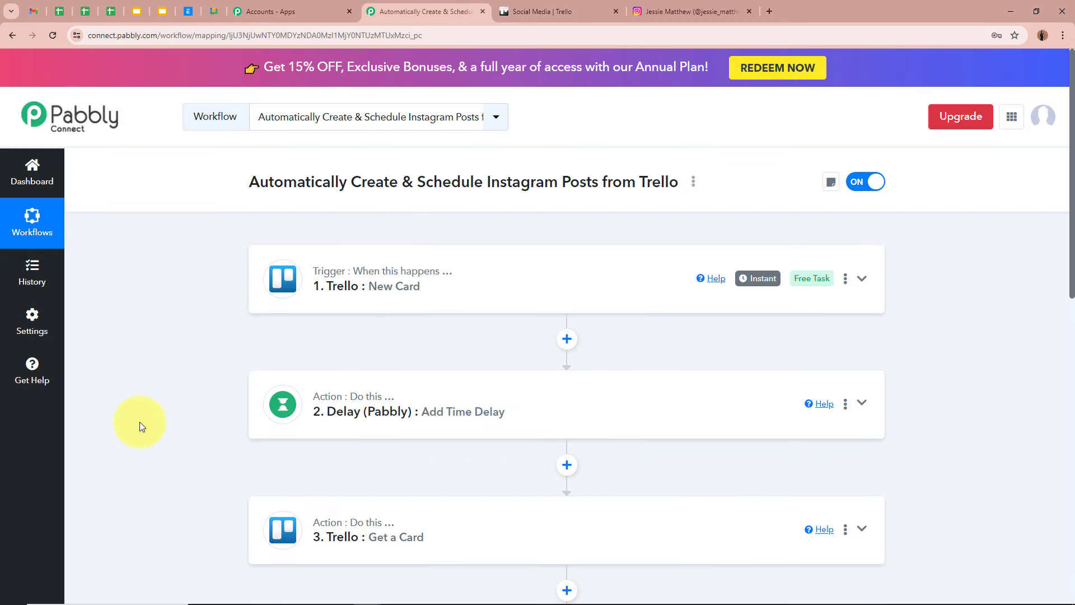
{"action": "scroll", "coordinate": [139, 422], "scroll_direction": "down", "scroll_amount": 7}
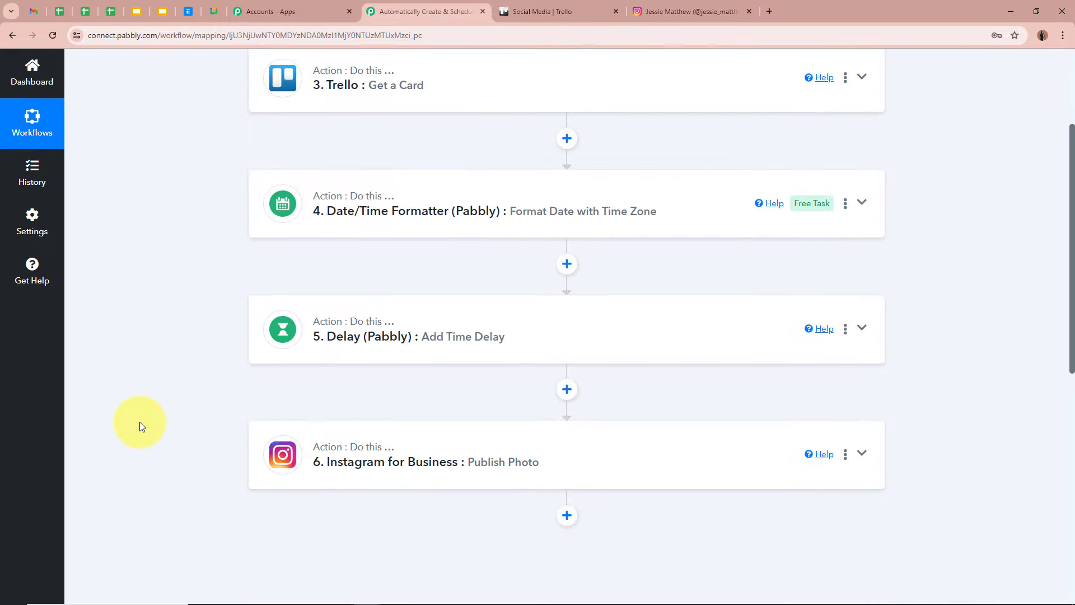
{"action": "scroll", "coordinate": [140, 421], "scroll_direction": "up", "scroll_amount": 7}
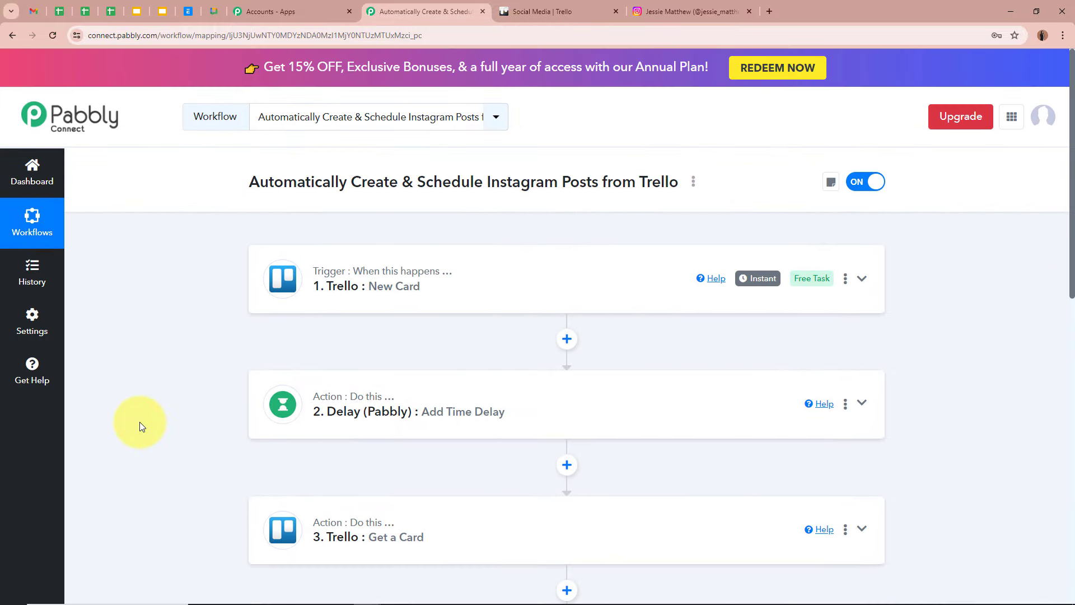